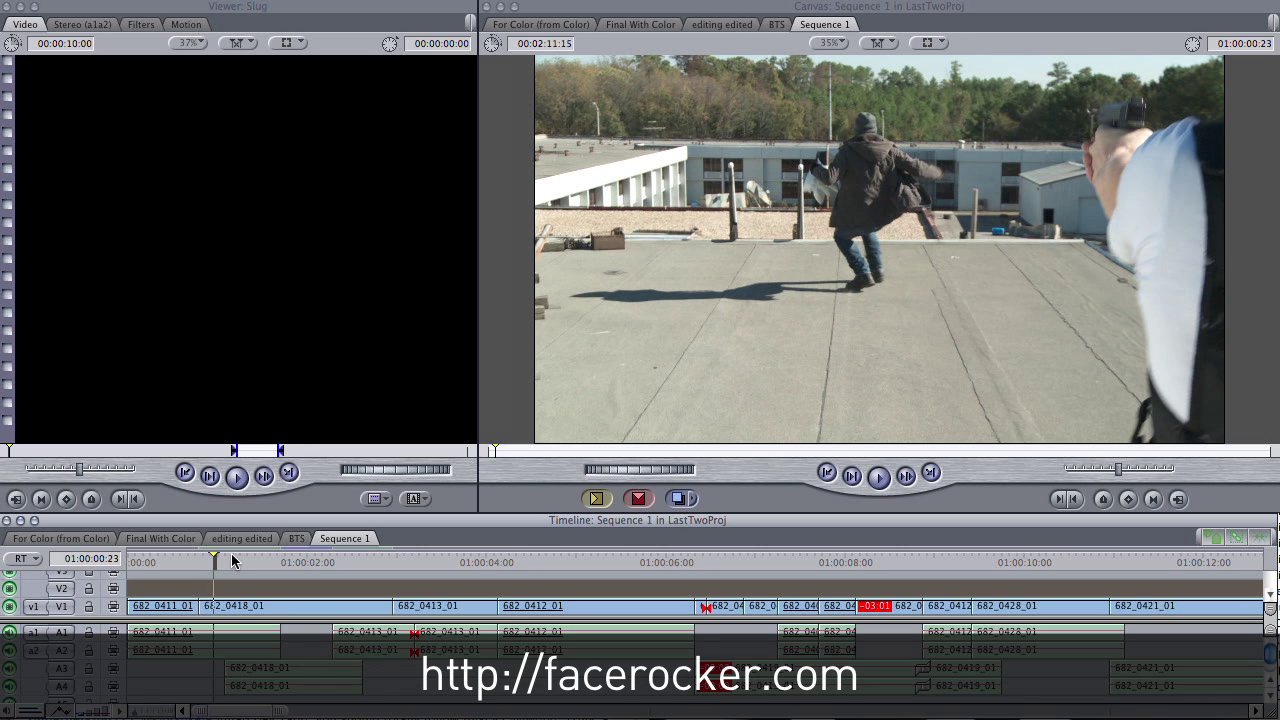
Scrub and play the opening shots up to 682_0412_01, examining how the action carries across the cut from 682_0411_01 to 682_0418_01
{"action": "left_click_drag", "start_coordinate": [241, 562], "coordinate": [140, 567]}
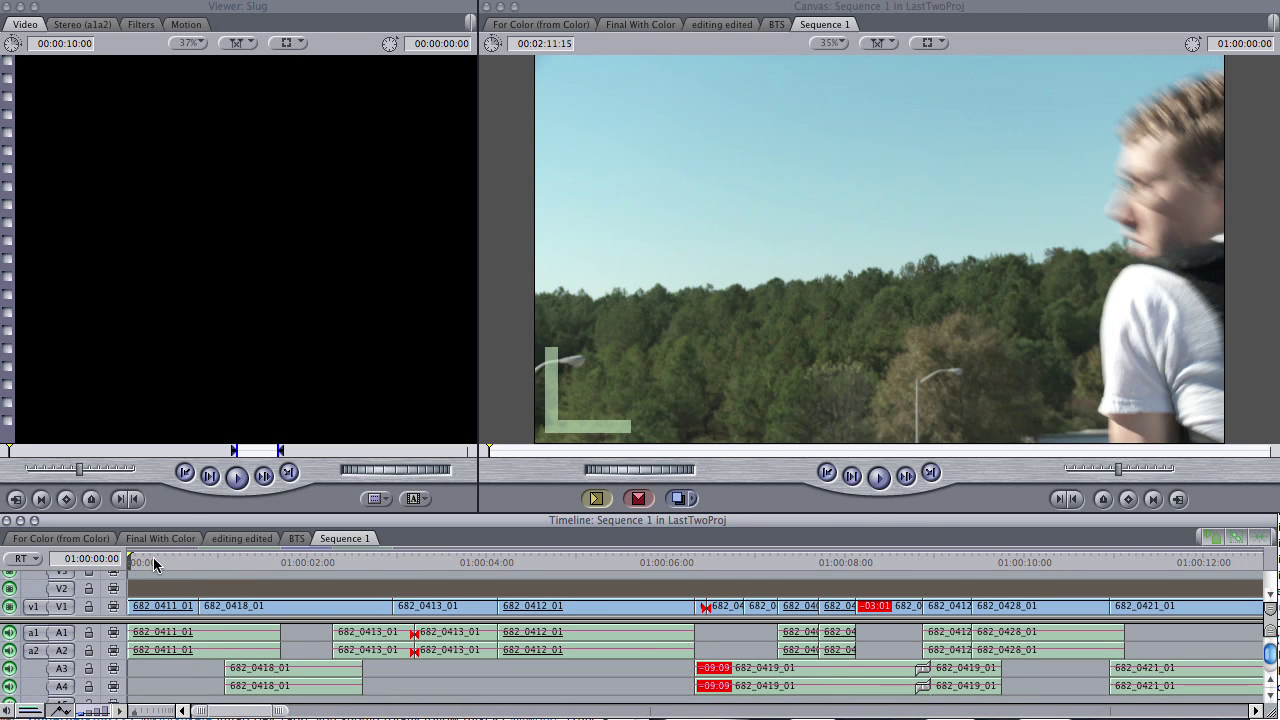
{"action": "key", "text": "space"}
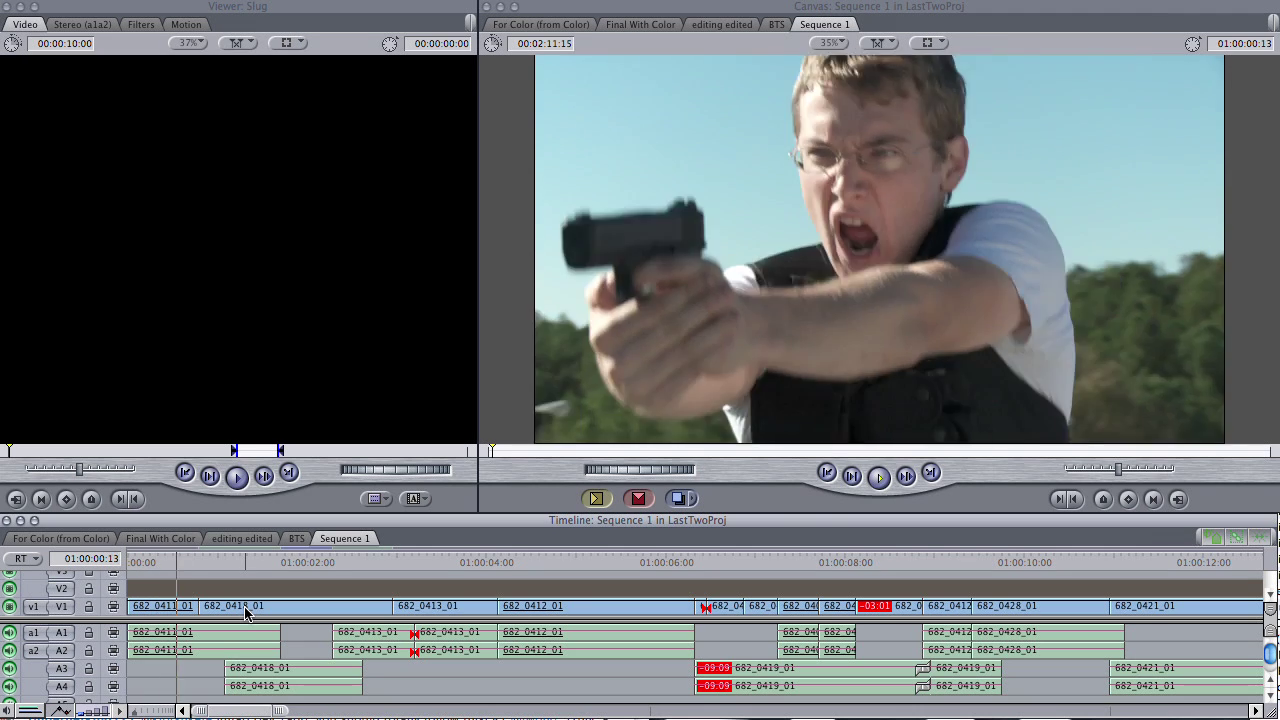
{"action": "key", "text": "space"}
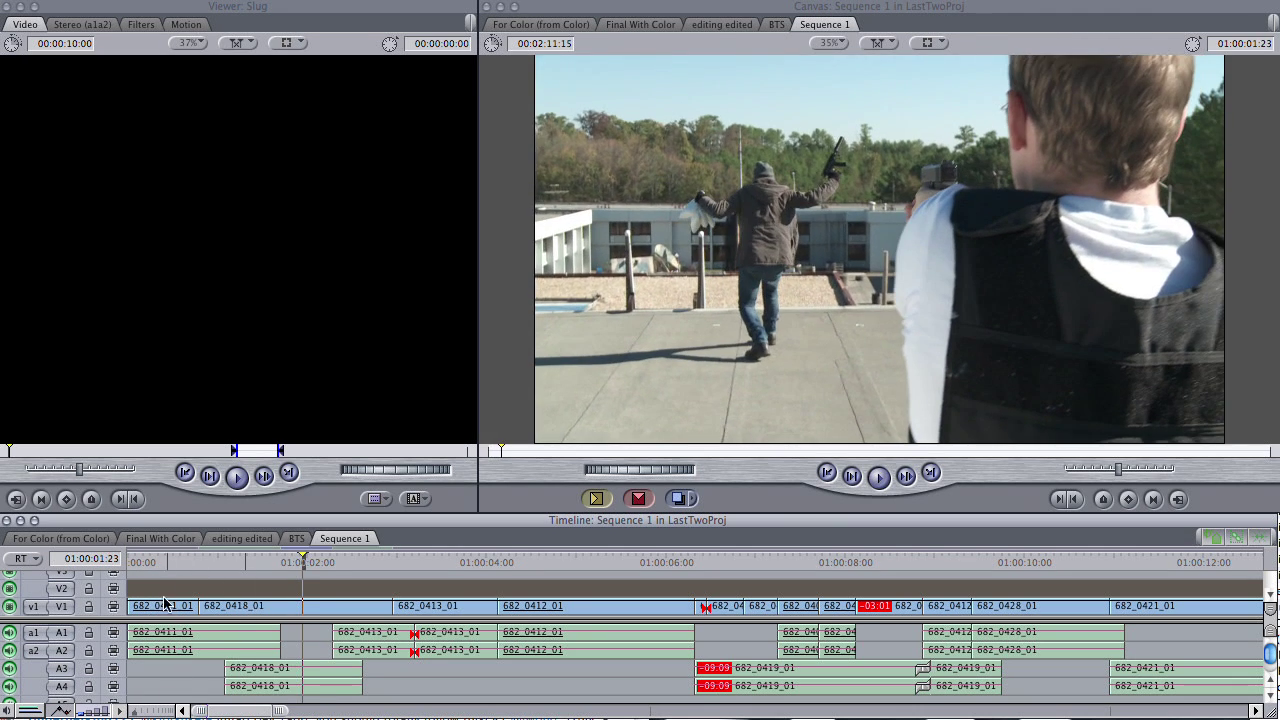
{"action": "left_click_drag", "start_coordinate": [157, 550], "coordinate": [204, 560]}
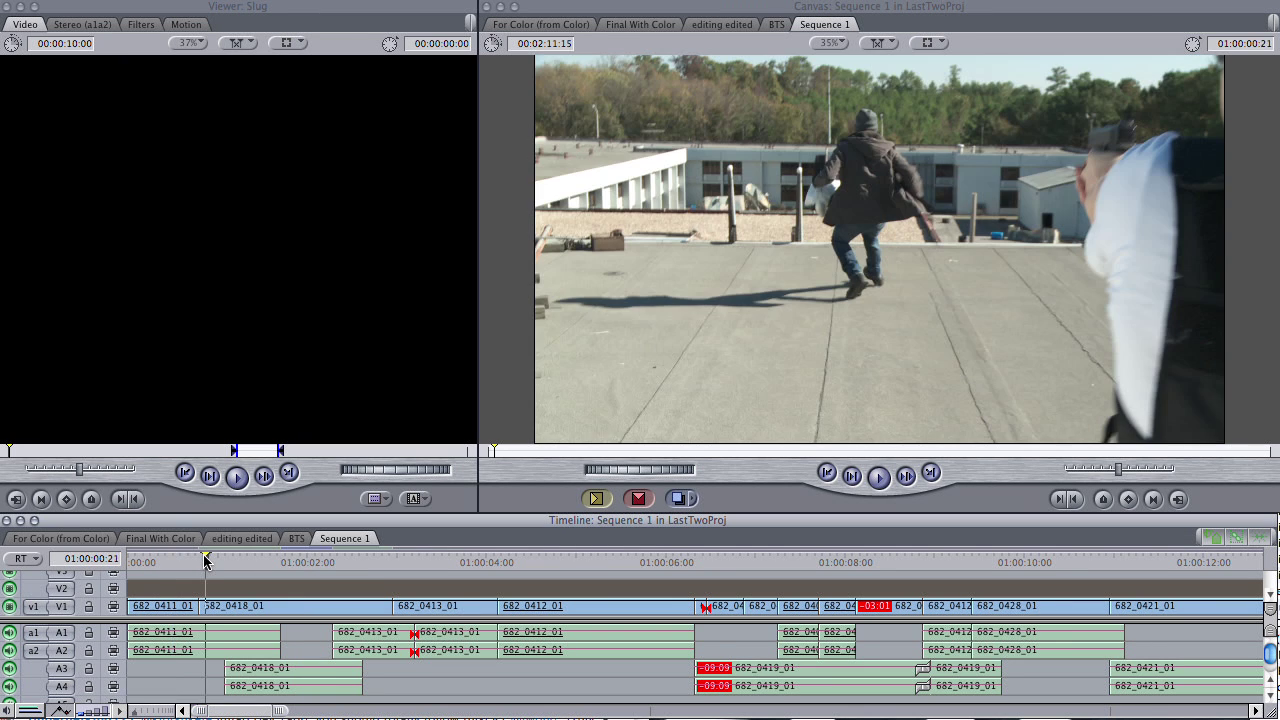
{"action": "left_click_drag", "start_coordinate": [217, 562], "coordinate": [189, 566]}
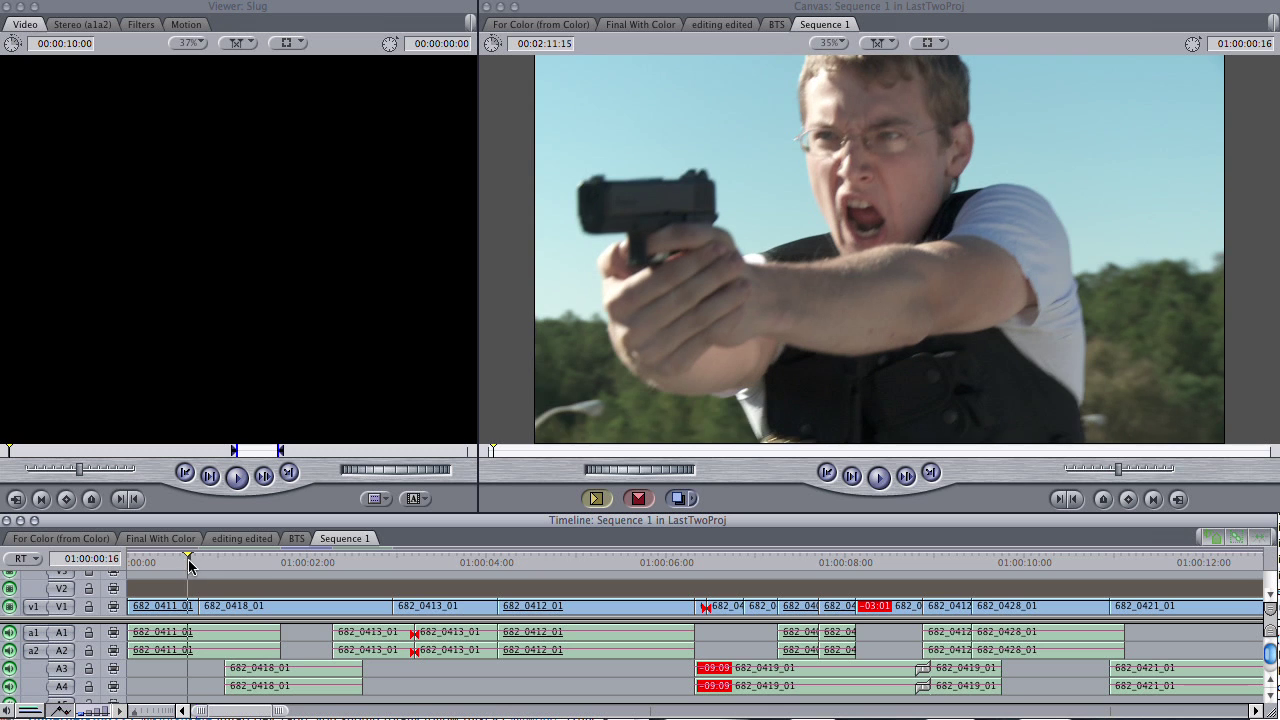
{"action": "left_click", "coordinate": [204, 562]}
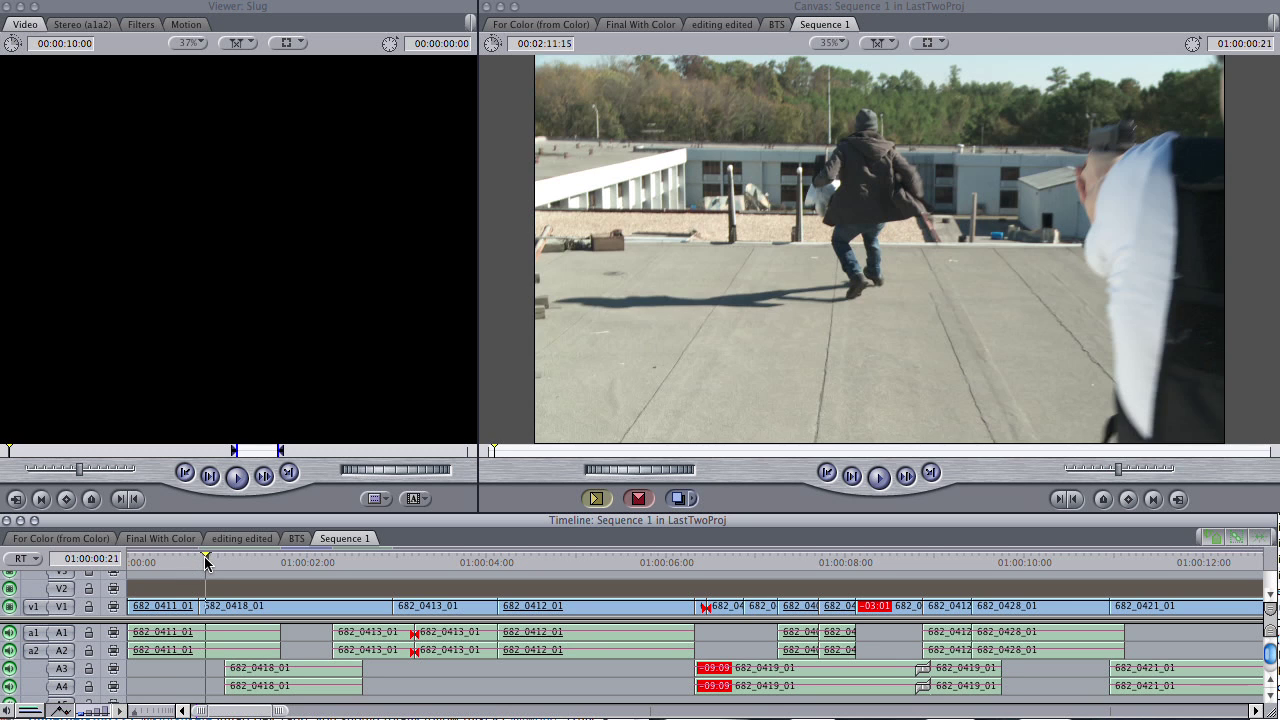
{"action": "left_click_drag", "start_coordinate": [204, 562], "coordinate": [201, 563]}
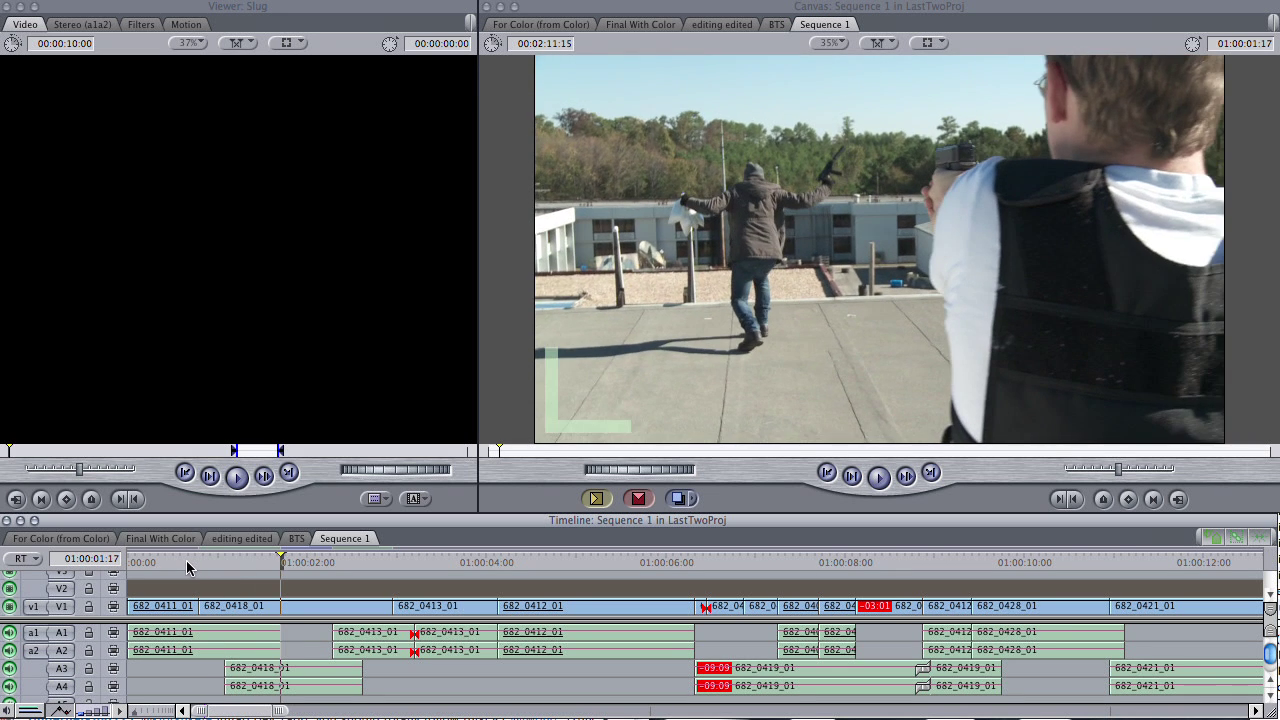
{"action": "left_click", "coordinate": [176, 563]}
{"action": "left_click", "coordinate": [427, 556]}
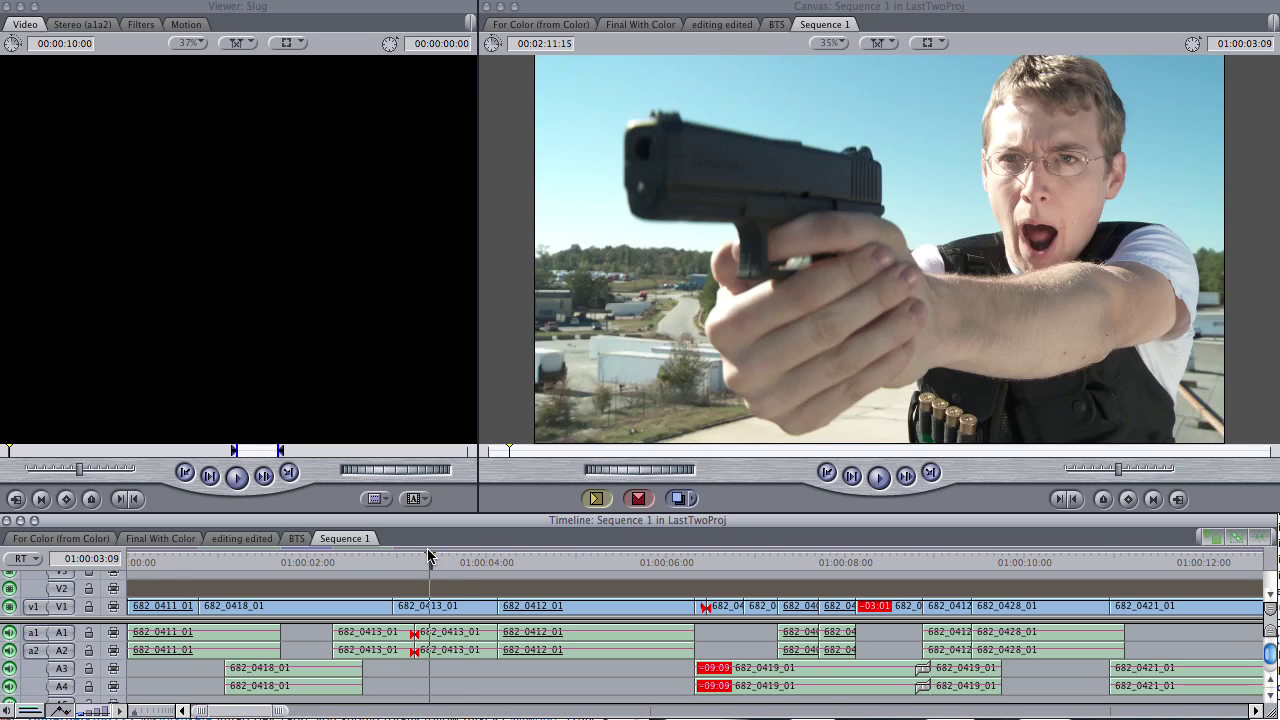
{"action": "left_click", "coordinate": [557, 560]}
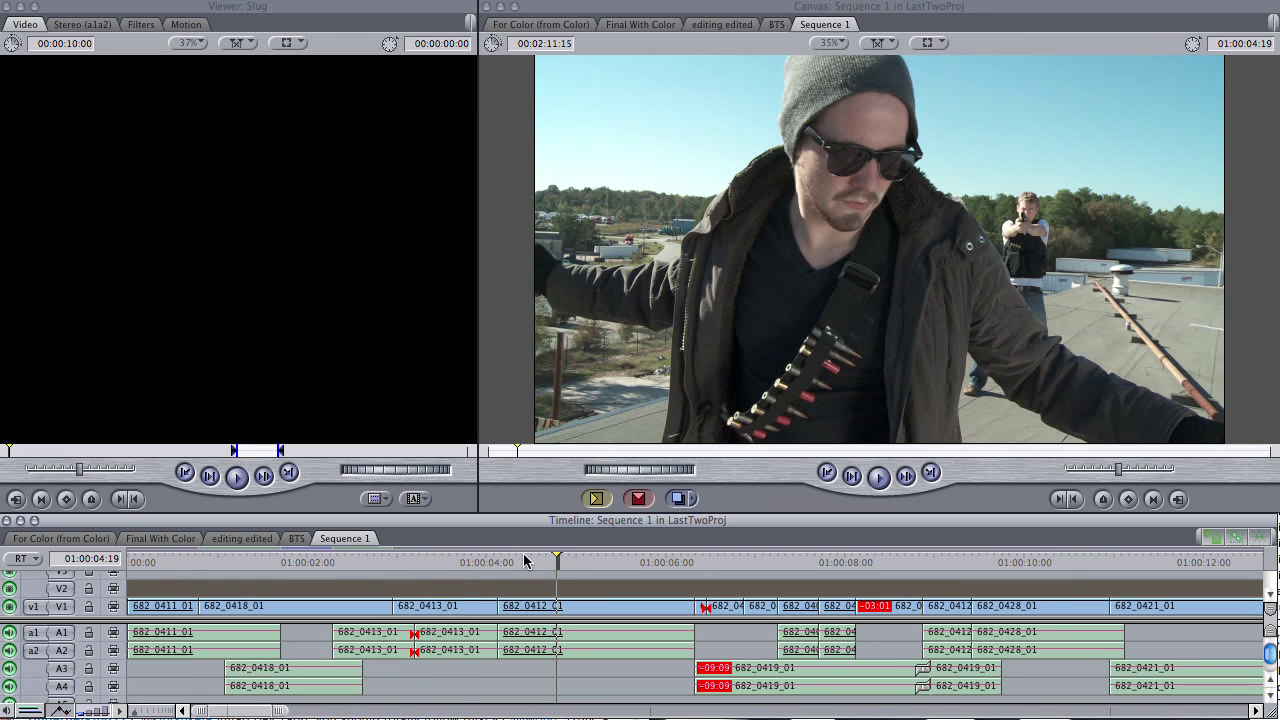
{"action": "left_click", "coordinate": [214, 563]}
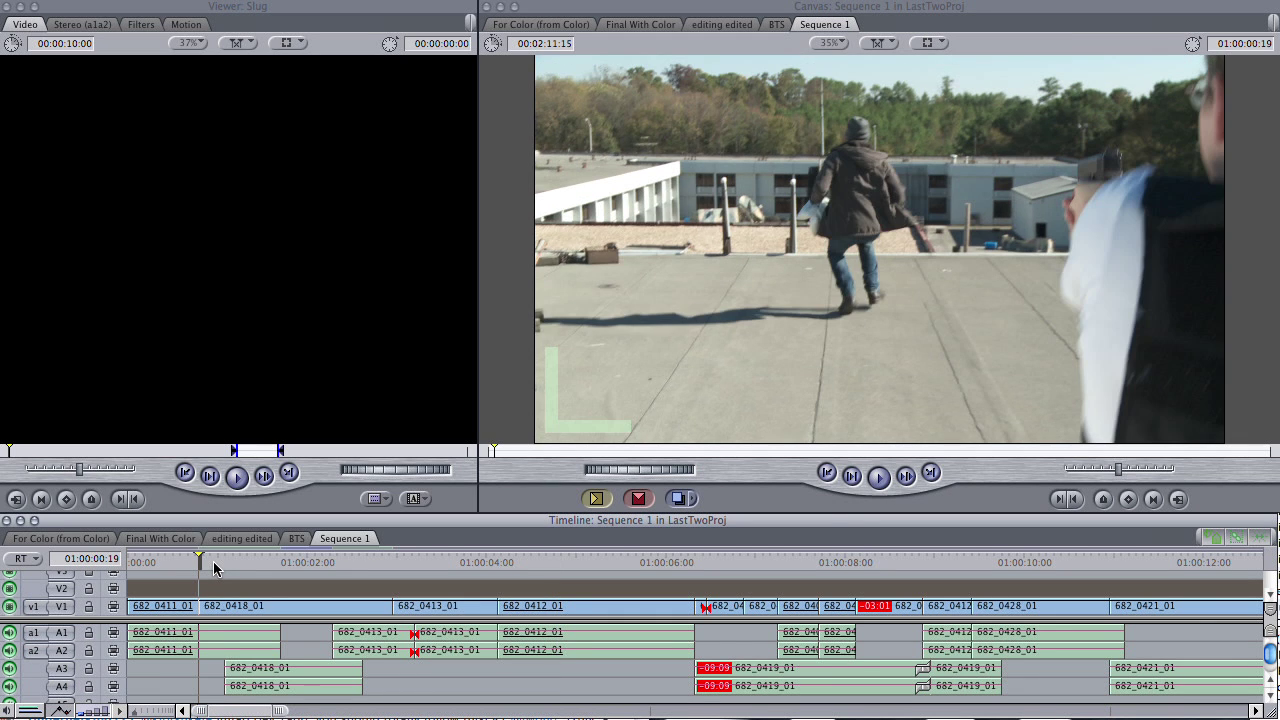
{"action": "key", "text": "space"}
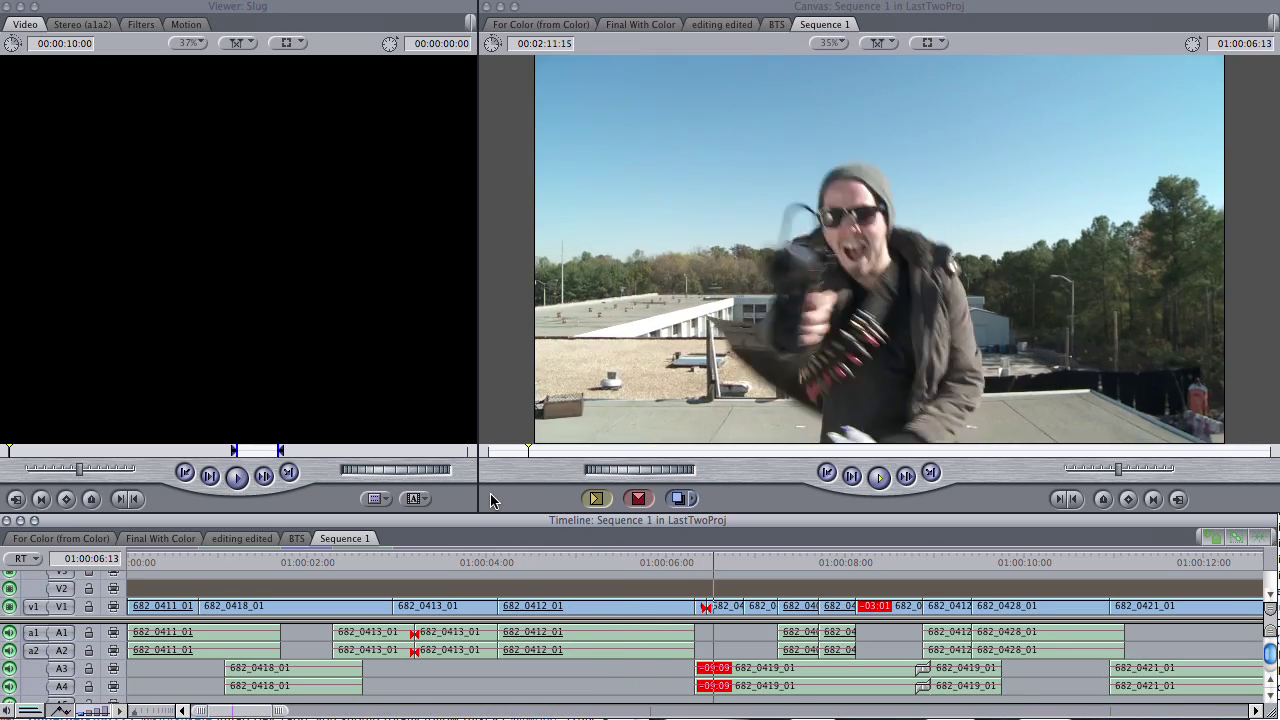
Play and step frame by frame across the cut from 682_0412_01 to 682_0414_01 to examine how the turning motion matches
{"action": "key", "text": "alt+equal"}
{"action": "left_click", "coordinate": [743, 567]}
{"action": "left_click", "coordinate": [687, 565]}
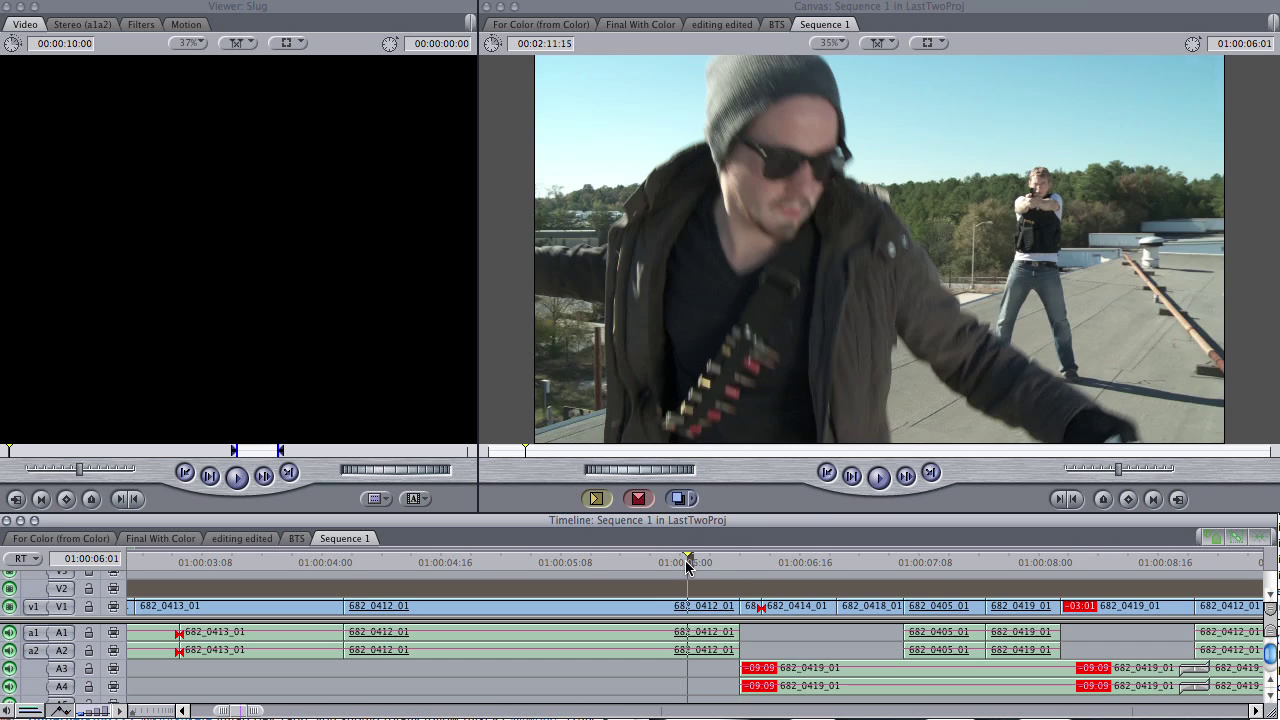
{"action": "key", "text": "space"}
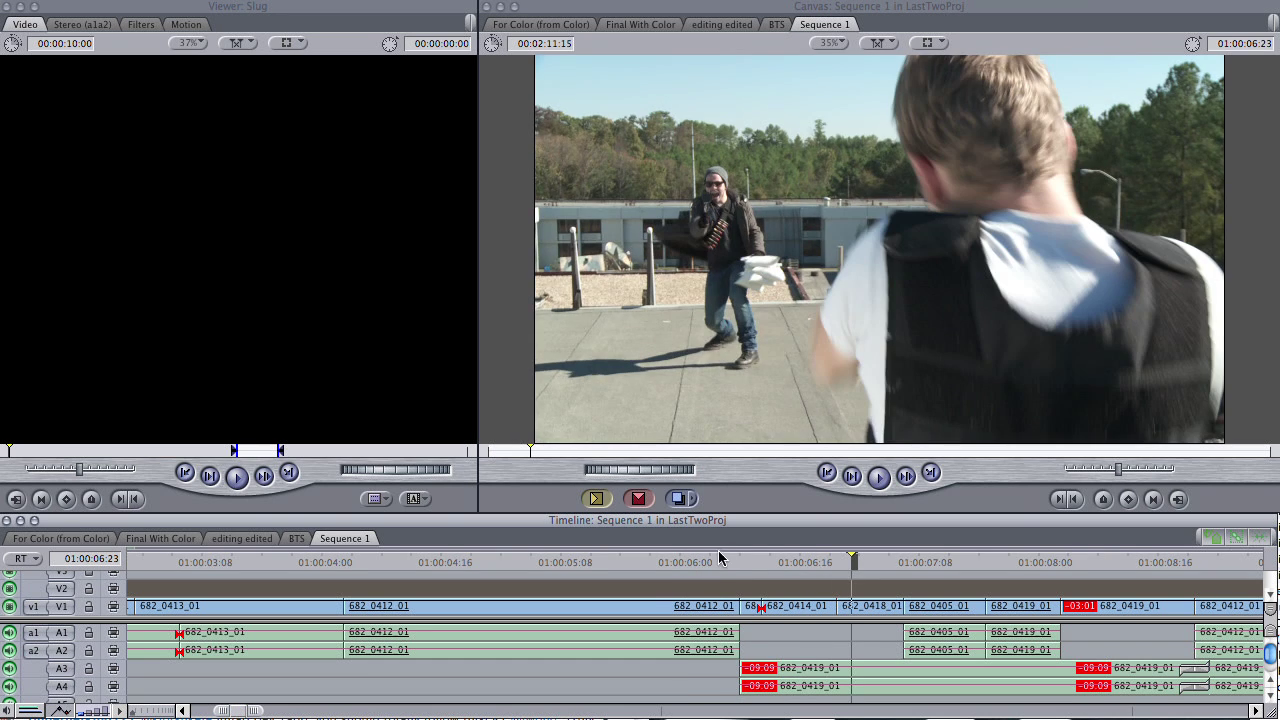
{"action": "left_click", "coordinate": [708, 564]}
{"action": "key", "text": "Right"}
{"action": "key", "text": "Right"}
{"action": "key", "text": "Right"}
{"action": "key", "text": "Right"}
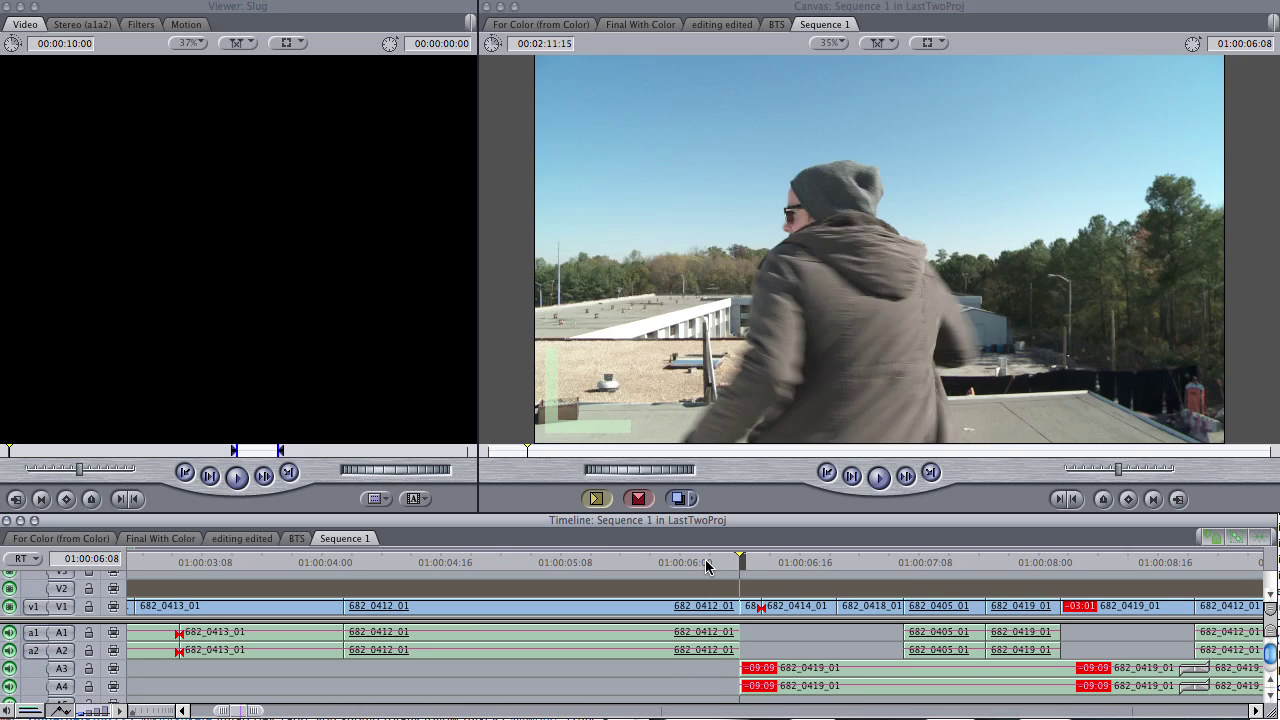
{"action": "key", "text": "Left"}
{"action": "left_click", "coordinate": [708, 564]}
{"action": "key", "text": "Right"}
{"action": "key", "text": "Right"}
{"action": "key", "text": "Right"}
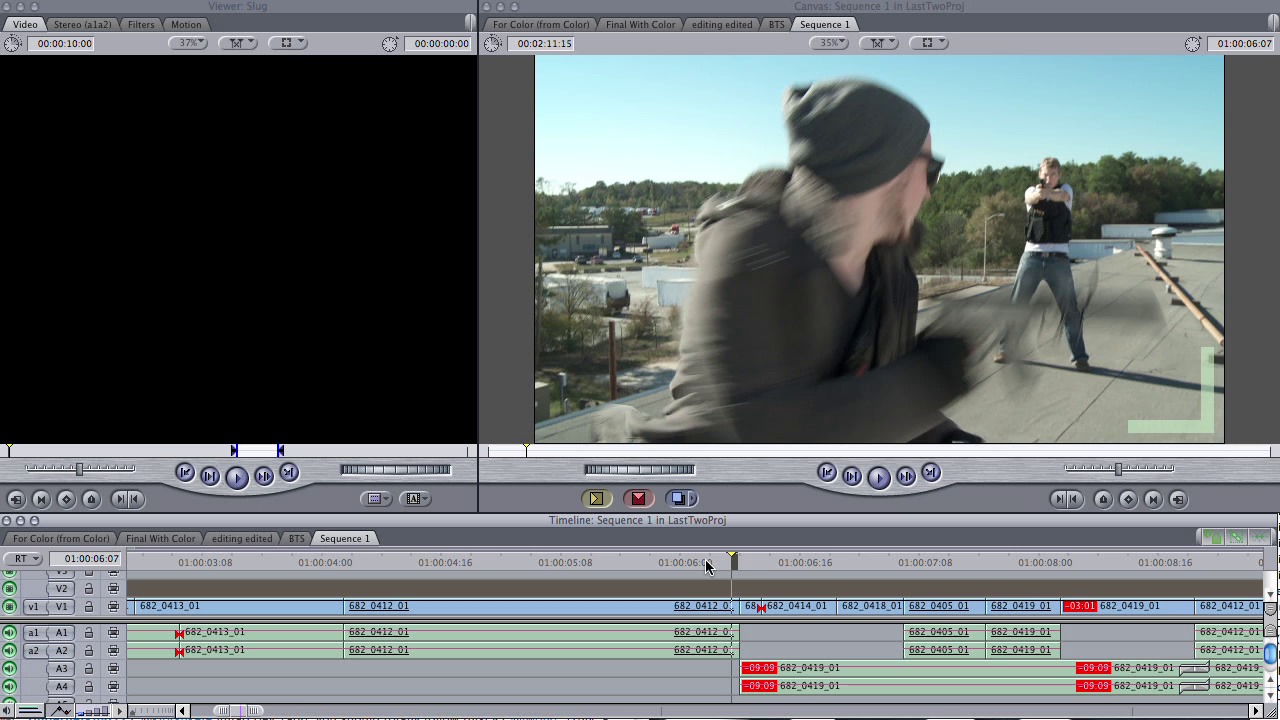
{"action": "key", "text": "Right"}
{"action": "key", "text": "Right"}
{"action": "key", "text": "Right"}
{"action": "key", "text": "Right"}
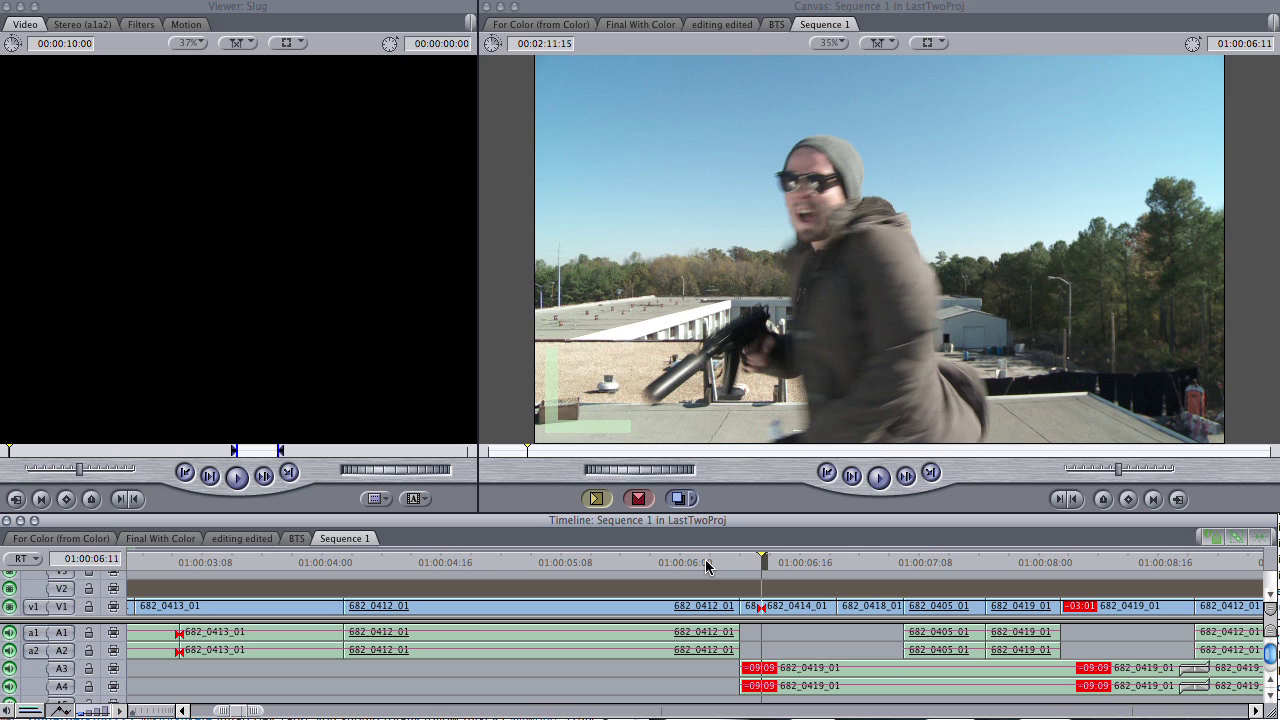
Try moving the longer piece of clip 682_0414_01 three frames earlier, directly against 682_0412_01, and play the cut
{"action": "left_click_drag", "start_coordinate": [782, 606], "coordinate": [760, 606]}
{"action": "key", "text": "Left"}
{"action": "key", "text": "Left"}
{"action": "key", "text": "Left"}
{"action": "key", "text": "Left"}
{"action": "key", "text": "Left"}
{"action": "key", "text": "Left"}
{"action": "key", "text": "Left"}
{"action": "key", "text": "Left"}
{"action": "key", "text": "Left"}
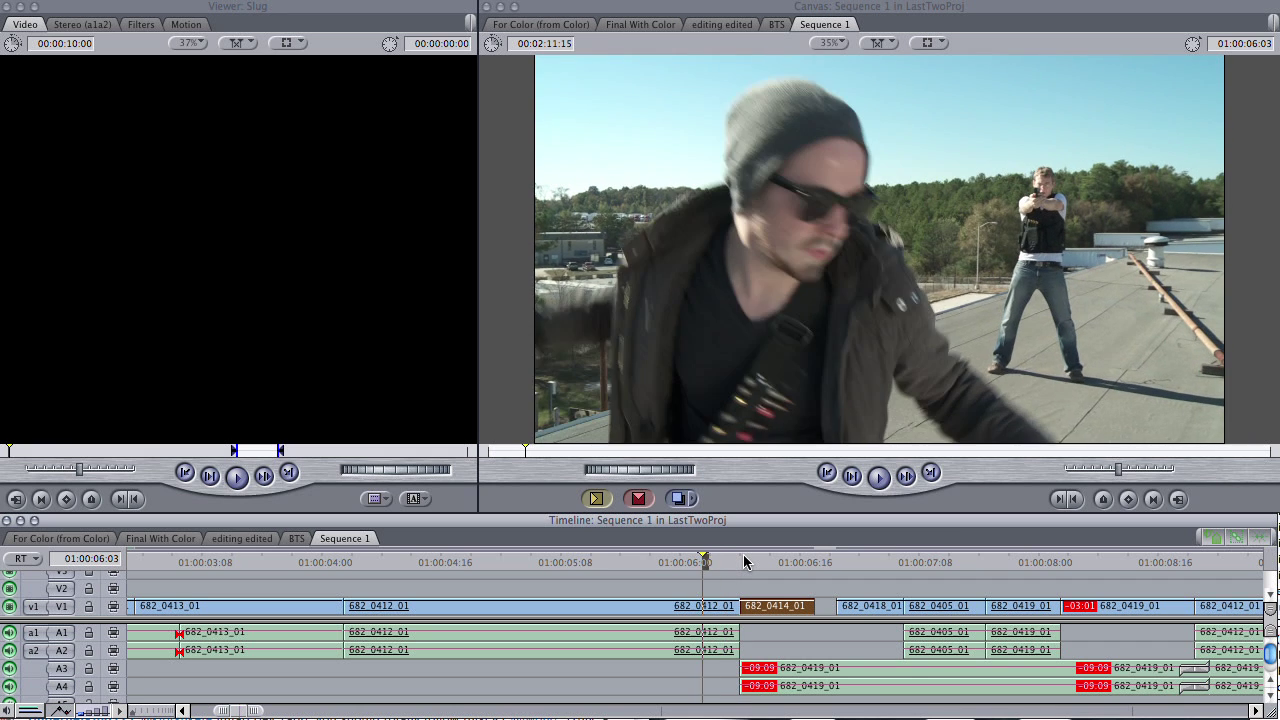
{"action": "key", "text": "Left"}
{"action": "key", "text": "Left"}
{"action": "key", "text": "Left"}
{"action": "key", "text": "Left"}
{"action": "key", "text": "Left"}
{"action": "key", "text": "Left"}
{"action": "key", "text": "Left"}
{"action": "key", "text": "Left"}
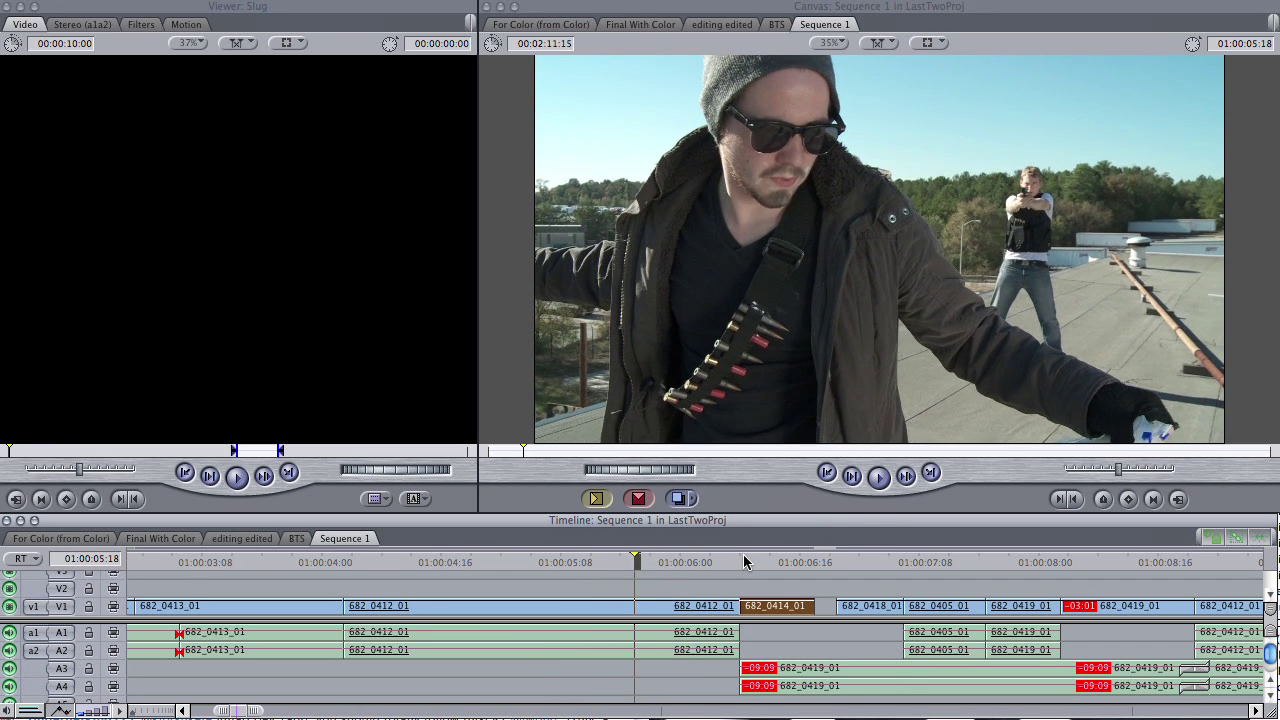
{"action": "left_click", "coordinate": [777, 574]}
{"action": "left_click", "coordinate": [812, 566]}
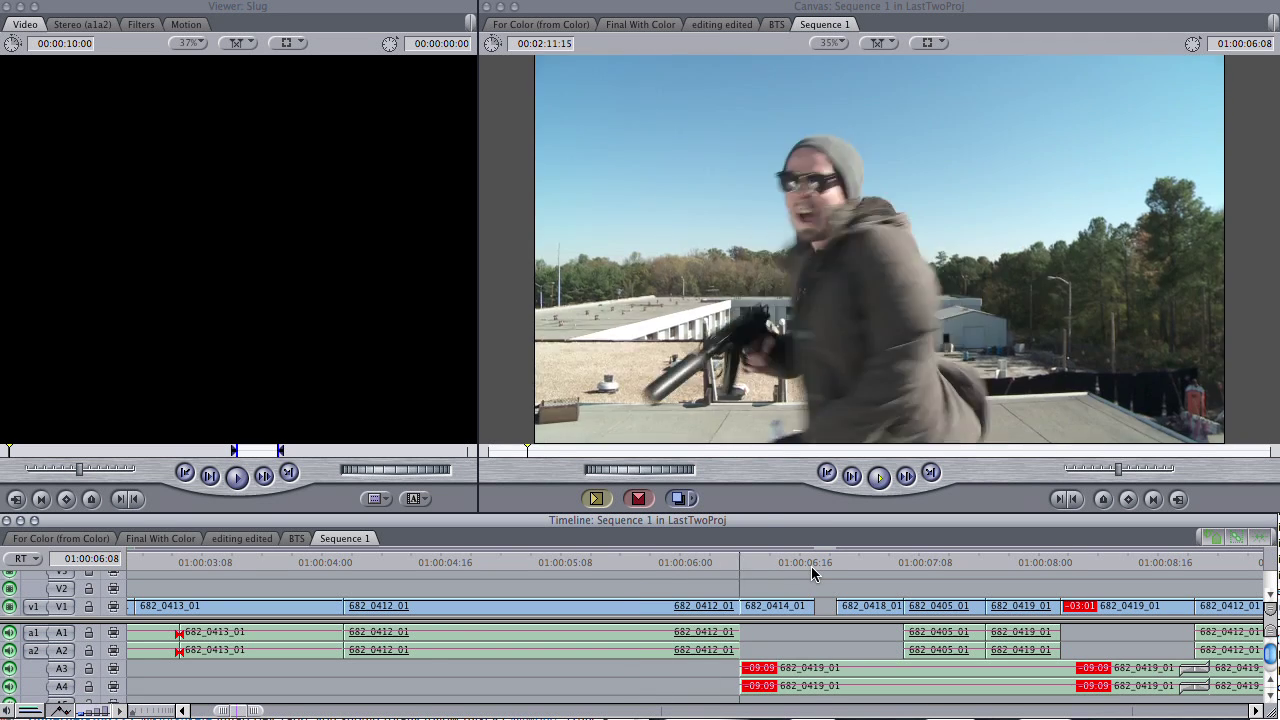
Replay the shortened turn from 682_0412_01 into 682_0414_01 and step through its first frames to check the action match
{"action": "left_click", "coordinate": [852, 607]}
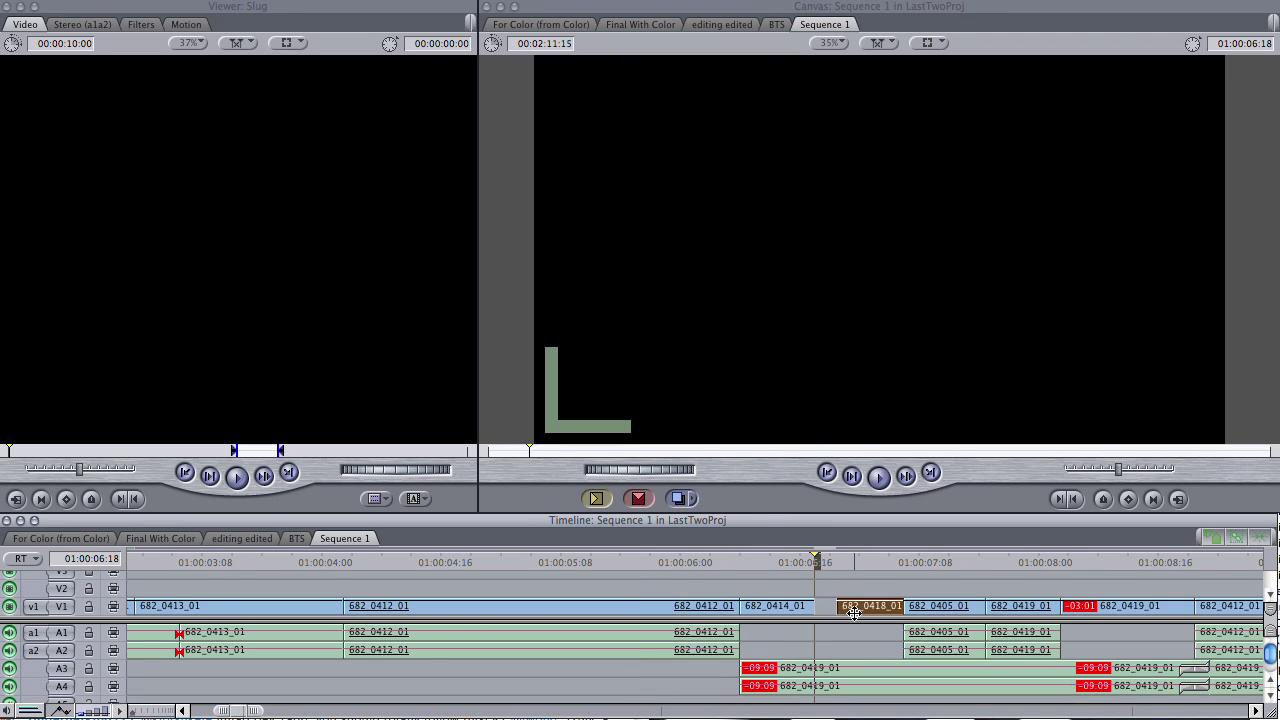
{"action": "left_click", "coordinate": [673, 564]}
{"action": "key", "text": "space"}
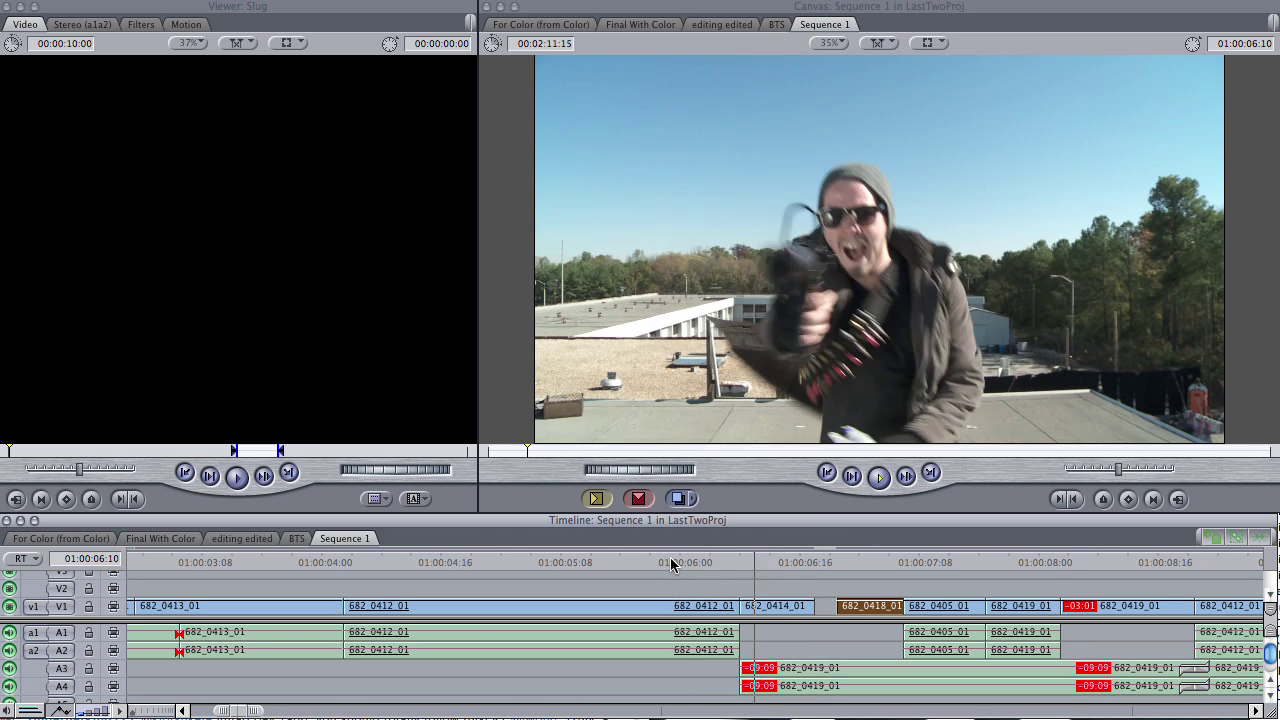
{"action": "left_click", "coordinate": [746, 563]}
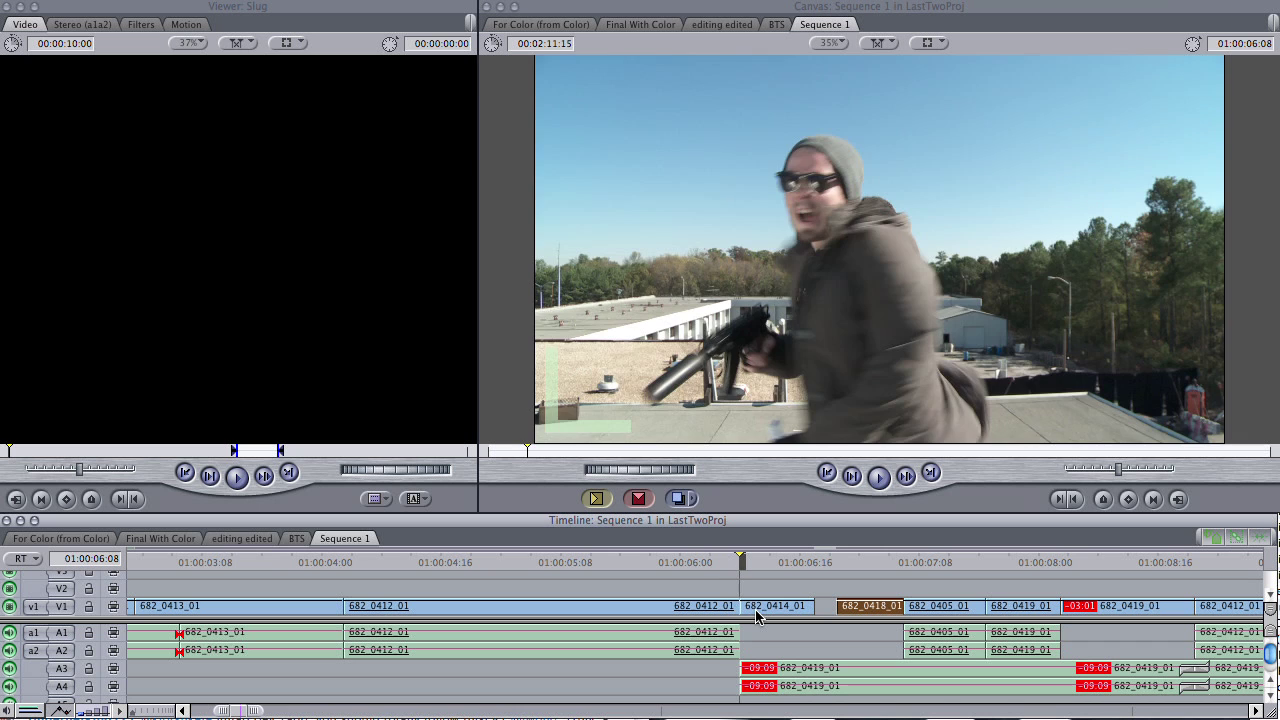
{"action": "key", "text": "Right"}
{"action": "key", "text": "Right"}
{"action": "key", "text": "Right"}
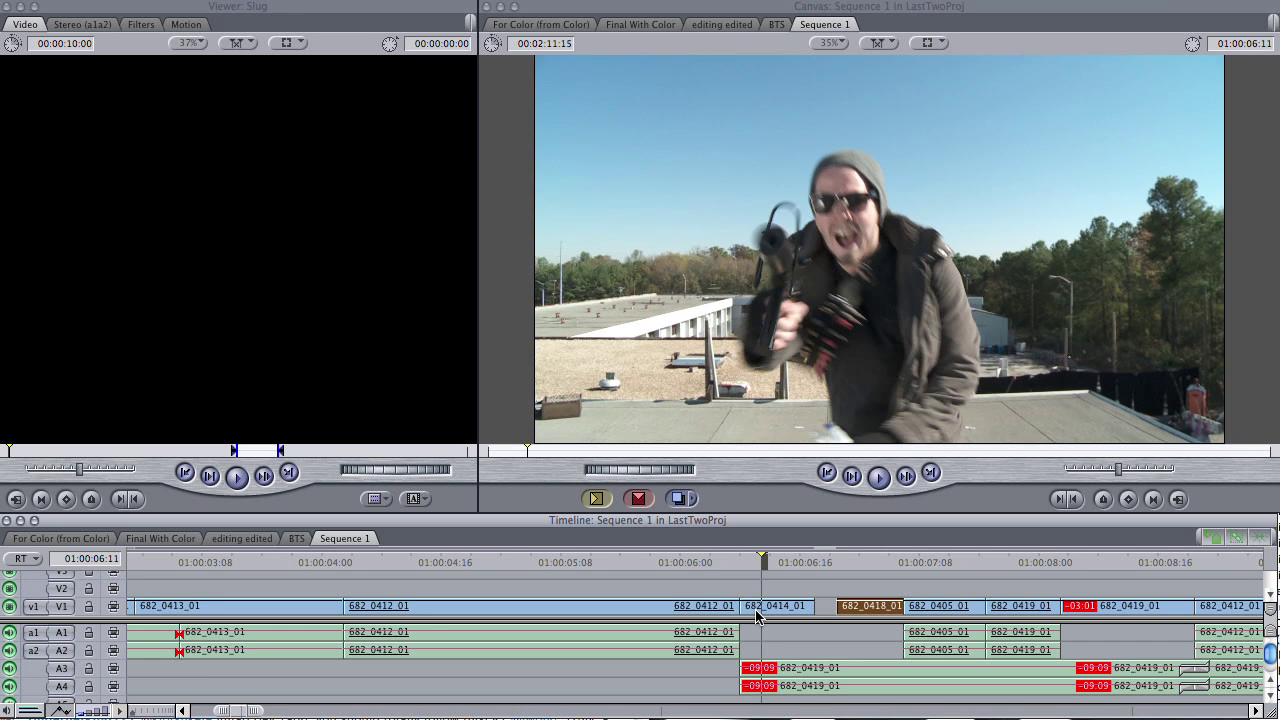
{"action": "left_click_drag", "start_coordinate": [681, 568], "coordinate": [664, 564]}
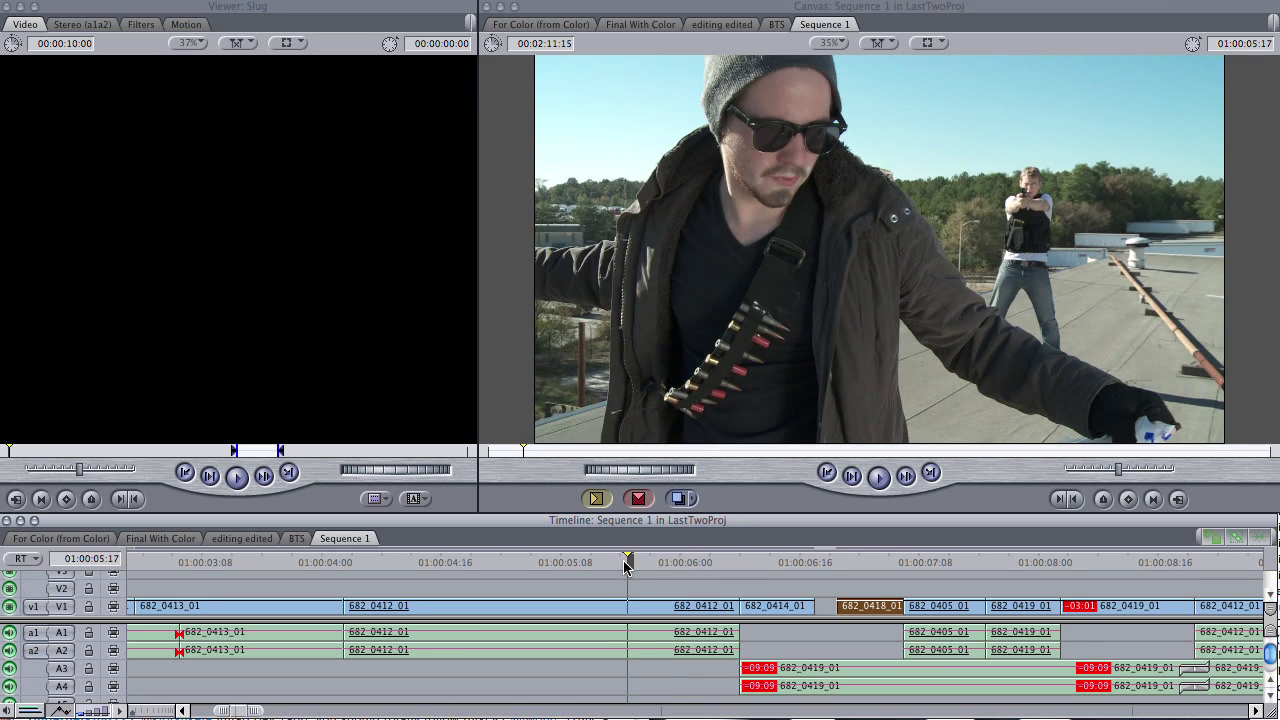
{"action": "key", "text": "space"}
Restore the opening frames of clip 682_0414_01 so it fills the space up to 682_0418_01, and replay the cut
{"action": "left_click_drag", "start_coordinate": [776, 608], "coordinate": [737, 576]}
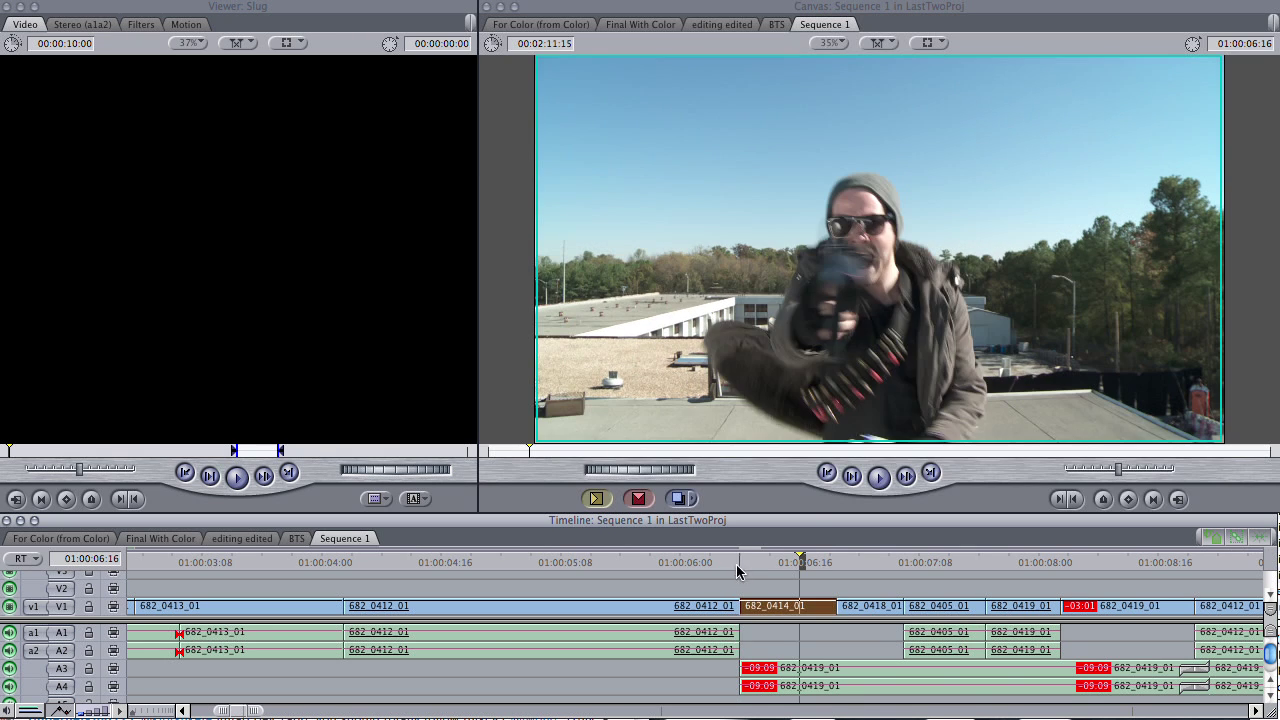
{"action": "left_click", "coordinate": [752, 562]}
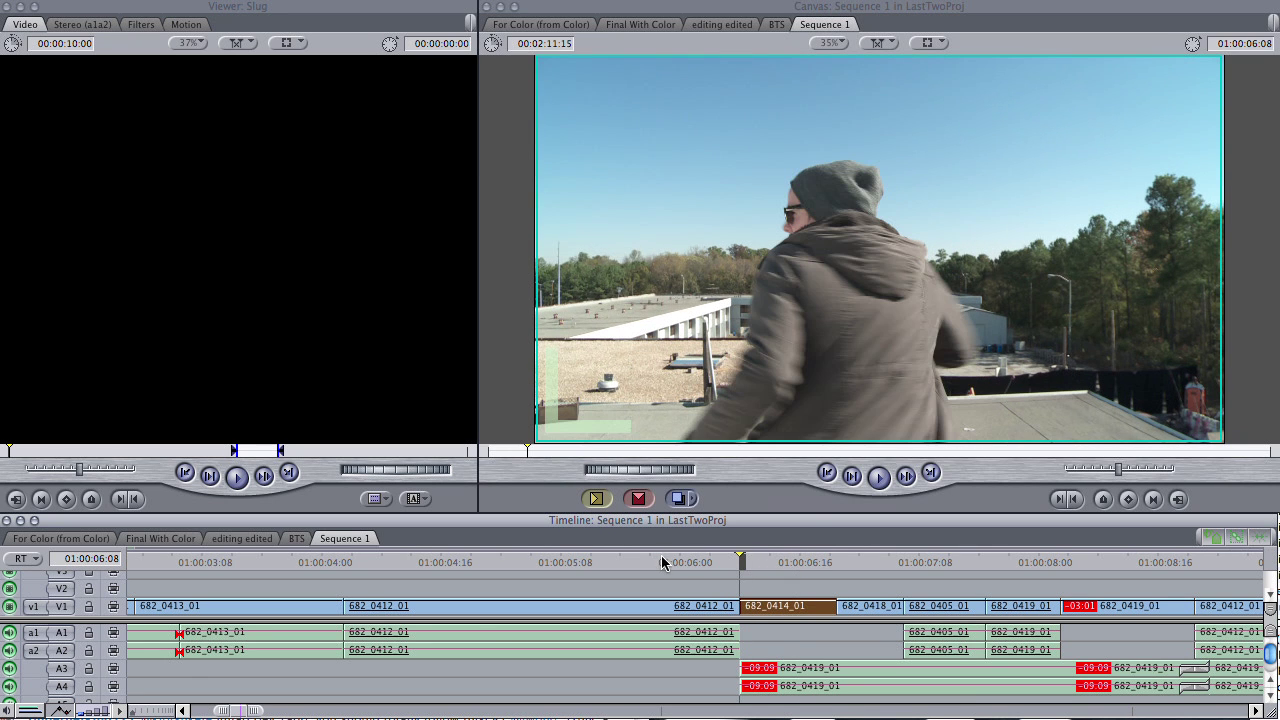
{"action": "key", "text": "space"}
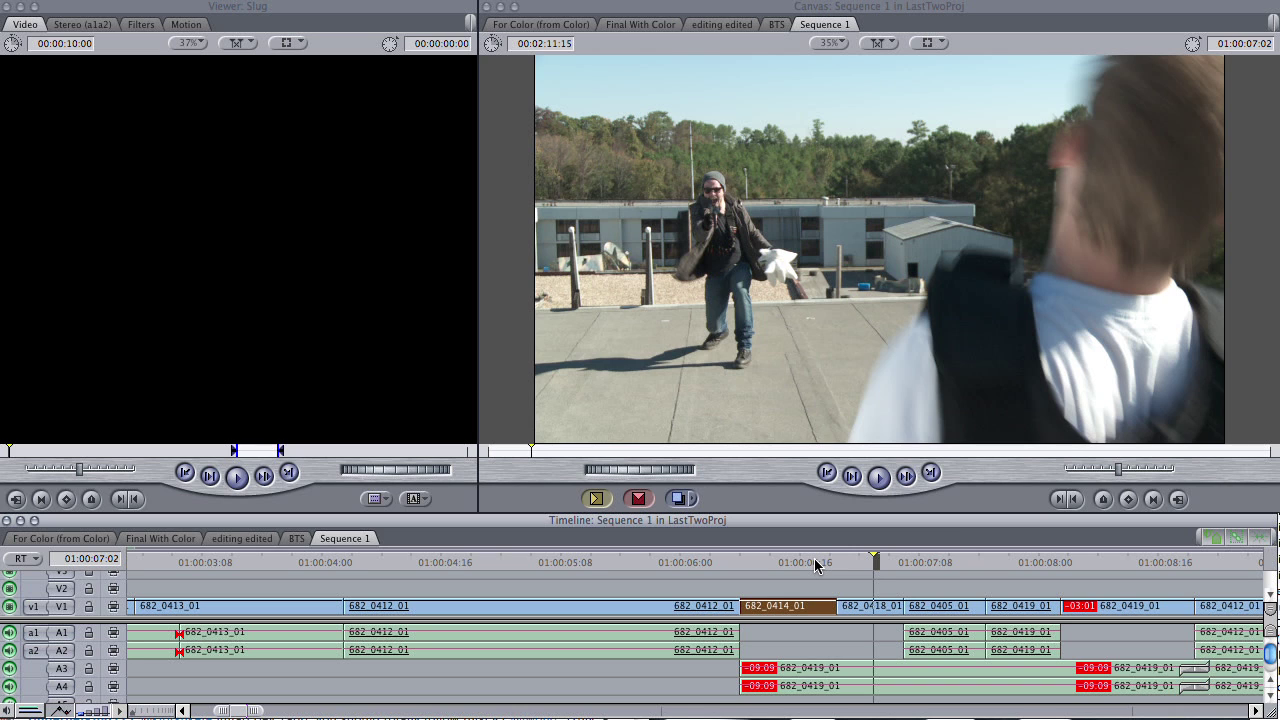
Play and scrub the gunfight shots from 682_0418_01 through 682_0428_01, examining how the movement continues across each cut
{"action": "left_click_drag", "start_coordinate": [815, 566], "coordinate": [820, 568]}
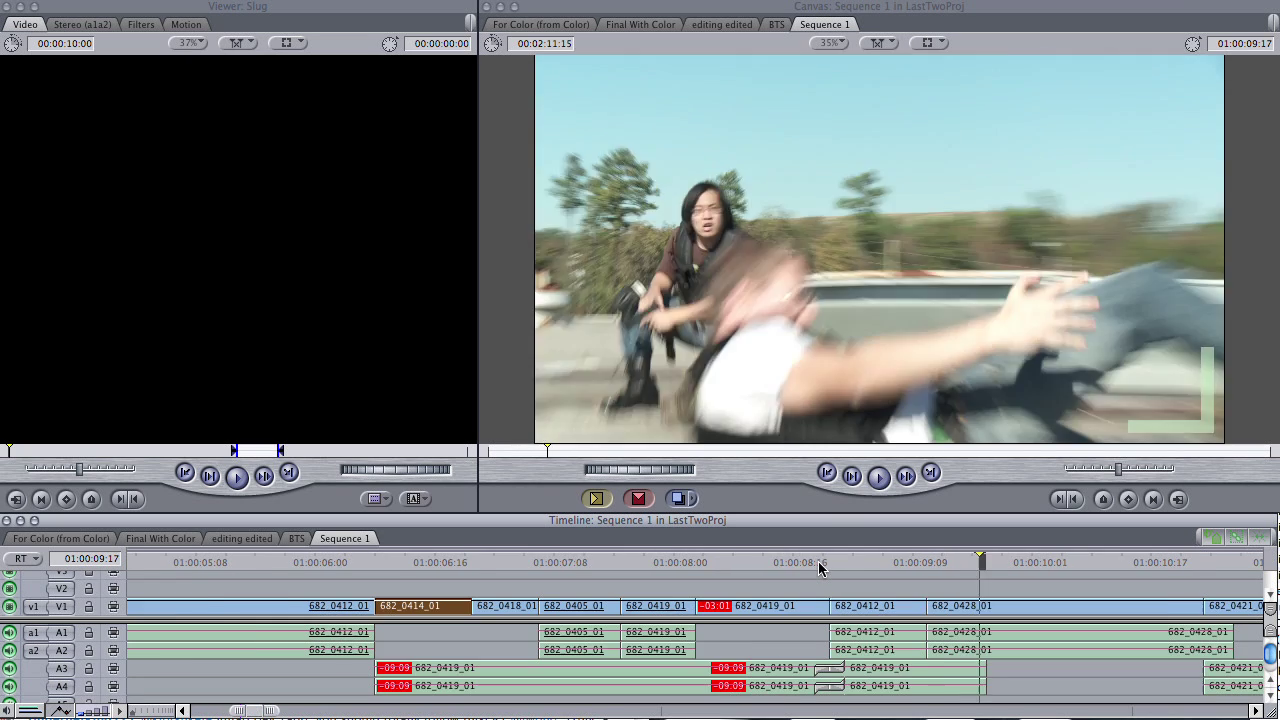
{"action": "left_click_drag", "start_coordinate": [820, 568], "coordinate": [522, 575]}
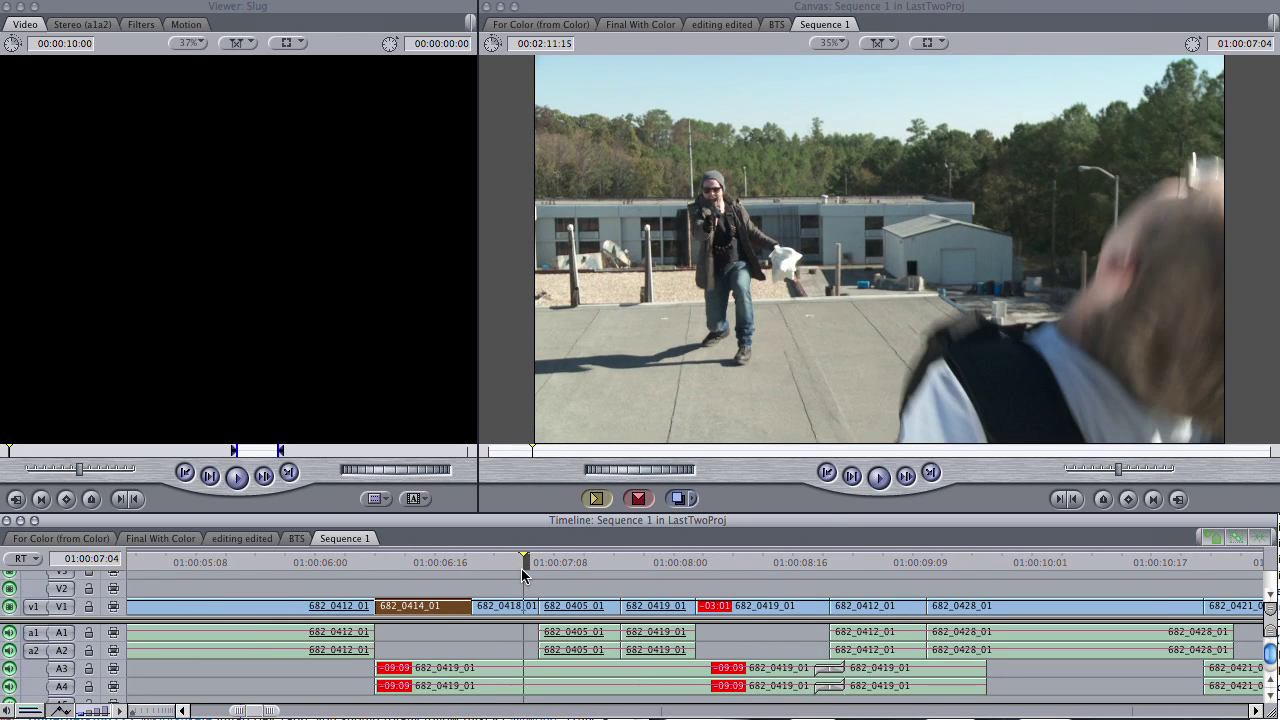
{"action": "key", "text": "space"}
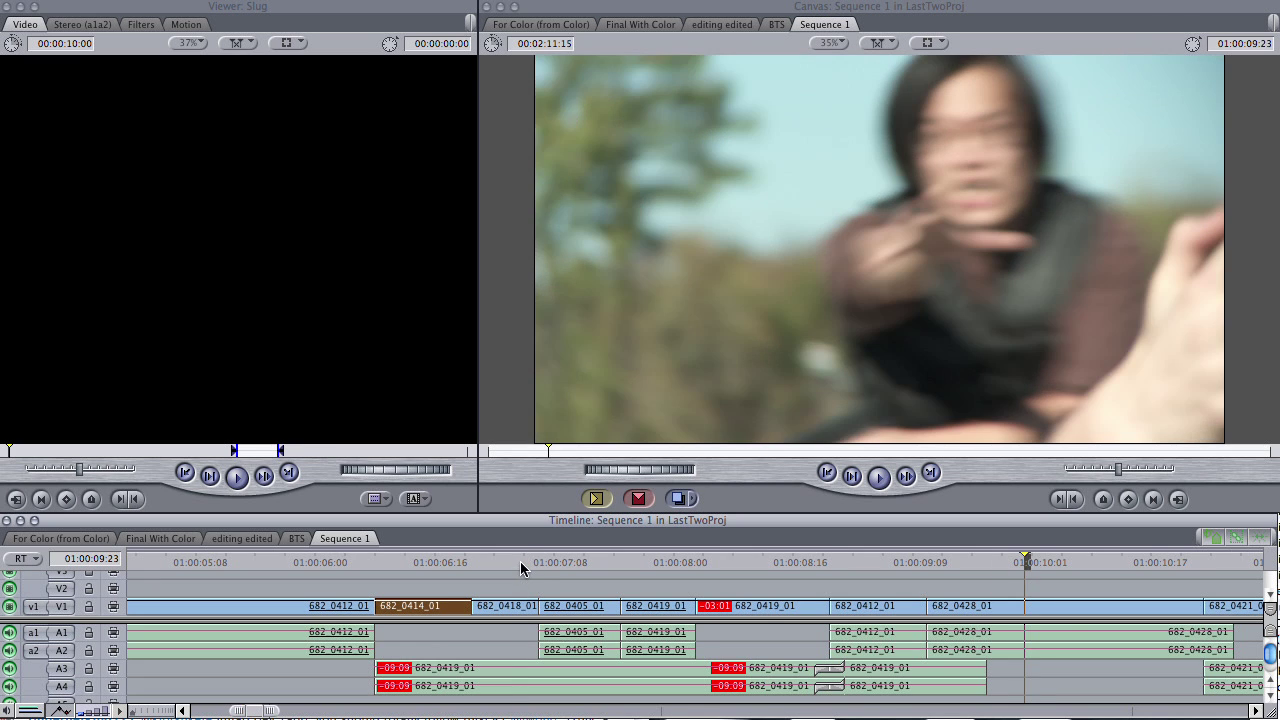
{"action": "key", "text": "alt+minus"}
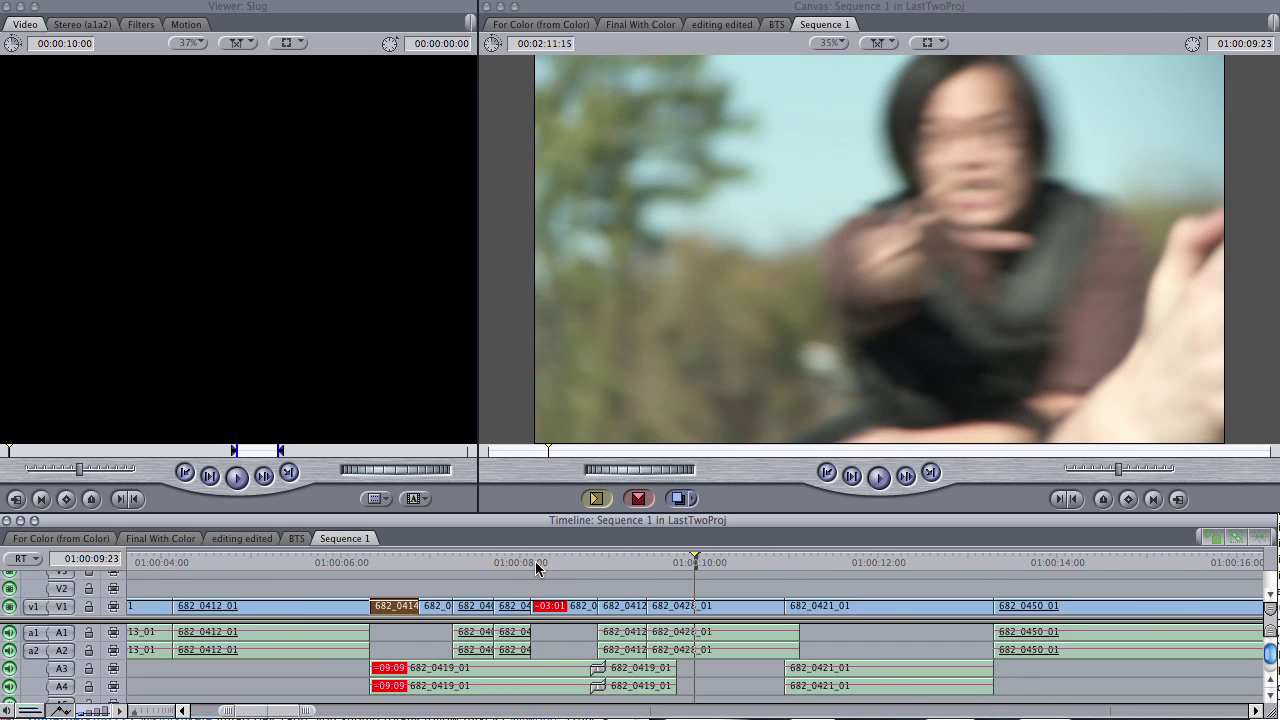
{"action": "left_click_drag", "start_coordinate": [430, 566], "coordinate": [639, 578]}
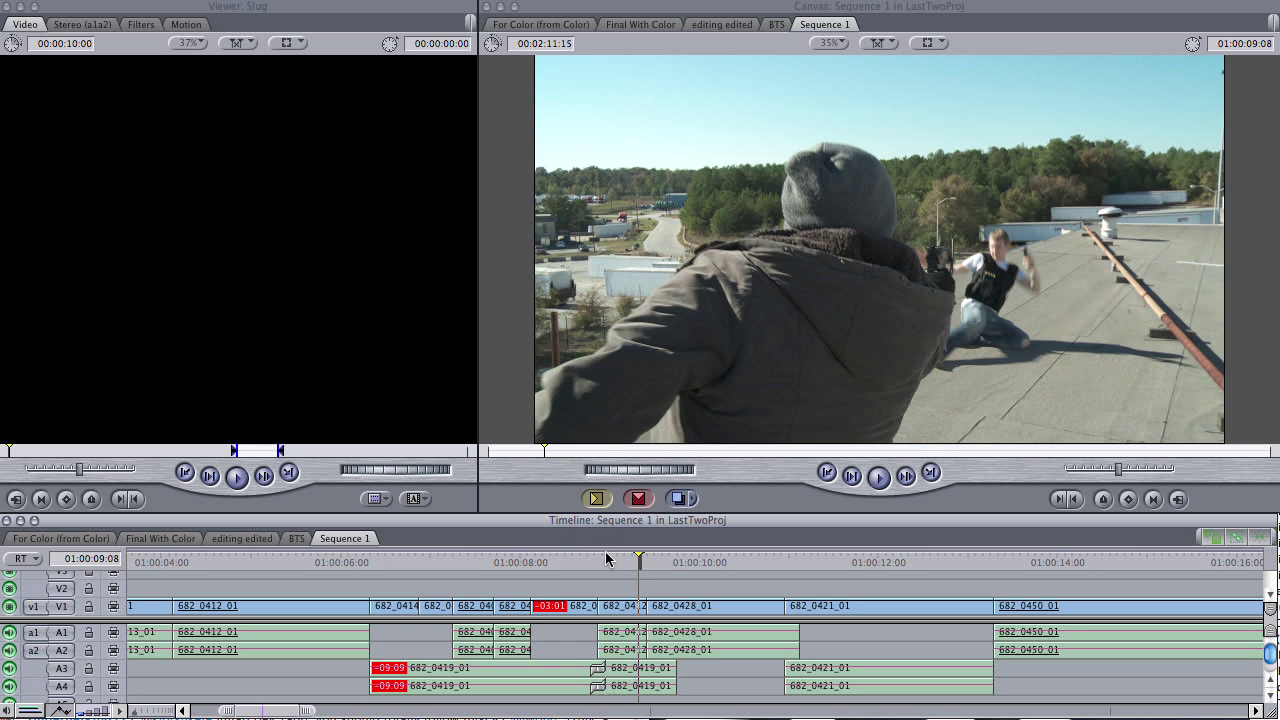
{"action": "left_click", "coordinate": [316, 563]}
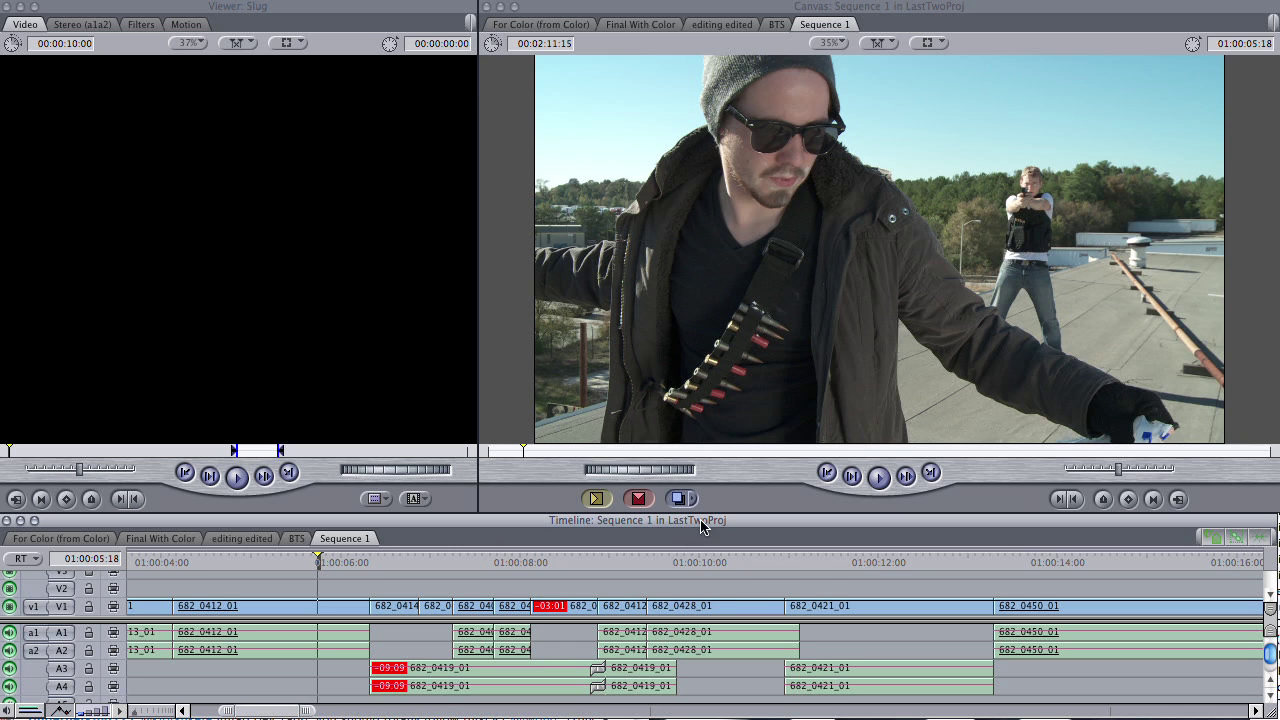
Scrub on through the following shots and play from the cut between 682_0450_01 and 682_0428_01 into 682_0435_01
{"action": "left_click", "coordinate": [645, 562]}
{"action": "left_click_drag", "start_coordinate": [645, 562], "coordinate": [1042, 572]}
{"action": "key", "text": "super+minus"}
{"action": "left_click", "coordinate": [845, 563]}
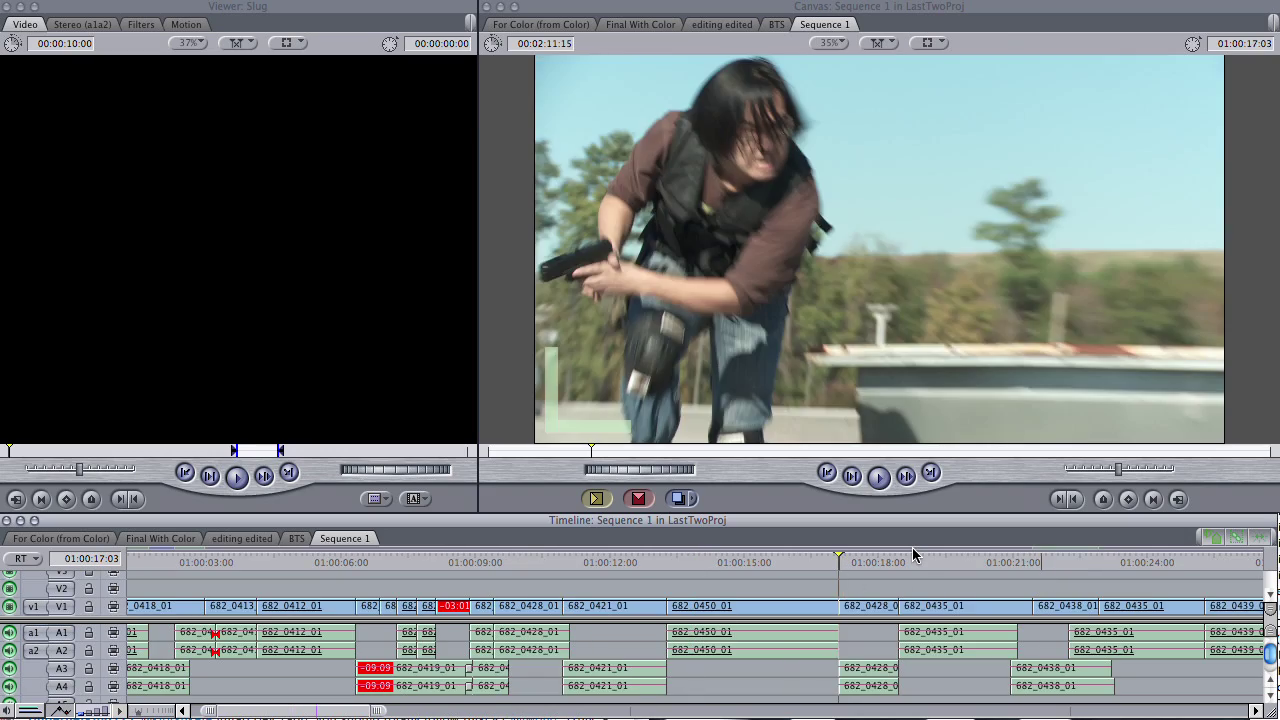
{"action": "key", "text": "space"}
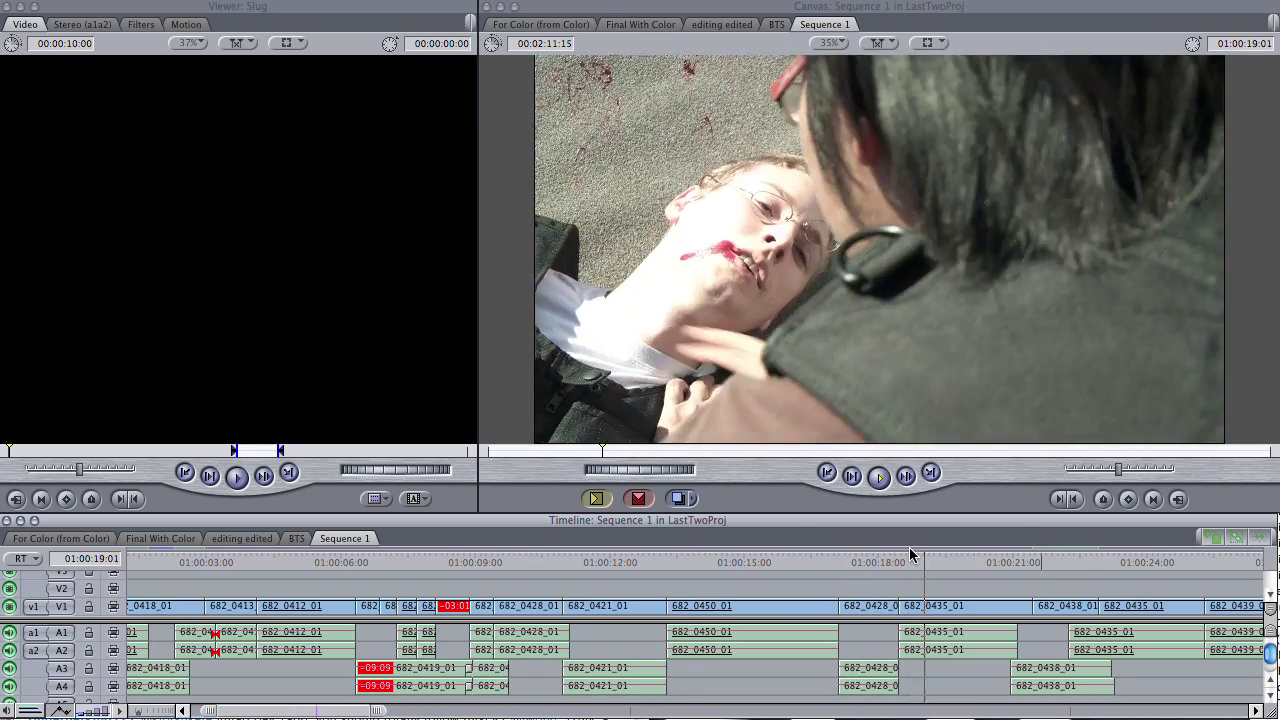
Replay the kneeling movement across the cut from 682_0428_01 to 682_0435_01 and on into 682_0438_01
{"action": "key", "text": "Up"}
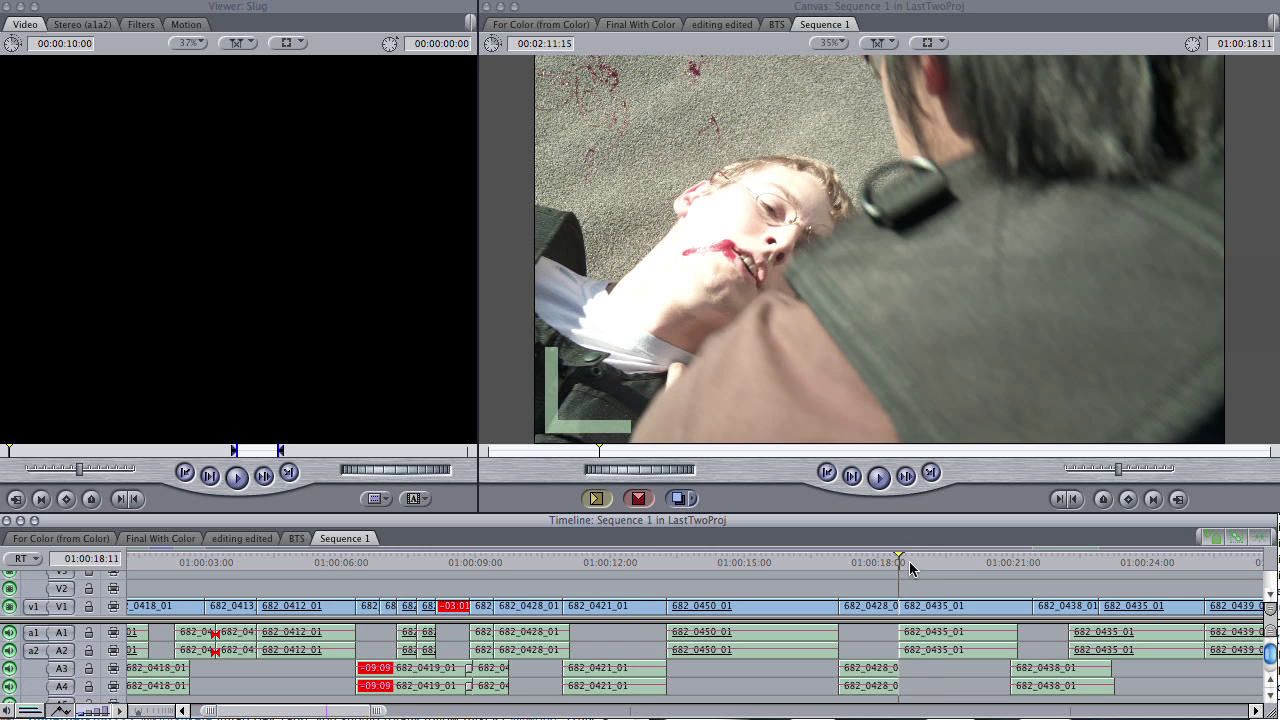
{"action": "left_click_drag", "start_coordinate": [880, 568], "coordinate": [858, 568]}
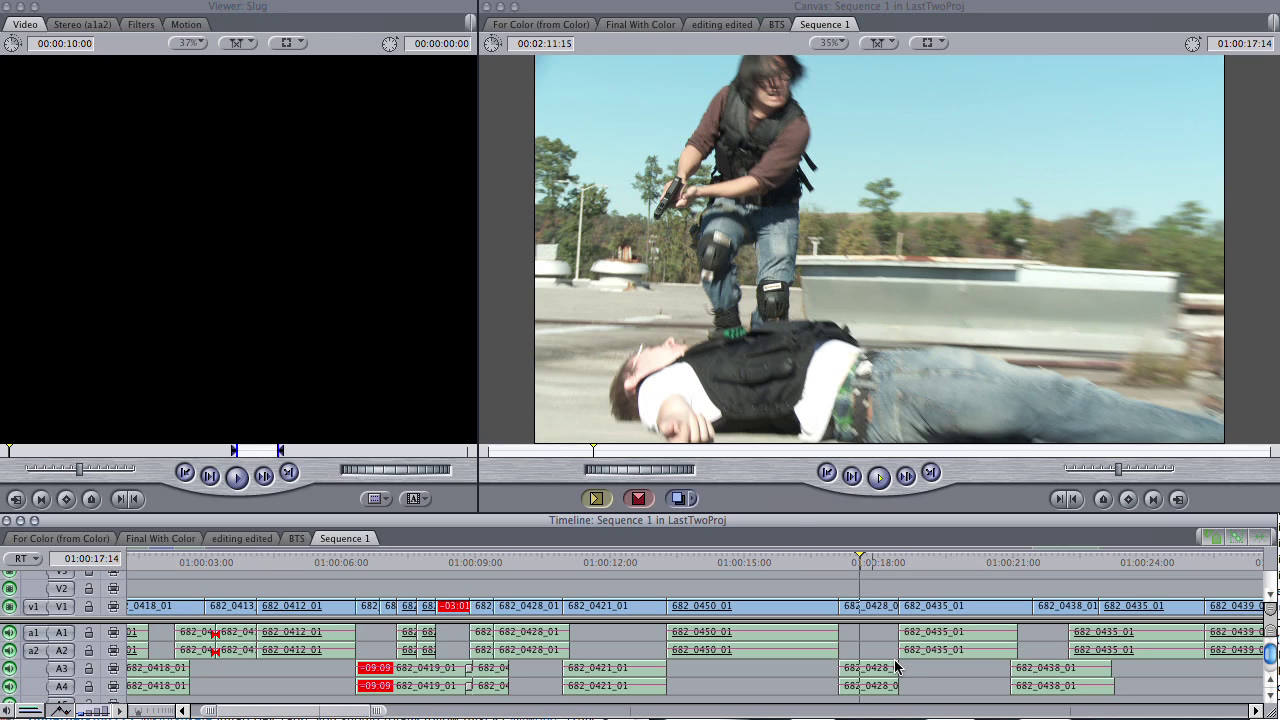
{"action": "key", "text": "space"}
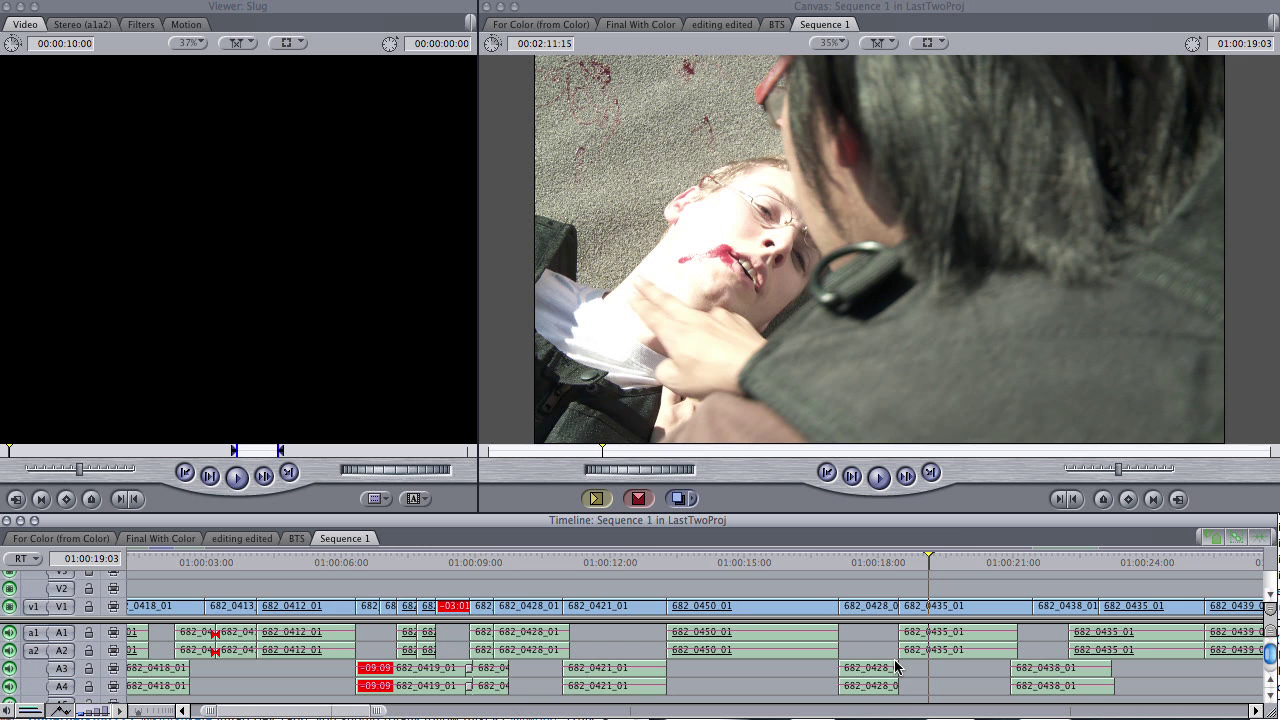
{"action": "left_click", "coordinate": [878, 566]}
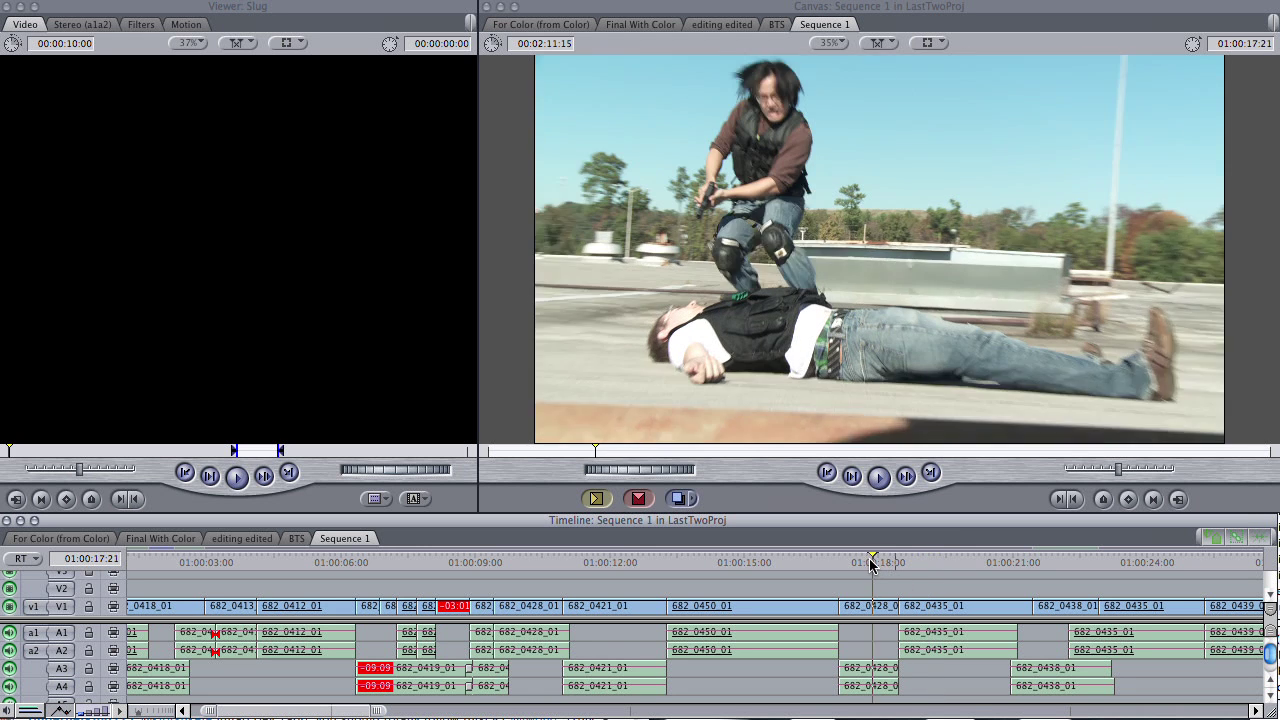
{"action": "left_click", "coordinate": [1050, 557]}
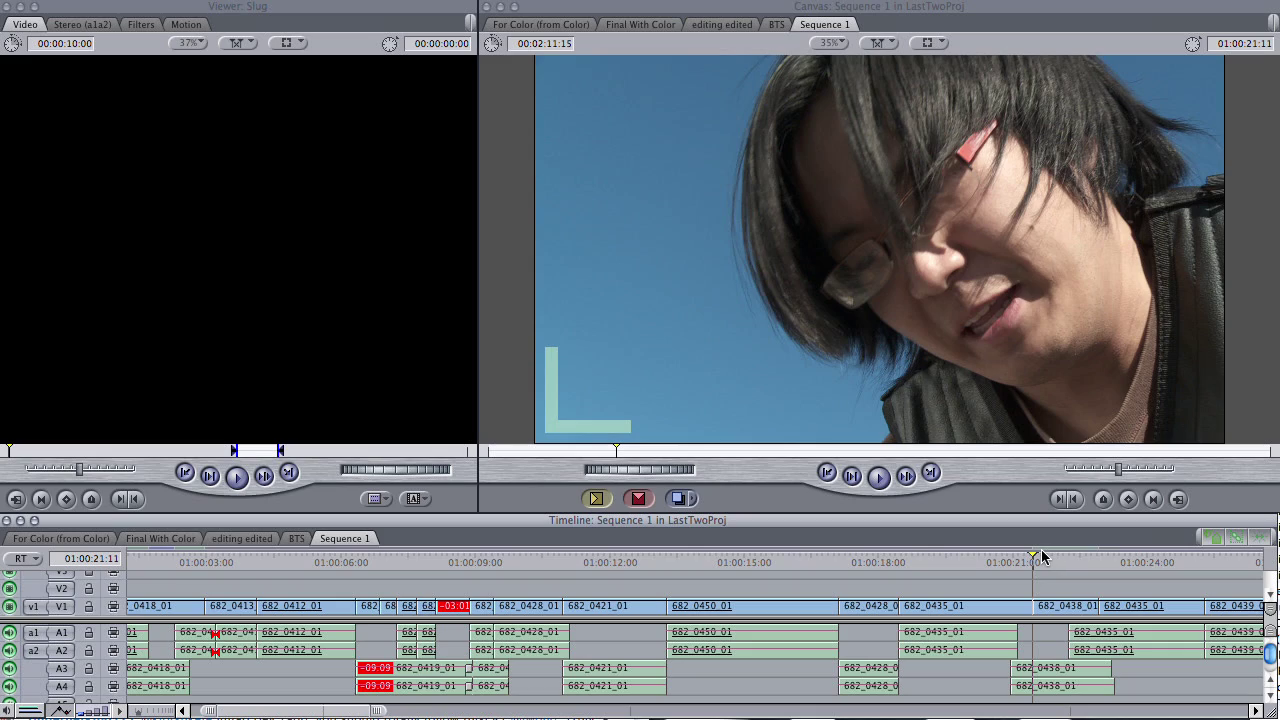
{"action": "left_click", "coordinate": [860, 559]}
{"action": "key", "text": "space"}
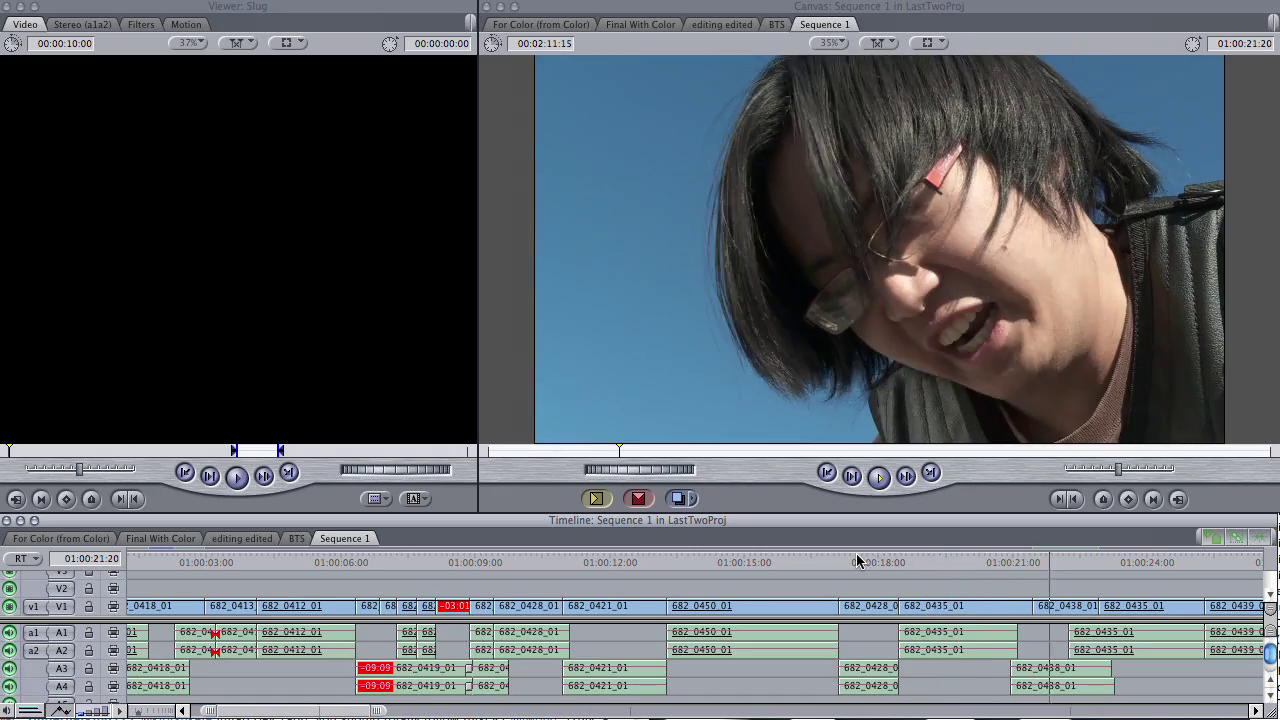
Play from within 682_0435_01 through 682_0438_01 into the second 682_0435_01 shot, and return to the end of the first shot
{"action": "scroll", "coordinate": [857, 562], "scroll_direction": "right", "scroll_amount": 5}
{"action": "left_click", "coordinate": [640, 565]}
{"action": "left_click", "coordinate": [586, 565]}
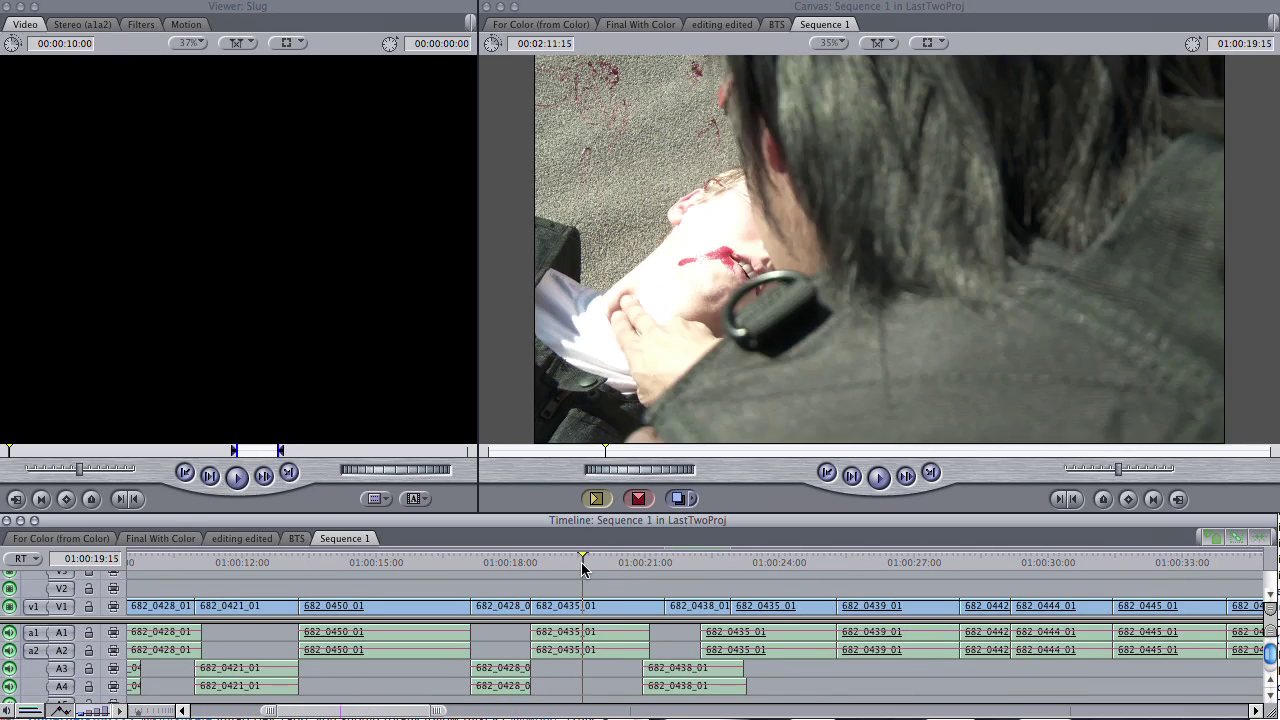
{"action": "key", "text": "space"}
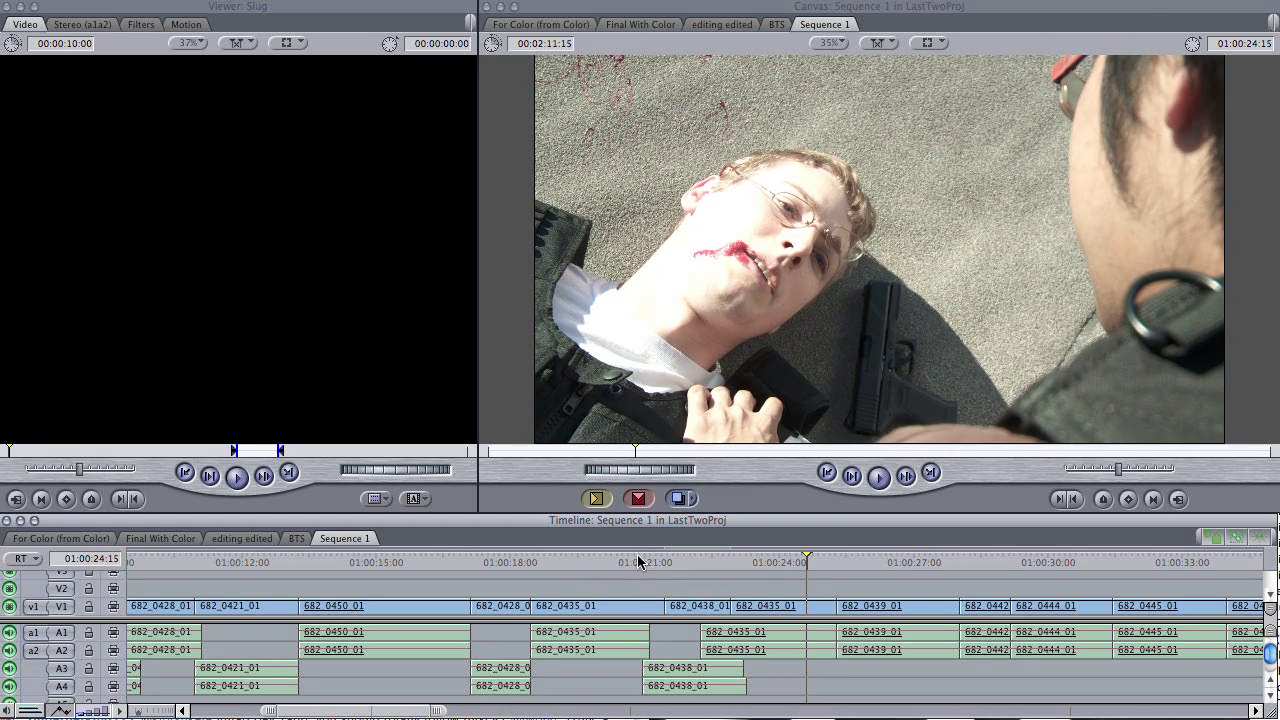
{"action": "mouse_move", "coordinate": [641, 562]}
{"action": "left_mouse_down"}
{"action": "mouse_move", "coordinate": [667, 562]}
{"action": "mouse_move", "coordinate": [633, 565]}
{"action": "mouse_move", "coordinate": [648, 565]}
{"action": "left_mouse_up"}
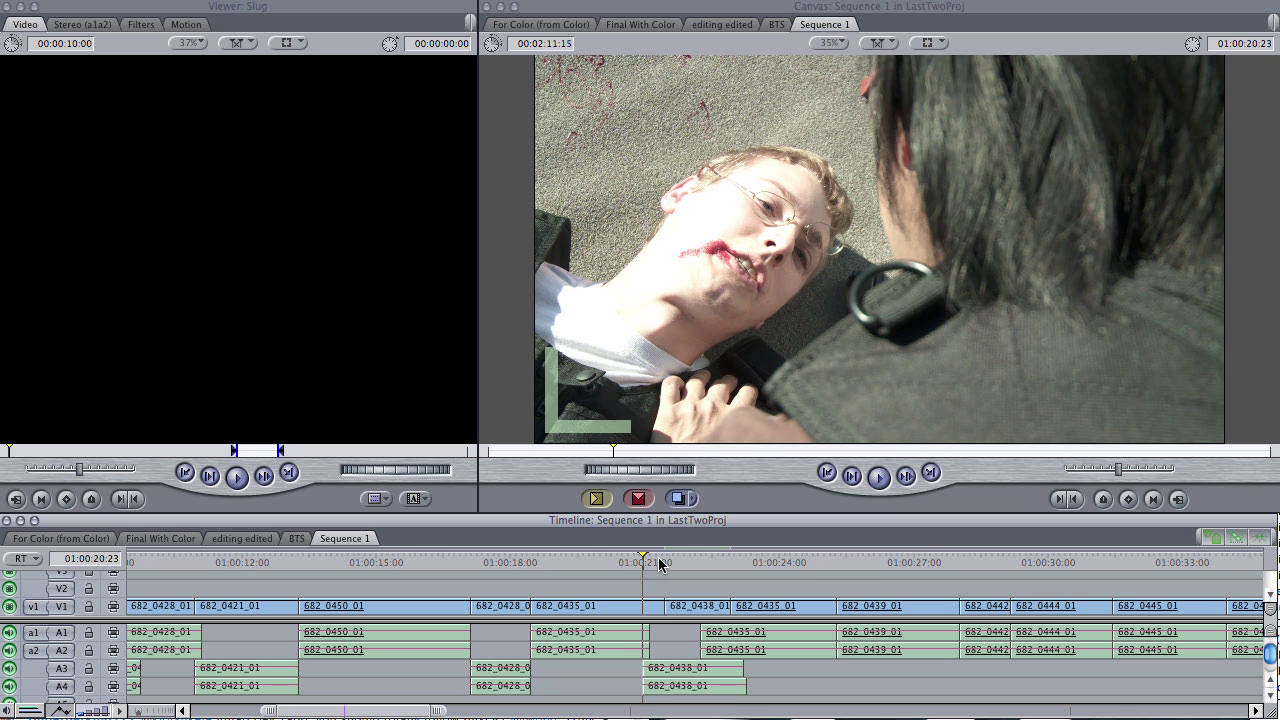
Scrub ahead to the hand clasp in 682_0442 and play the cuts from 682_0439_01 through to 682_0444_01
{"action": "left_click_drag", "start_coordinate": [700, 560], "coordinate": [979, 573]}
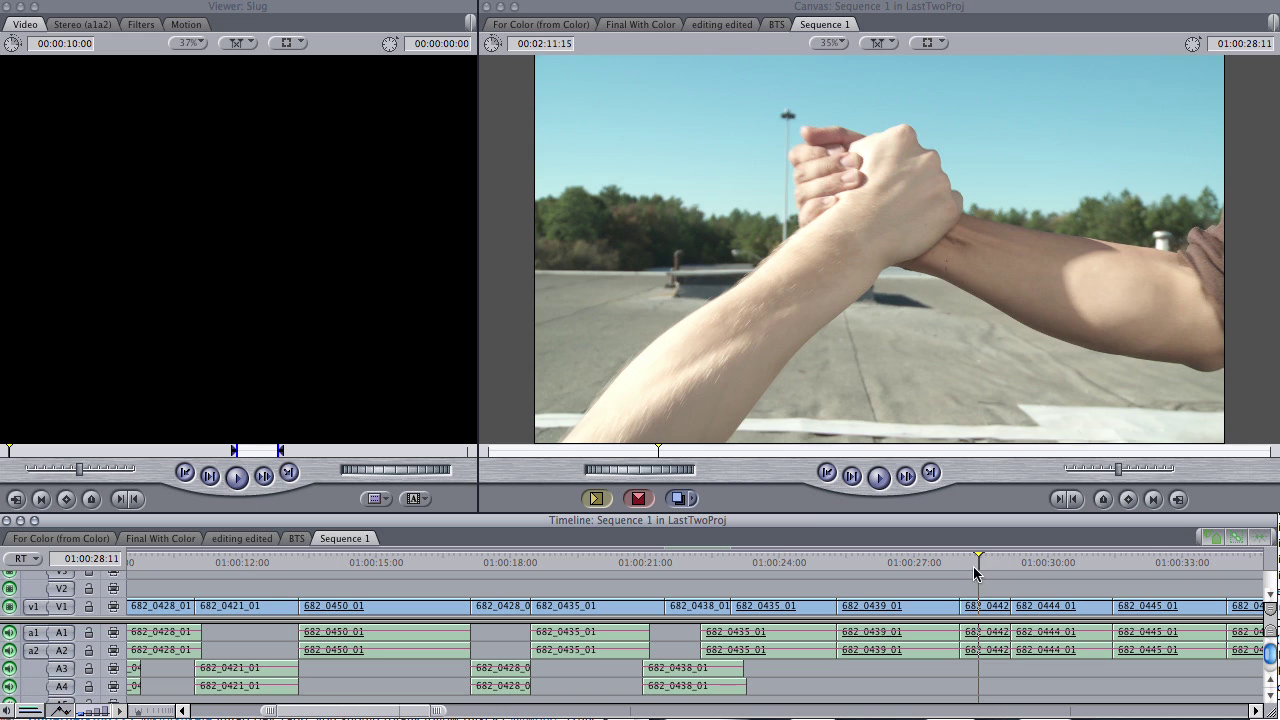
{"action": "left_click", "coordinate": [946, 563]}
{"action": "key", "text": "space"}
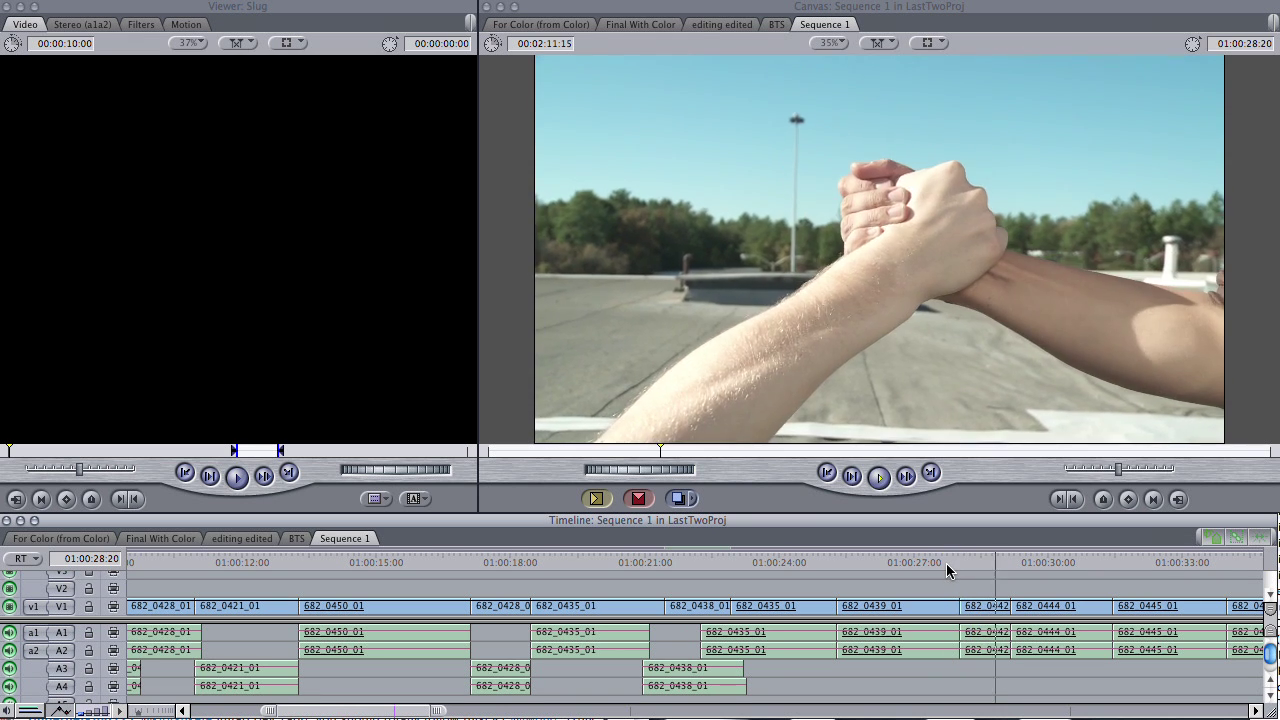
{"action": "left_click_drag", "start_coordinate": [950, 565], "coordinate": [925, 566]}
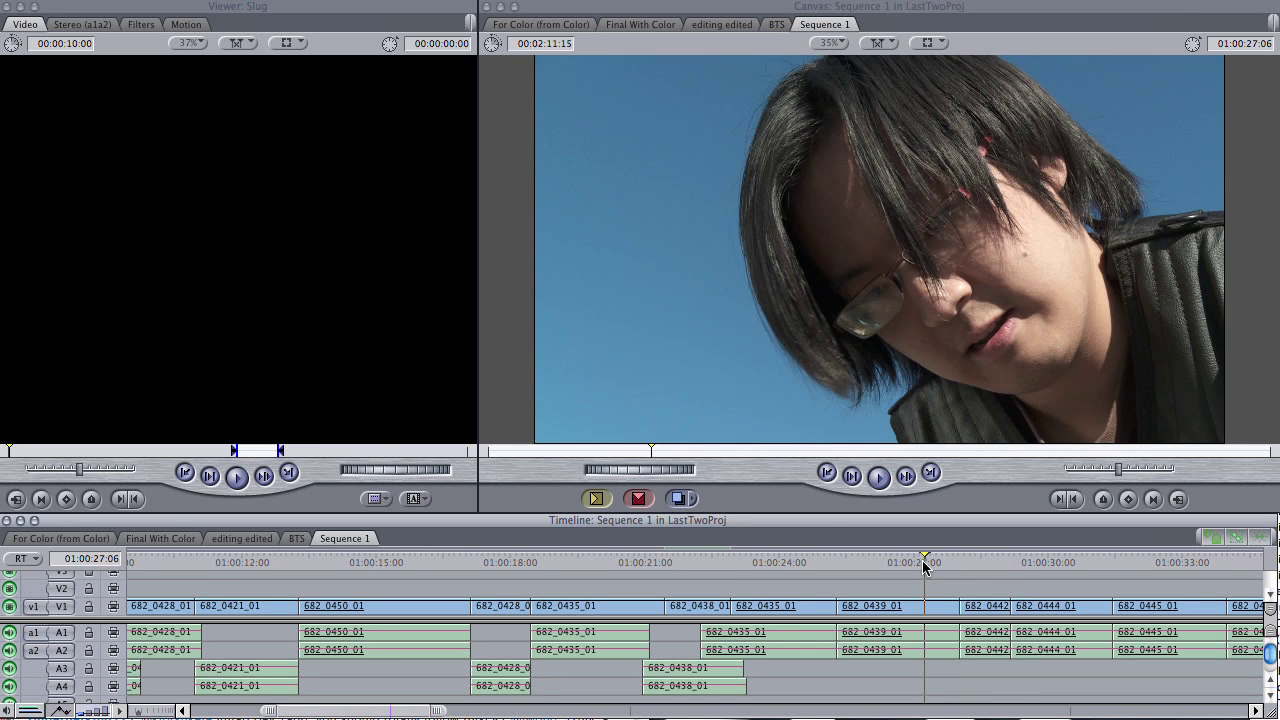
{"action": "key", "text": "space"}
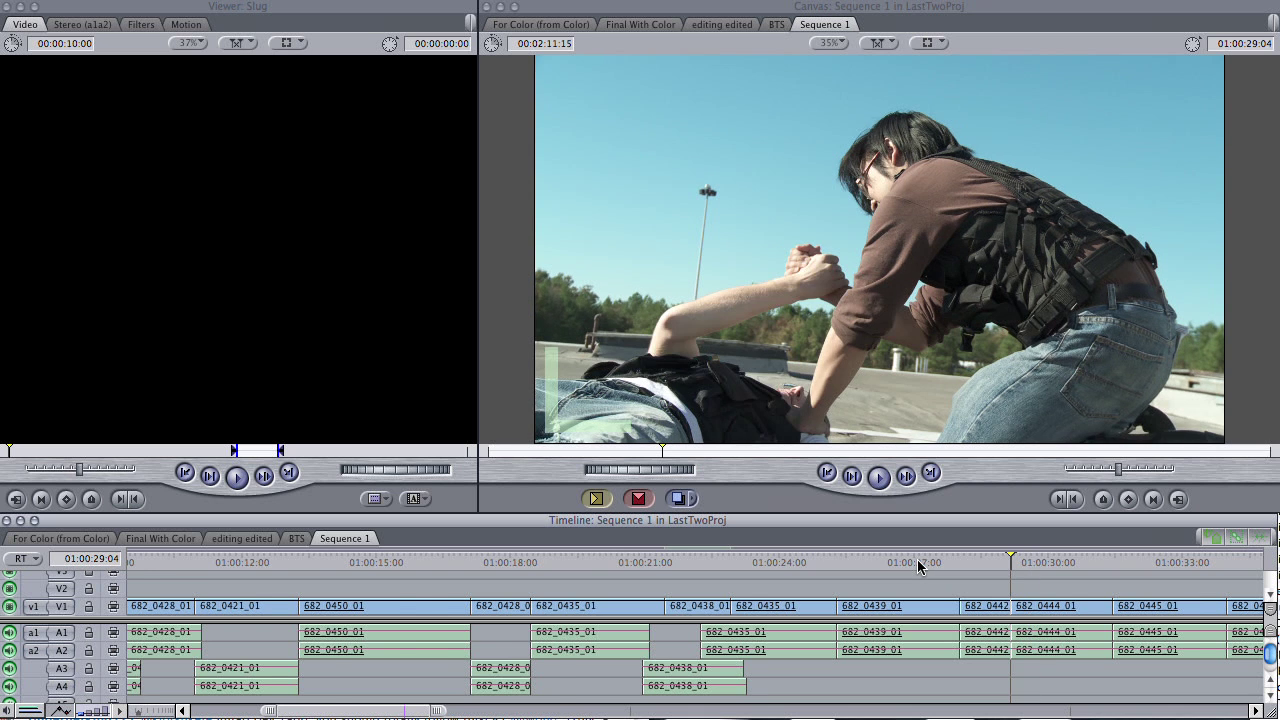
Replay the hand clasp cuts from 682_0439_01, scrub on into 682_0471_01, and return to that clip's first frame
{"action": "scroll", "coordinate": [918, 567], "scroll_direction": "right", "scroll_amount": 5}
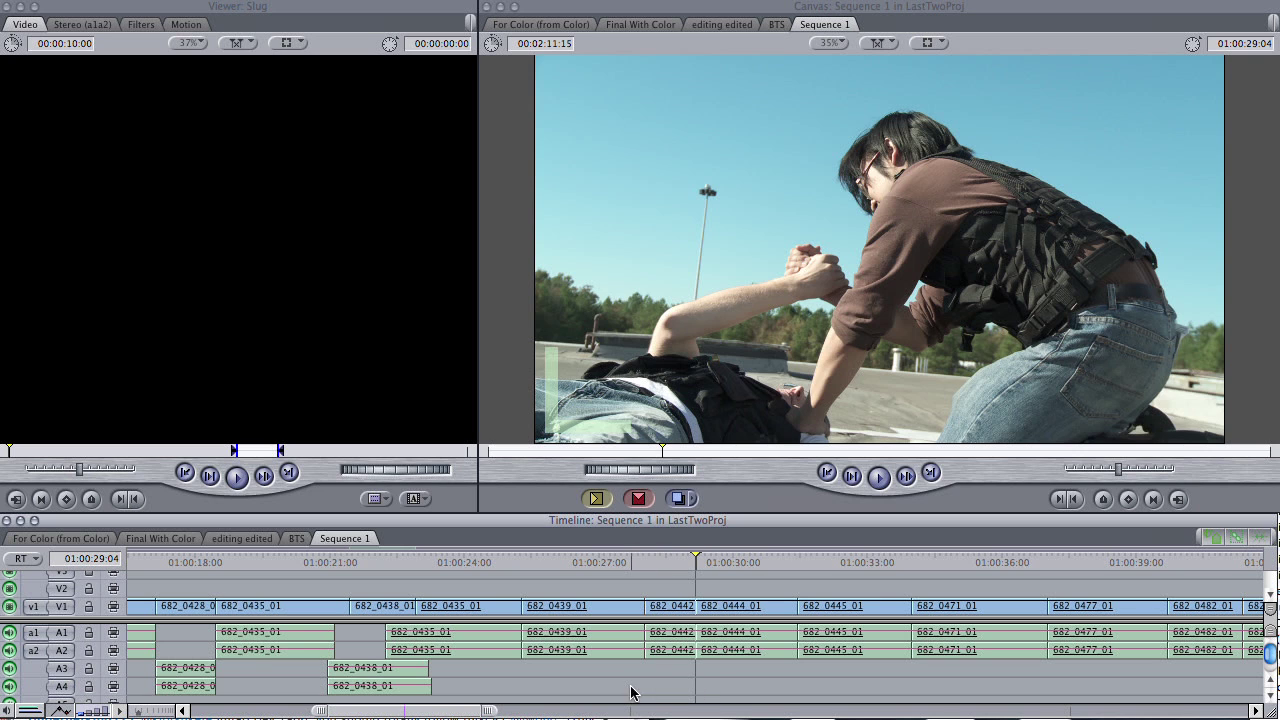
{"action": "left_click", "coordinate": [600, 558]}
{"action": "key", "text": "space"}
{"action": "left_click_drag", "start_coordinate": [652, 558], "coordinate": [947, 573]}
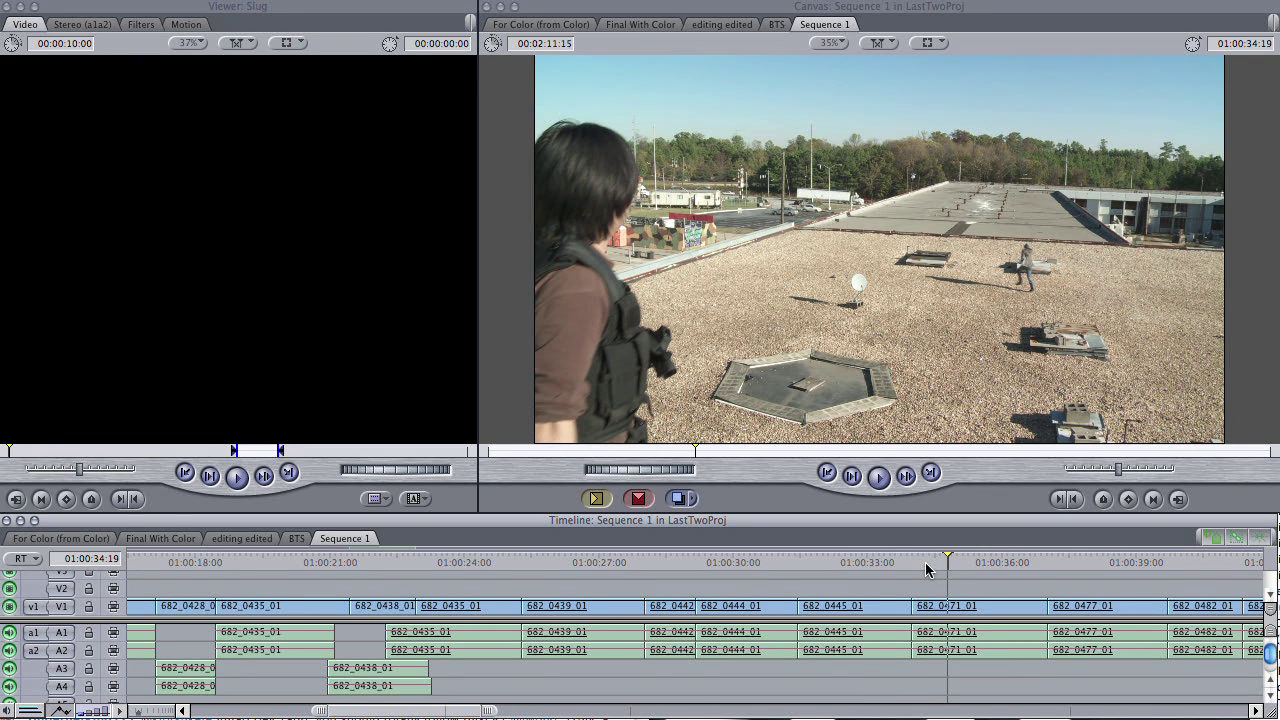
{"action": "key", "text": "Up"}
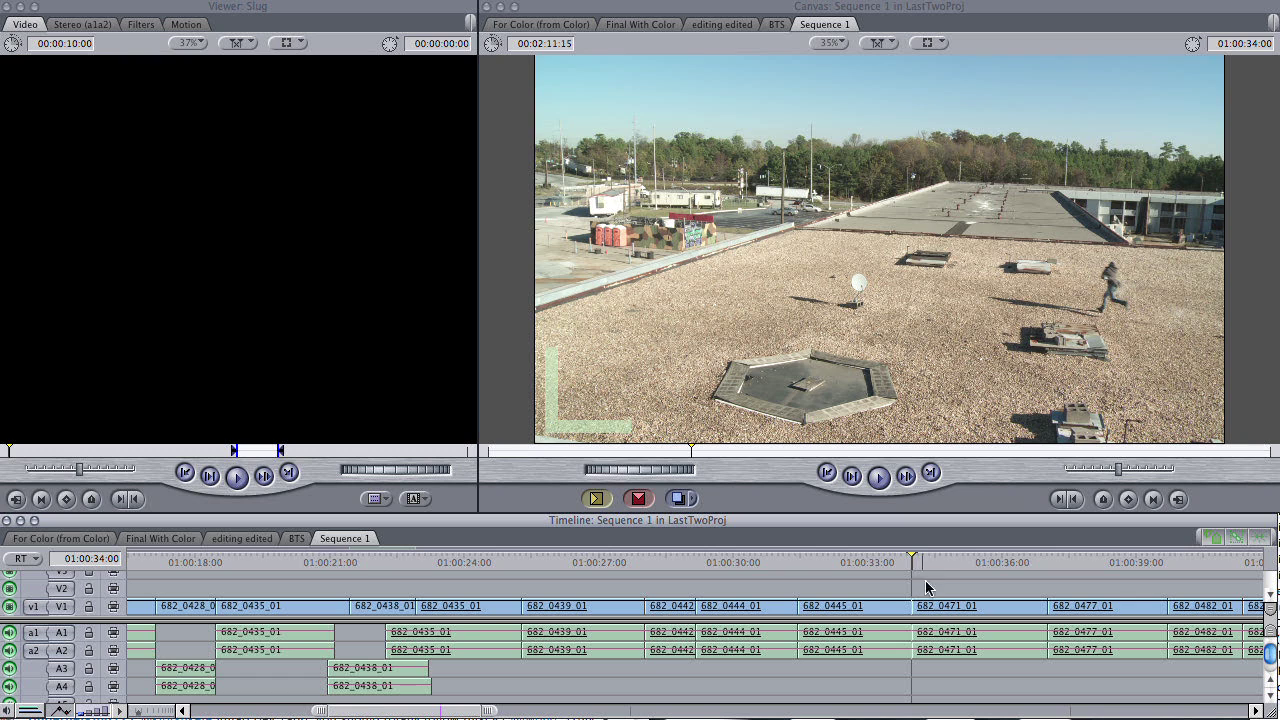
Open 682_0471_01 in the Viewer and compare the frames around its In point with the end of 682_0445_01
{"action": "double_click", "coordinate": [937, 609]}
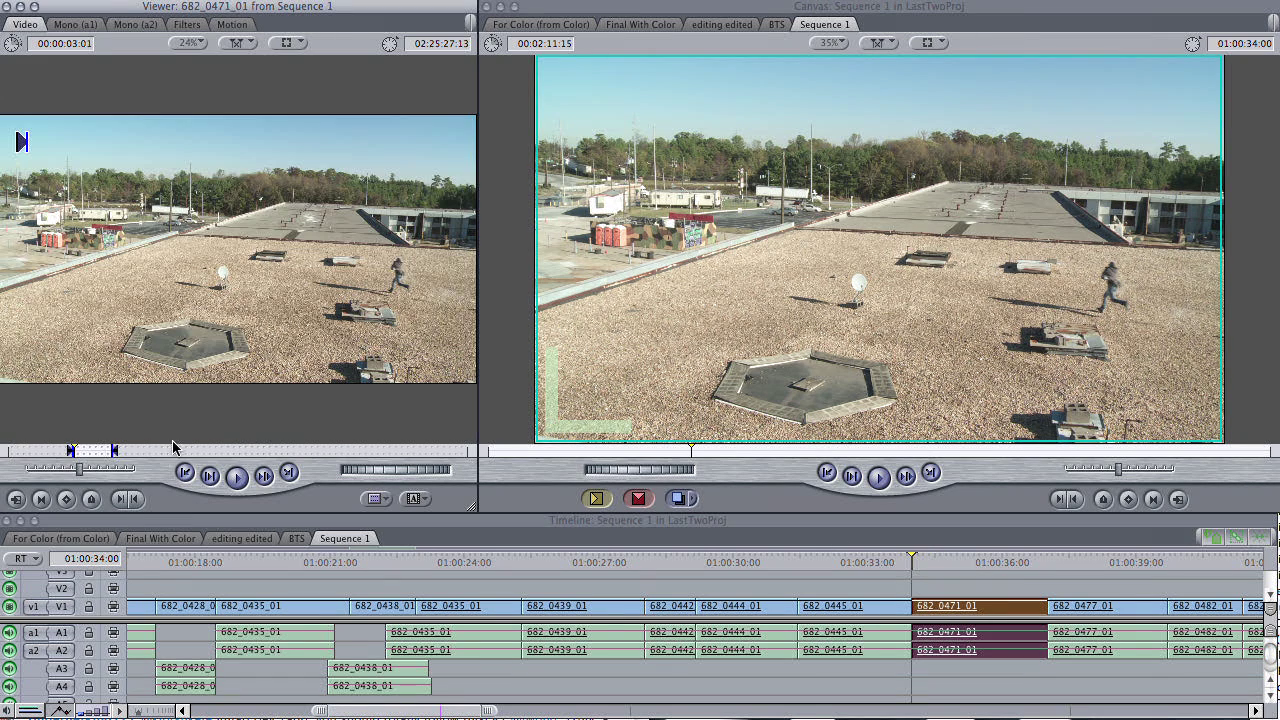
{"action": "left_click", "coordinate": [49, 455]}
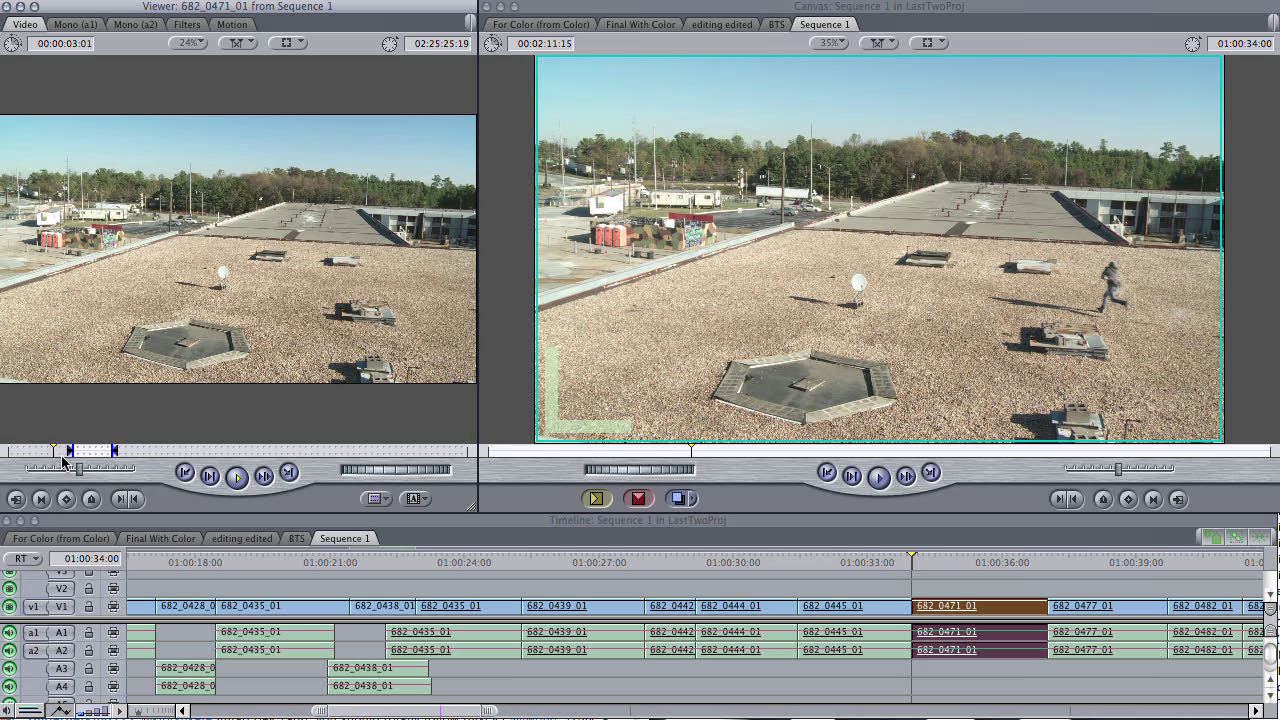
{"action": "left_click_drag", "start_coordinate": [877, 562], "coordinate": [905, 563]}
{"action": "left_click", "coordinate": [130, 362]}
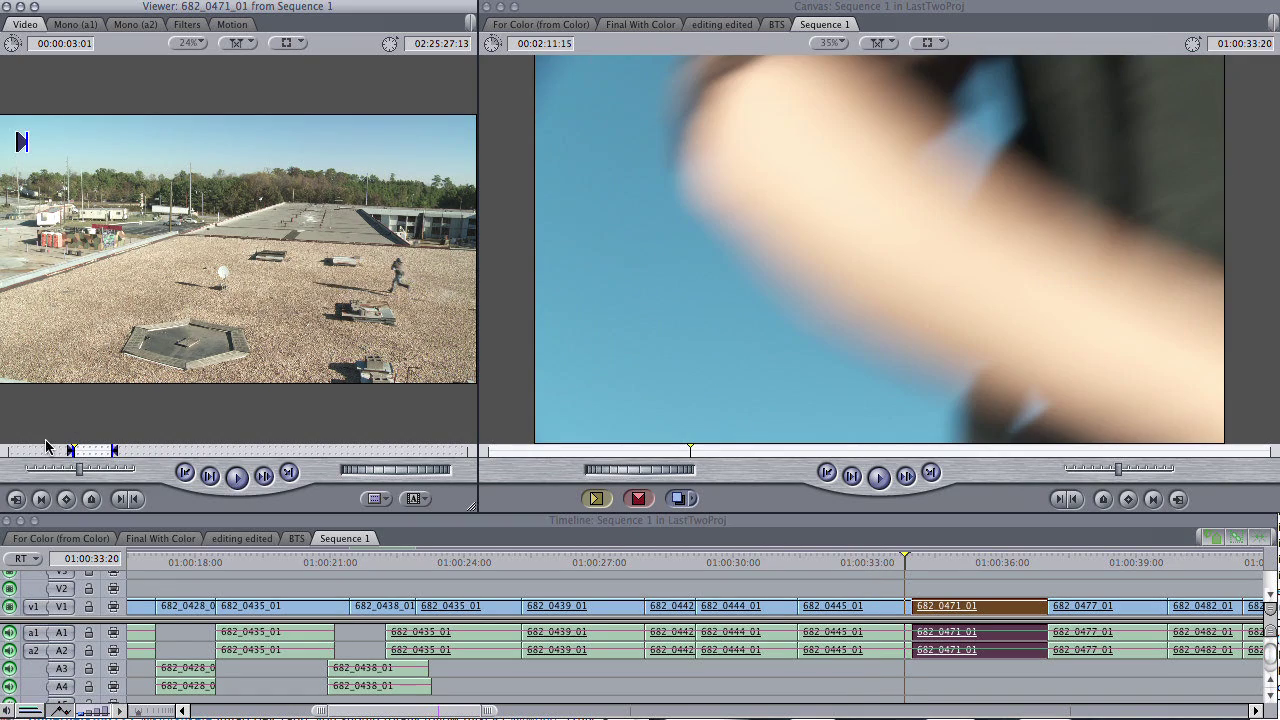
{"action": "left_click", "coordinate": [45, 450]}
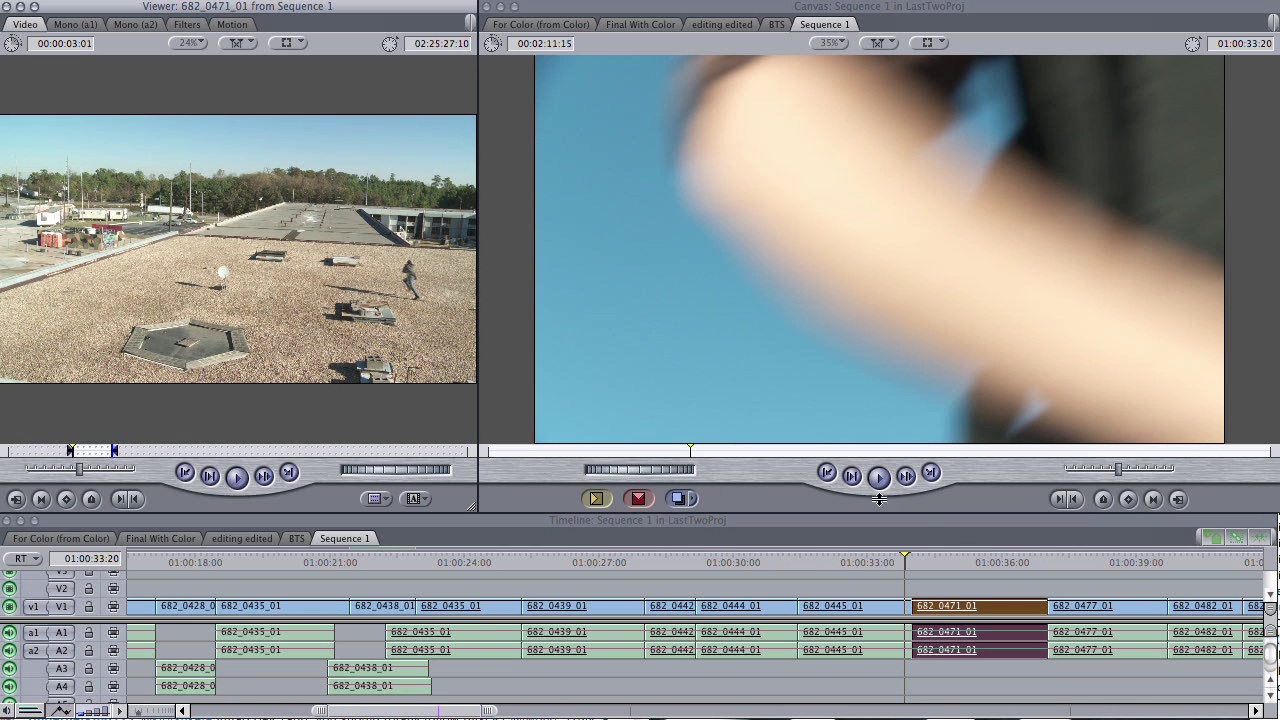
Play the cut from 682_0445_01 into 682_0471_01, deselect the clip, and replay part of the 682_0471_01 rooftop shot
{"action": "left_click_drag", "start_coordinate": [906, 566], "coordinate": [853, 576]}
{"action": "key", "text": "space"}
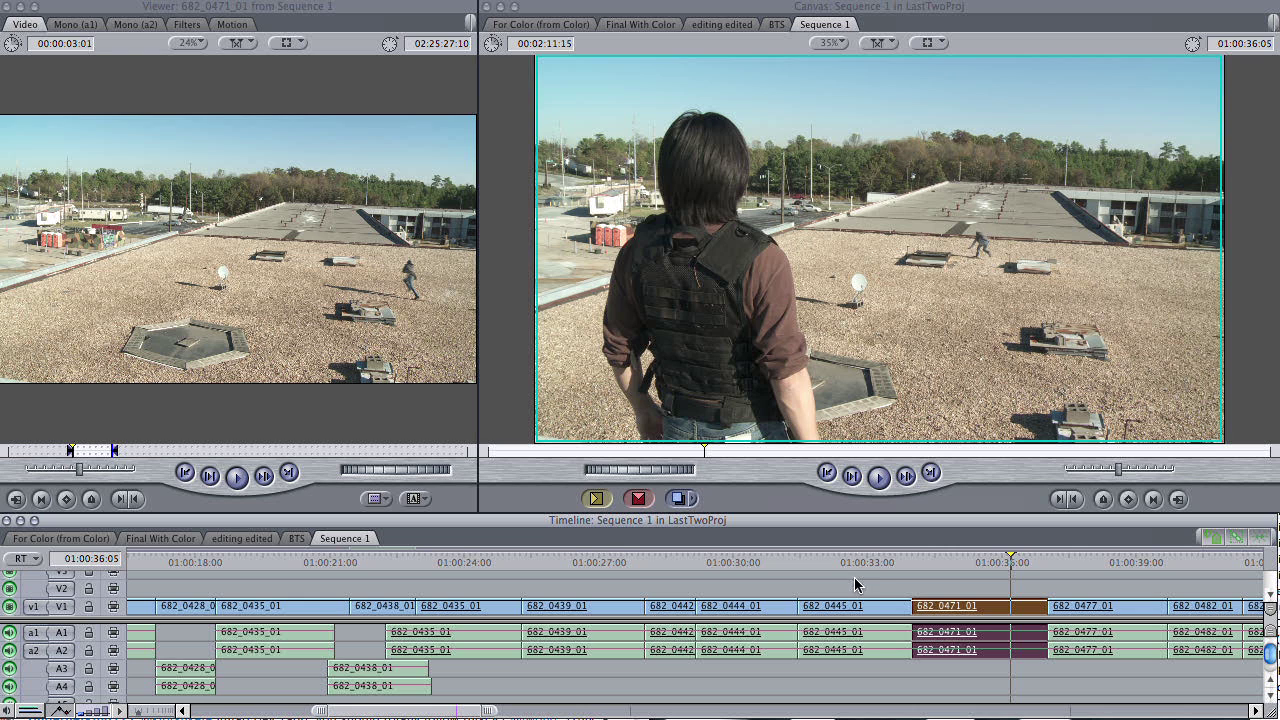
{"action": "left_click", "coordinate": [873, 591]}
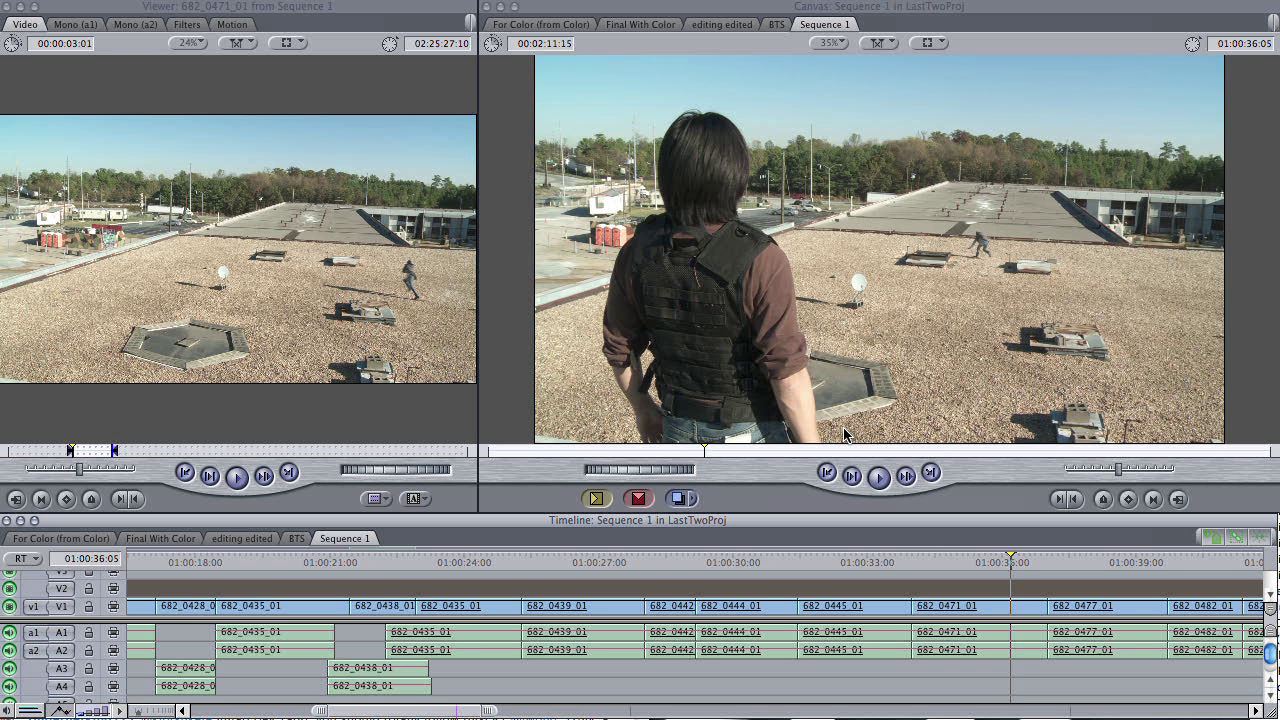
{"action": "left_click", "coordinate": [946, 570]}
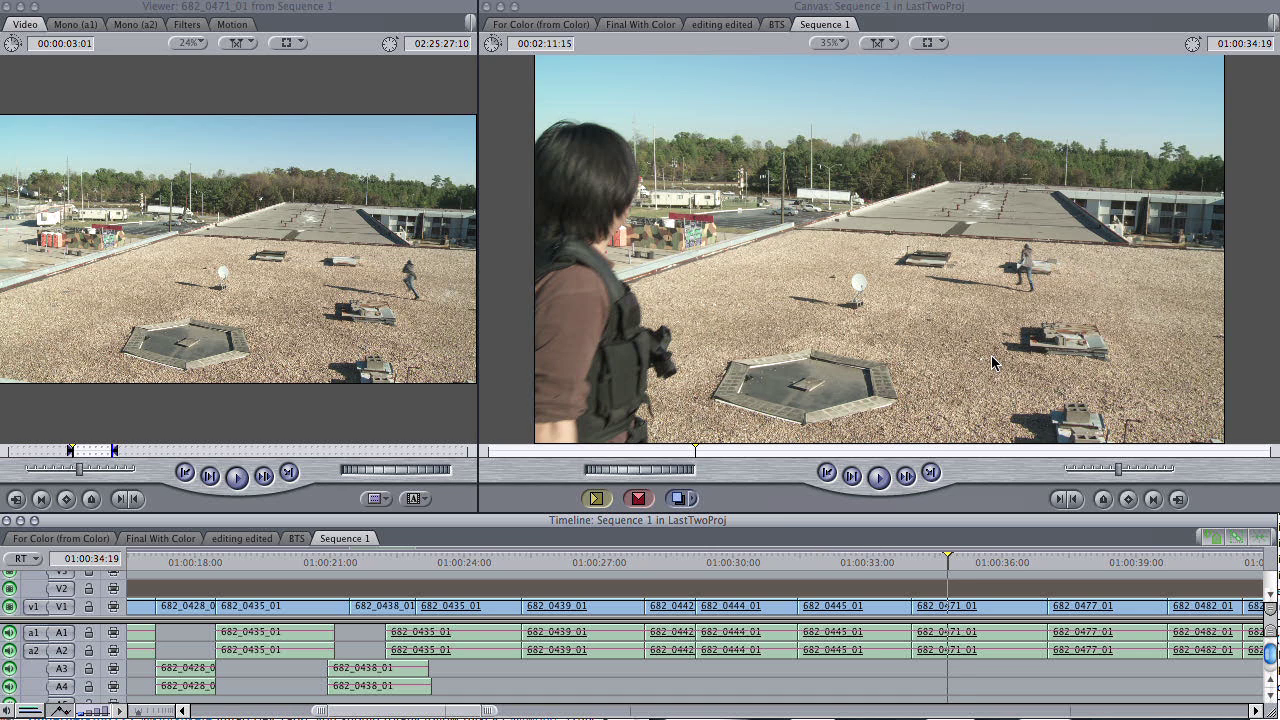
{"action": "key", "text": "space"}
{"action": "key", "text": "space"}
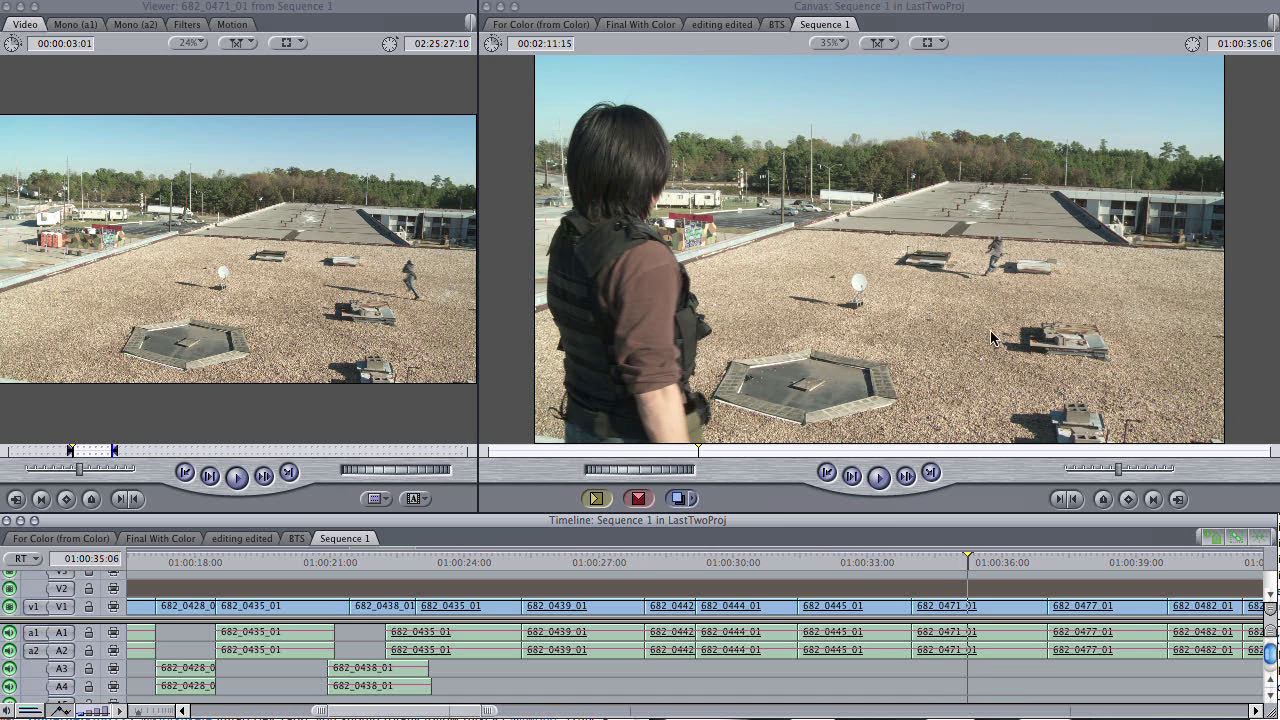
Scrub and play on to the revolver shot 682_0493_01, and step back to the last frames of 682_0496_01
{"action": "left_click_drag", "start_coordinate": [988, 562], "coordinate": [1208, 565]}
{"action": "key", "text": "space"}
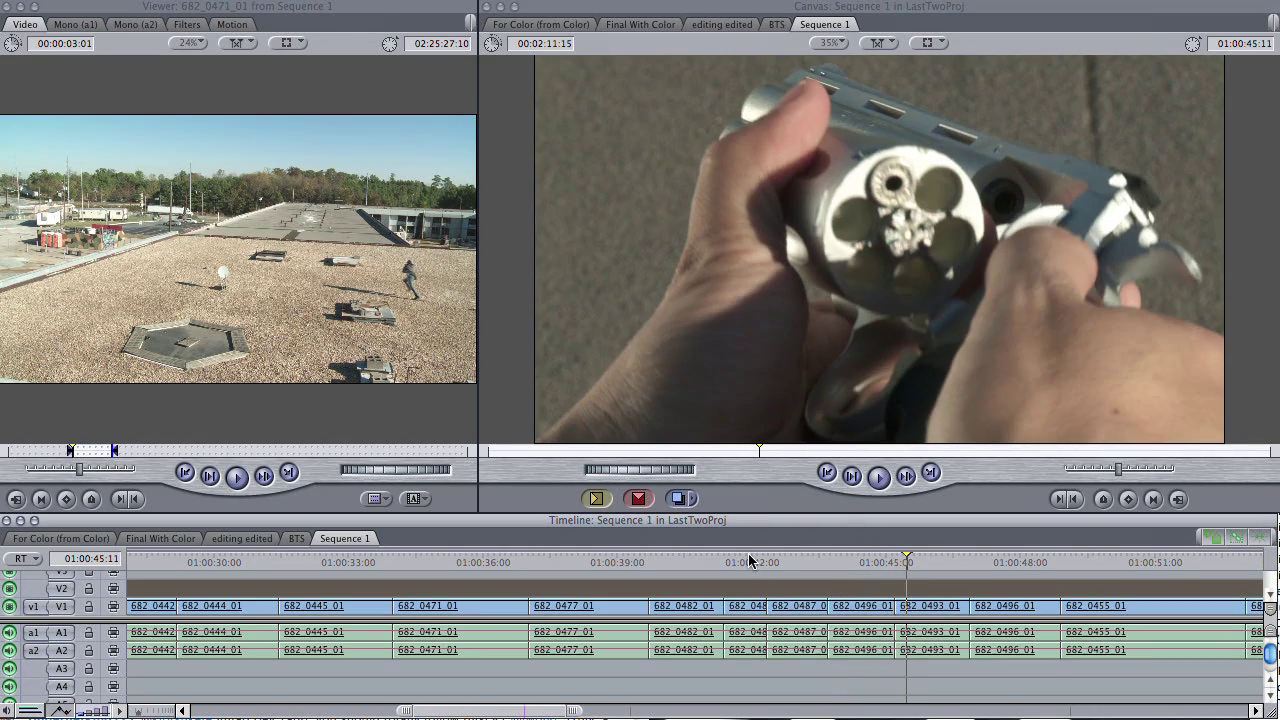
{"action": "key", "text": "Left"}
{"action": "key", "text": "Left"}
{"action": "key", "text": "Left"}
{"action": "key", "text": "Left"}
{"action": "key", "text": "Left"}
{"action": "key", "text": "Left"}
{"action": "key", "text": "Left"}
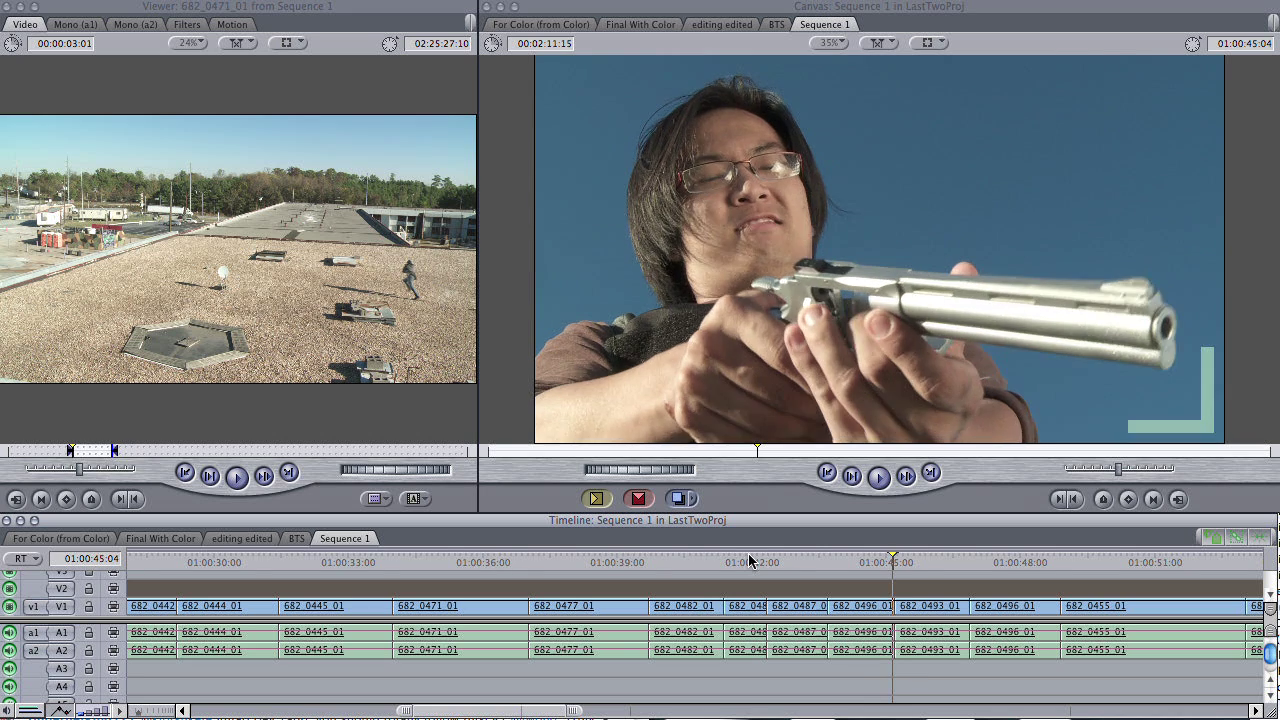
Step frame by frame from 01:00:44:22 in 682_0496_01 across the cut into 682_0493_01 to examine the revolver movement
{"action": "left_click", "coordinate": [882, 562]}
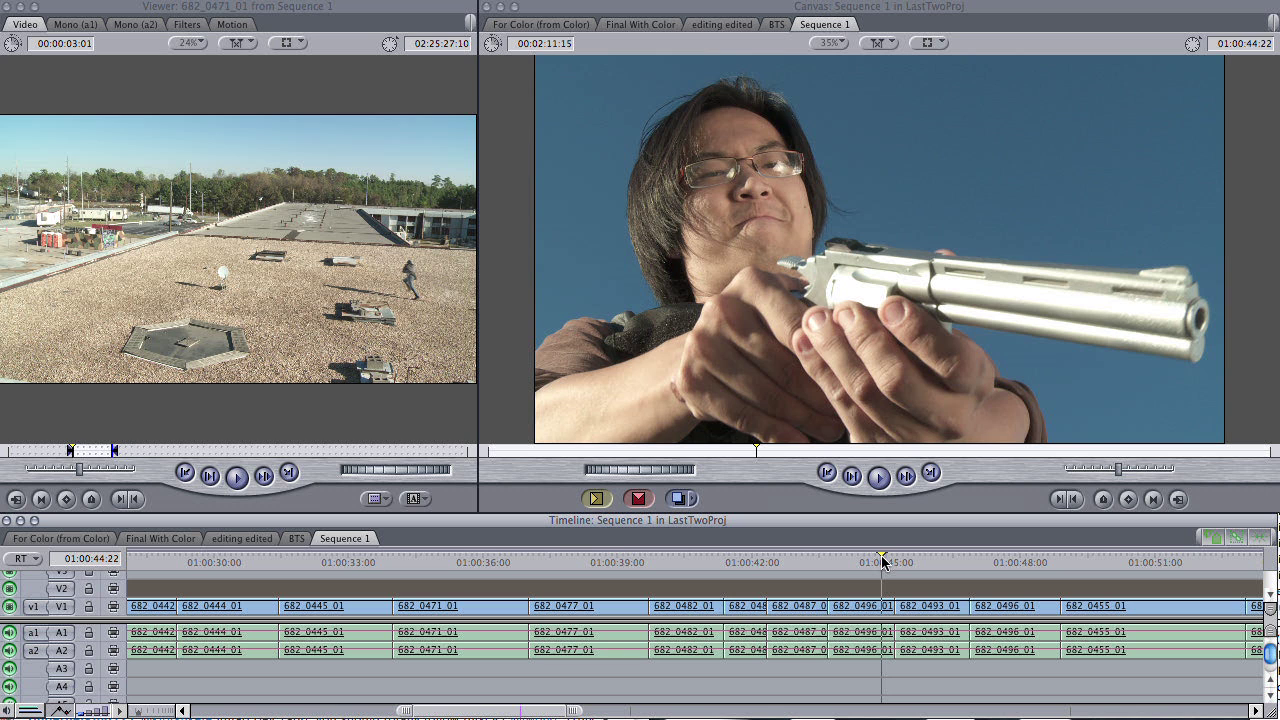
{"action": "key", "text": "Right"}
{"action": "key", "text": "Right"}
{"action": "key", "text": "Right"}
{"action": "key", "text": "Right"}
{"action": "key", "text": "Right"}
{"action": "key", "text": "Right"}
{"action": "key", "text": "Right"}
{"action": "key", "text": "Right"}
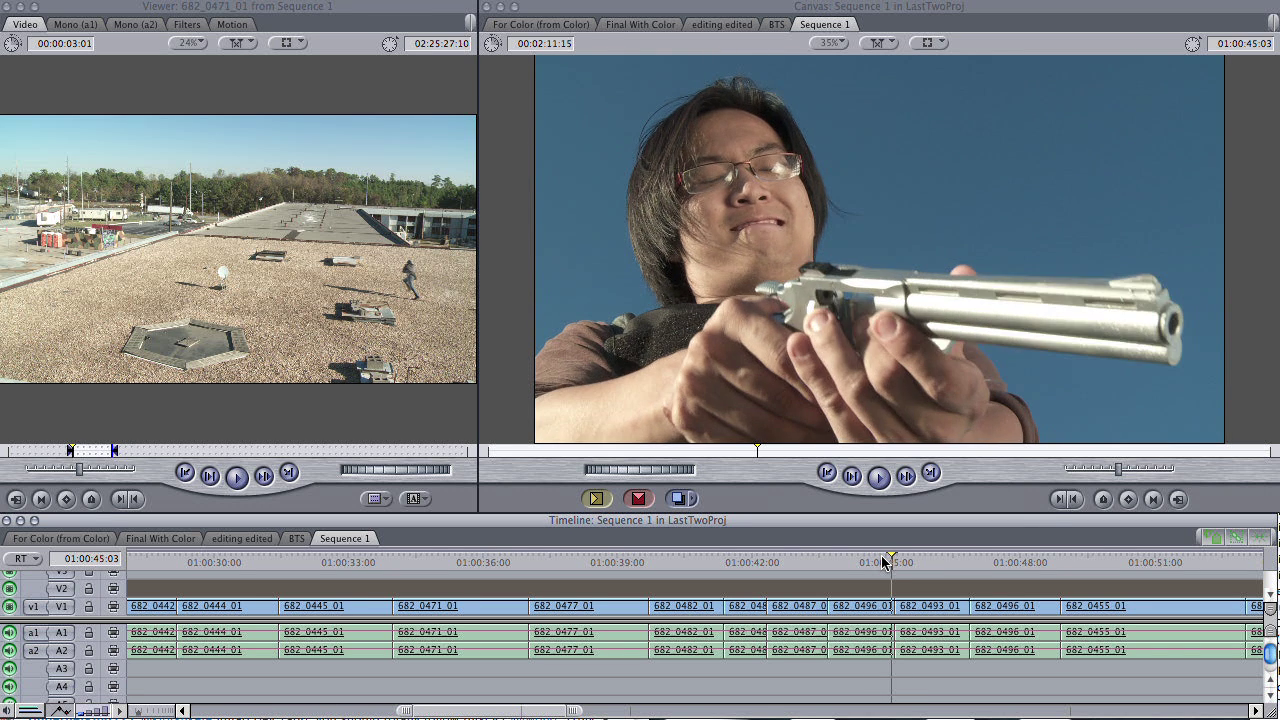
{"action": "key", "text": "Right"}
{"action": "key", "text": "Right"}
{"action": "key", "text": "Right"}
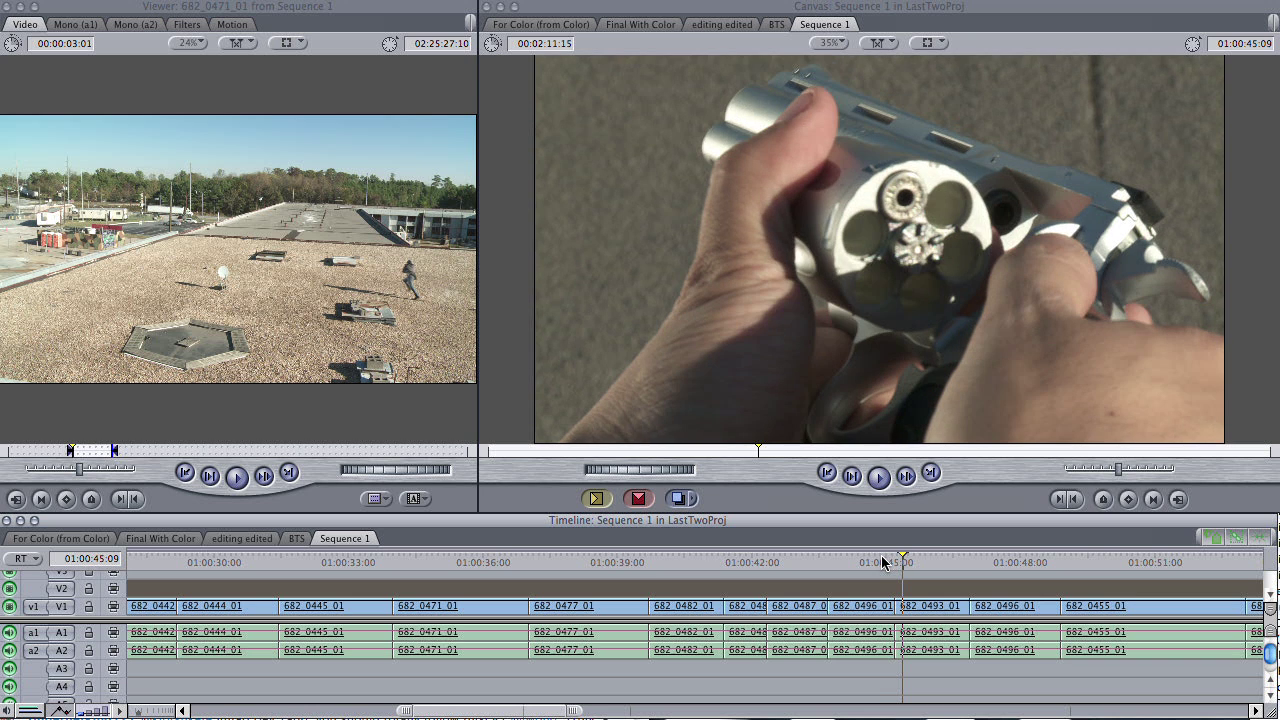
Return to 01:00:44:22 and step through the revolver cut again, up to the opening frames of 682_0493_01
{"action": "left_click", "coordinate": [882, 562]}
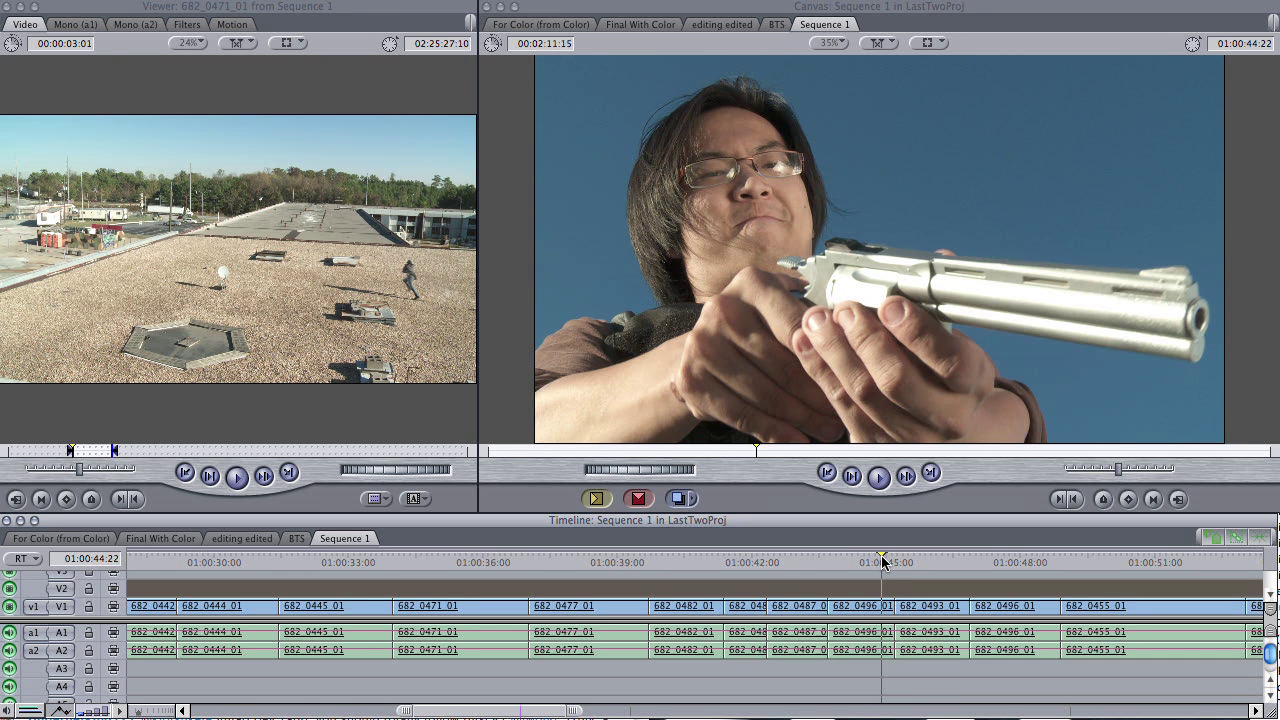
{"action": "key", "text": "Right"}
{"action": "key", "text": "Right"}
{"action": "key", "text": "Right"}
{"action": "key", "text": "Right"}
{"action": "key", "text": "Right"}
{"action": "key", "text": "Right"}
{"action": "key", "text": "Right"}
{"action": "key", "text": "Right"}
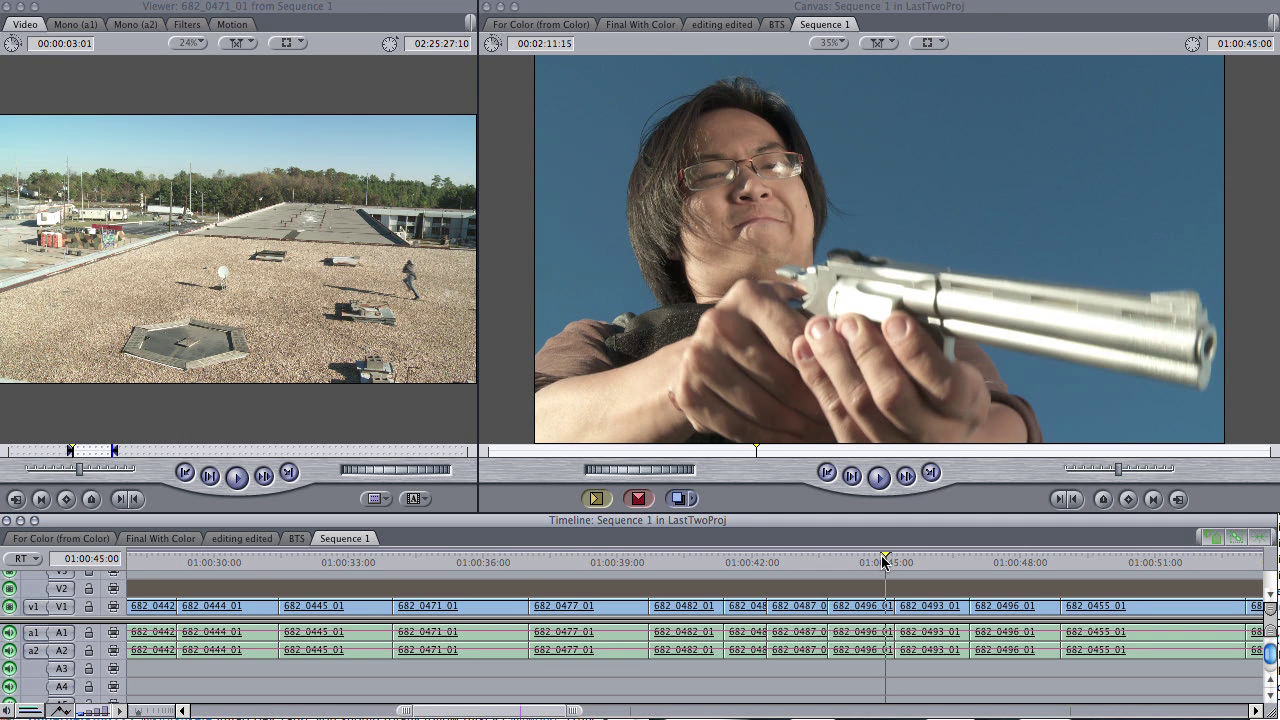
{"action": "key", "text": "Right"}
{"action": "key", "text": "Right"}
{"action": "key", "text": "Right"}
{"action": "key", "text": "Right"}
{"action": "key", "text": "Right"}
{"action": "key", "text": "Right"}
{"action": "key", "text": "Right"}
{"action": "key", "text": "Right"}
{"action": "key", "text": "Right"}
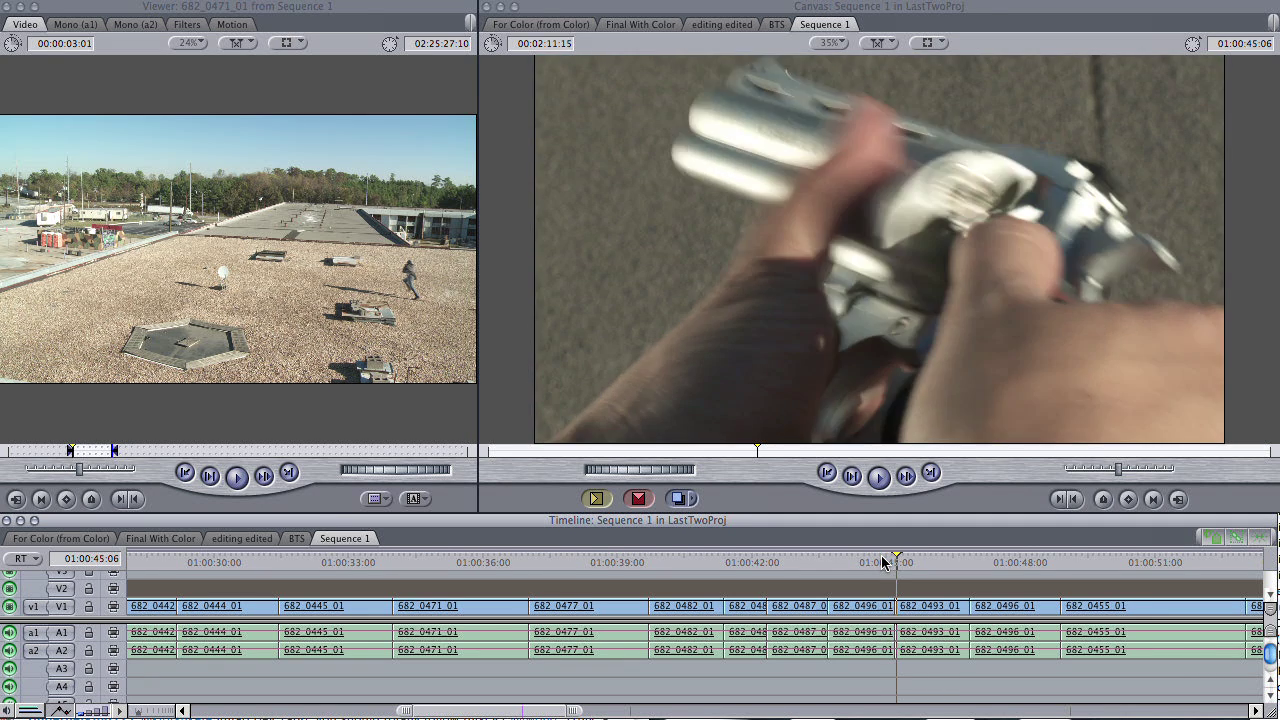
Return from the revolver close-up to 682_0496_01 and step back to frame 01:00:44:22
{"action": "left_click", "coordinate": [882, 562]}
{"action": "key", "text": "Right"}
{"action": "key", "text": "Right"}
{"action": "key", "text": "Right"}
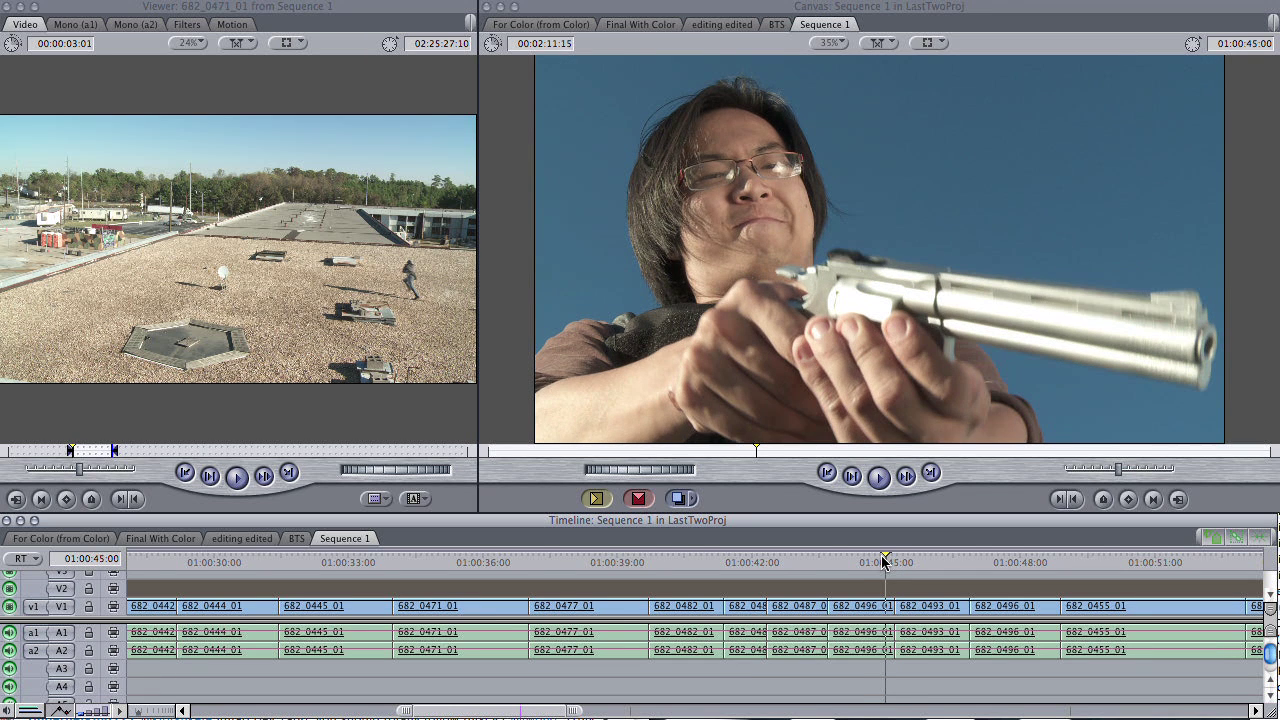
{"action": "key", "text": "Left"}
{"action": "key", "text": "Left"}
{"action": "key", "text": "Left"}
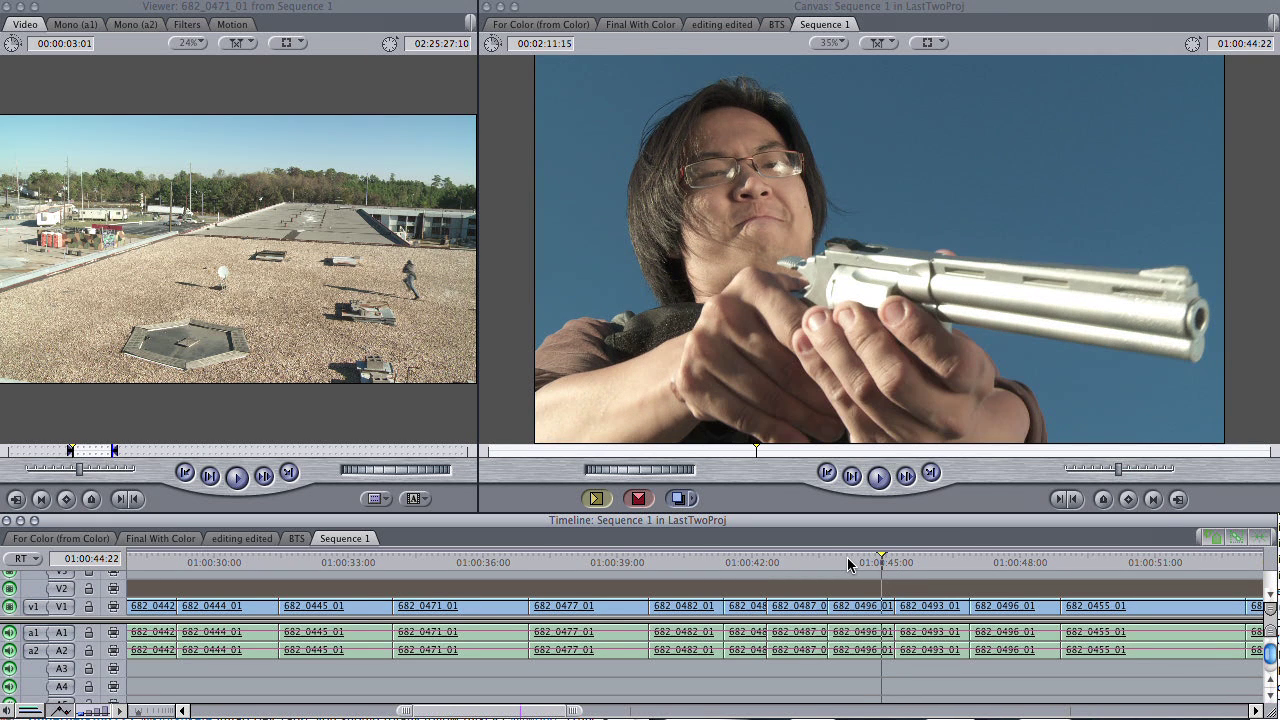
Step frame by frame across the cut into 682_0493_01 up to 01:00:45:09 to compare the opening of the revolver's cylinder
{"action": "key", "text": "Right"}
{"action": "key", "text": "Right"}
{"action": "key", "text": "Right"}
{"action": "key", "text": "Right"}
{"action": "key", "text": "Right"}
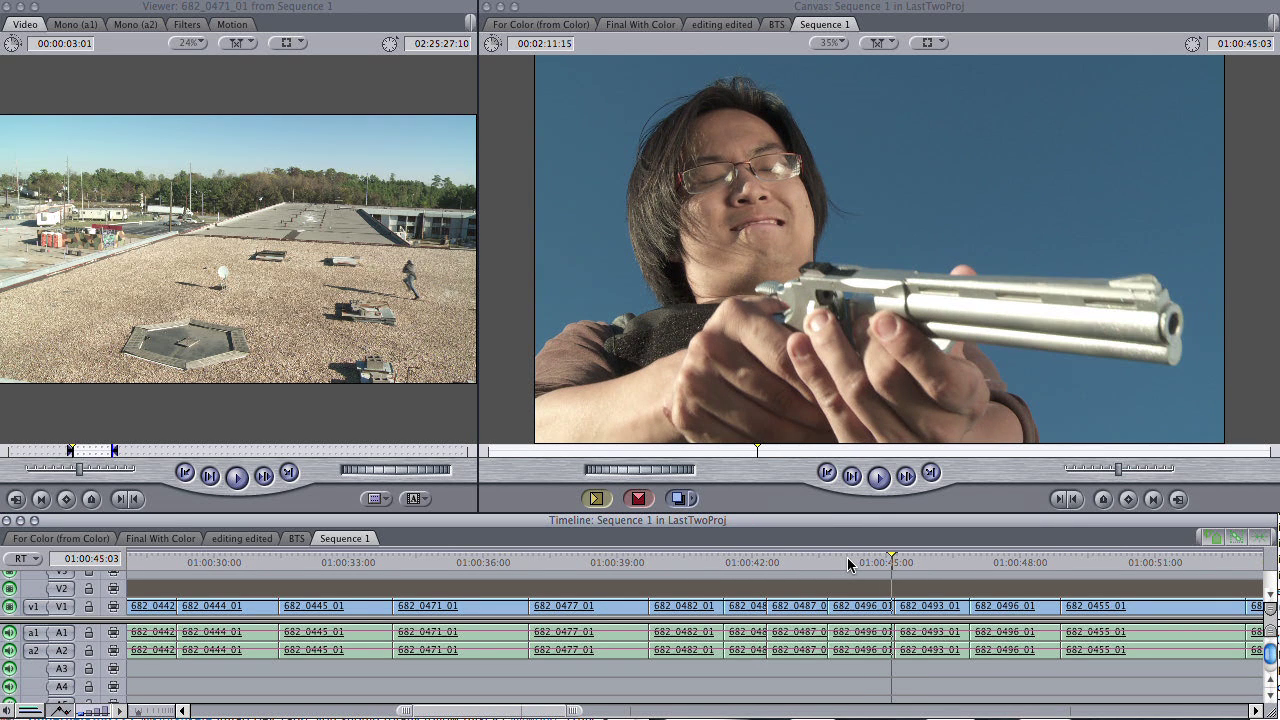
{"action": "key", "text": "Right"}
{"action": "key", "text": "Right"}
{"action": "key", "text": "Right"}
{"action": "key", "text": "Right"}
{"action": "key", "text": "Right"}
{"action": "key", "text": "Right"}
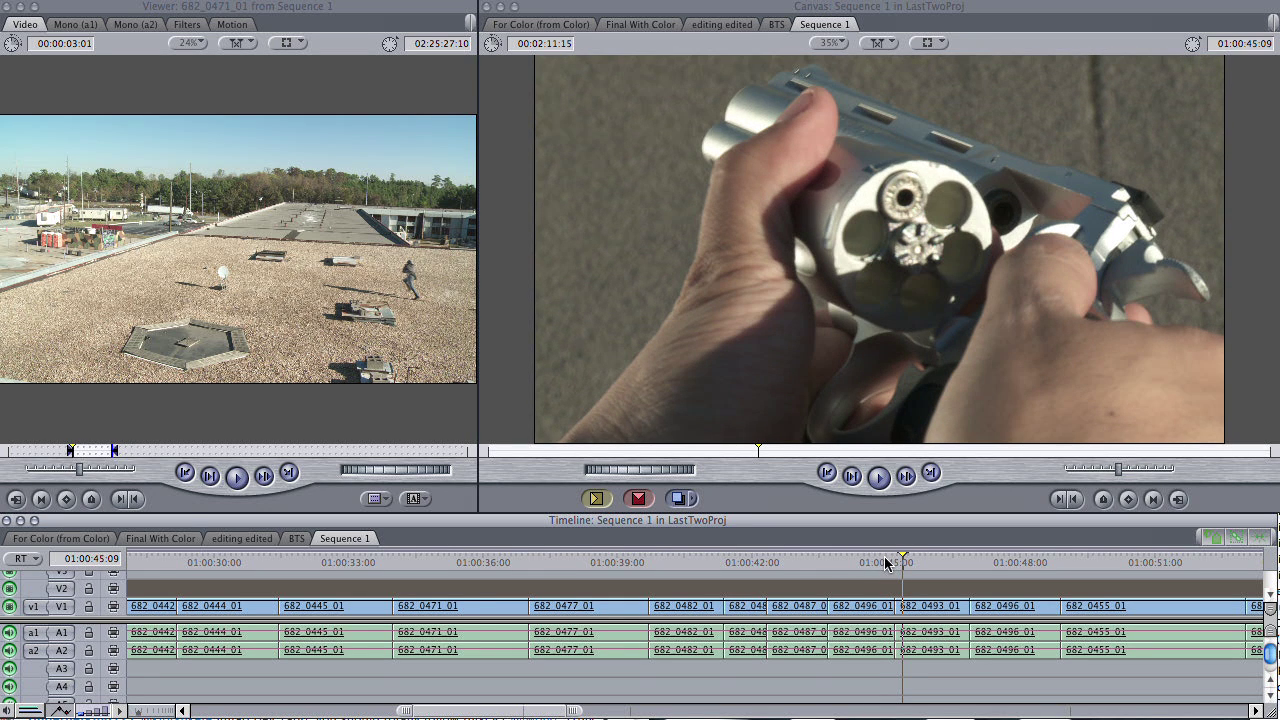
Scrub past the remaining revolver shots into 682_0455_01 and play the running man shot through its end
{"action": "left_click_drag", "start_coordinate": [948, 565], "coordinate": [1047, 578]}
{"action": "key", "text": "space"}
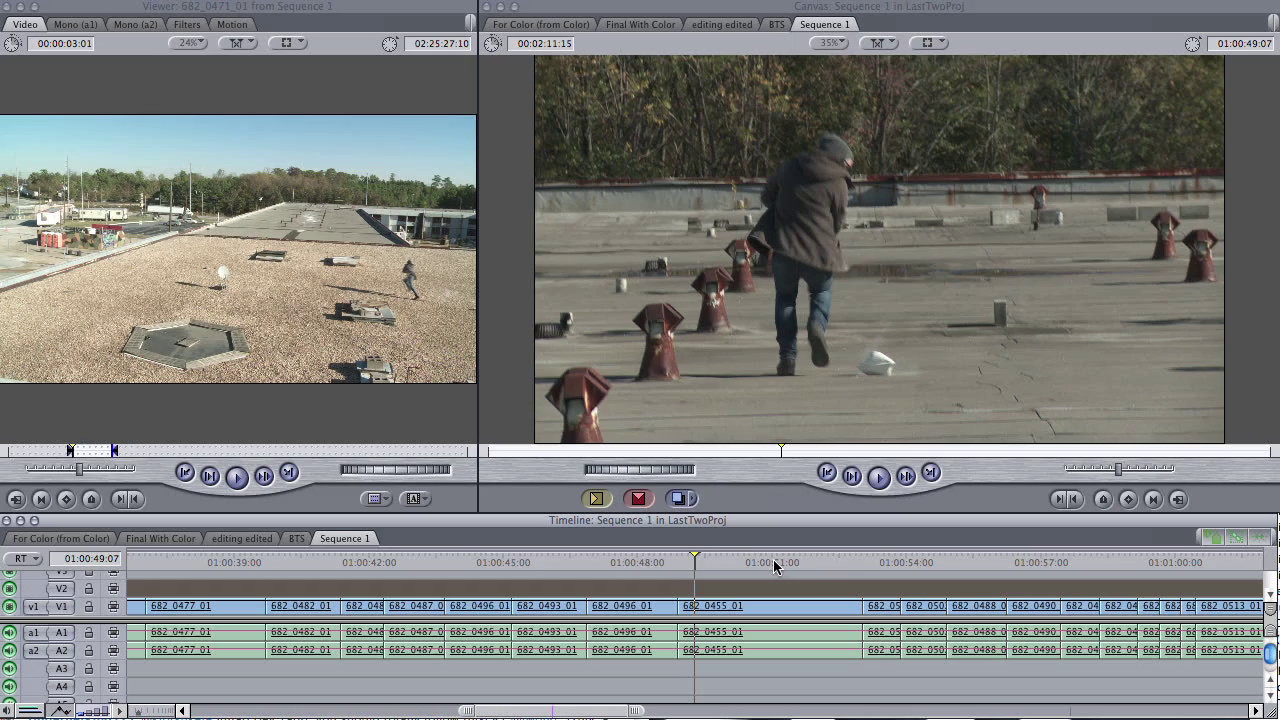
{"action": "key", "text": "space"}
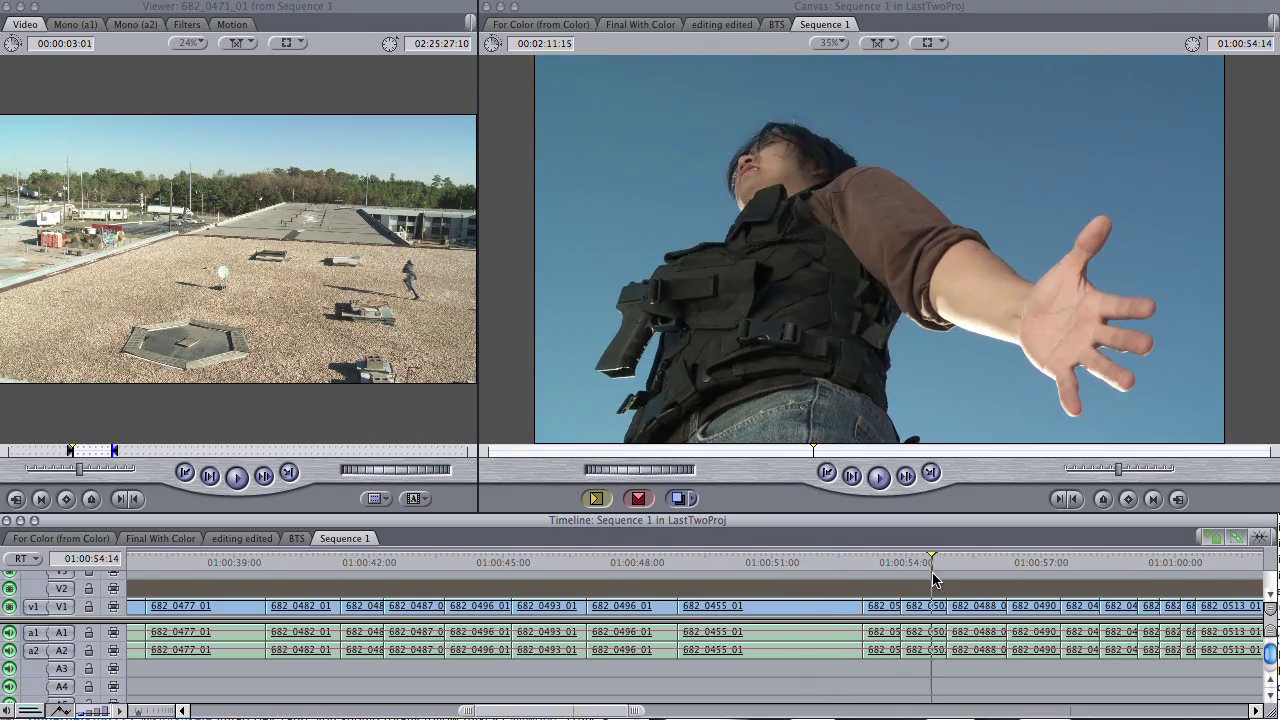
Replay the gun-drawing cuts after 682_0455_01, first from their start and again from 01:00:56:03 up to the gun-hand close-up
{"action": "left_click_drag", "start_coordinate": [948, 580], "coordinate": [876, 595]}
{"action": "key", "text": "space"}
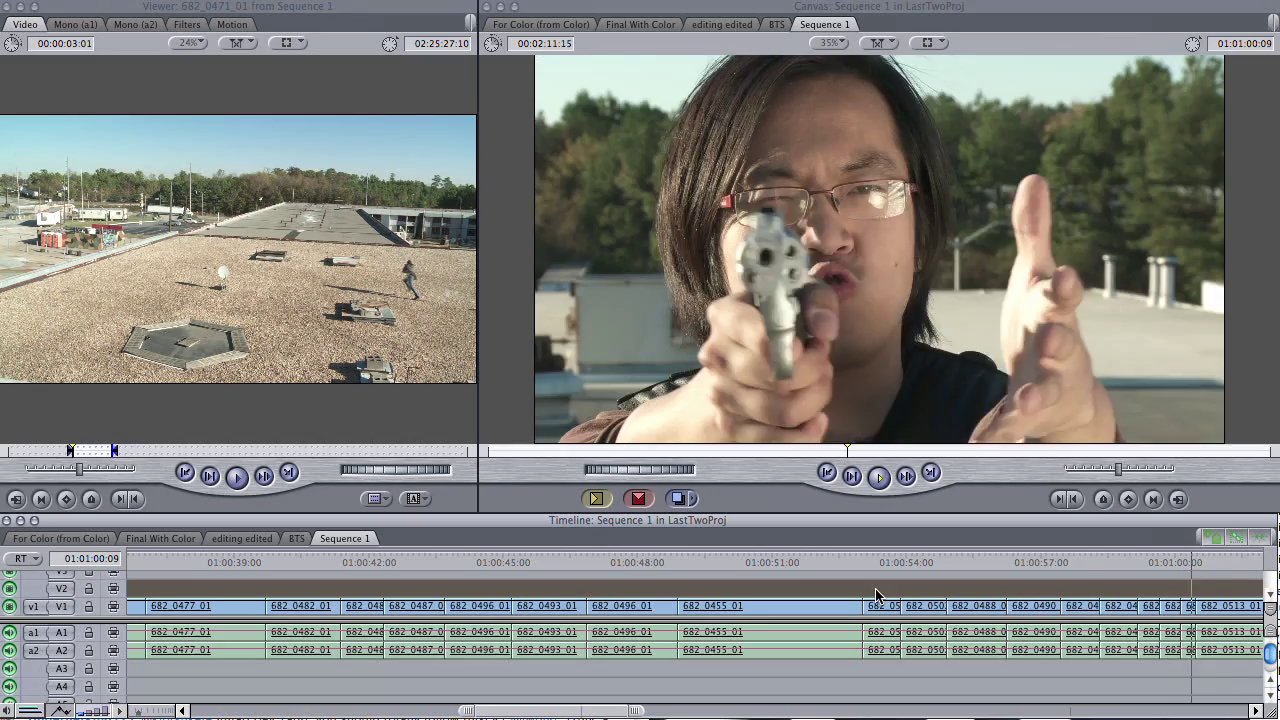
{"action": "left_click_drag", "start_coordinate": [1080, 568], "coordinate": [1003, 578]}
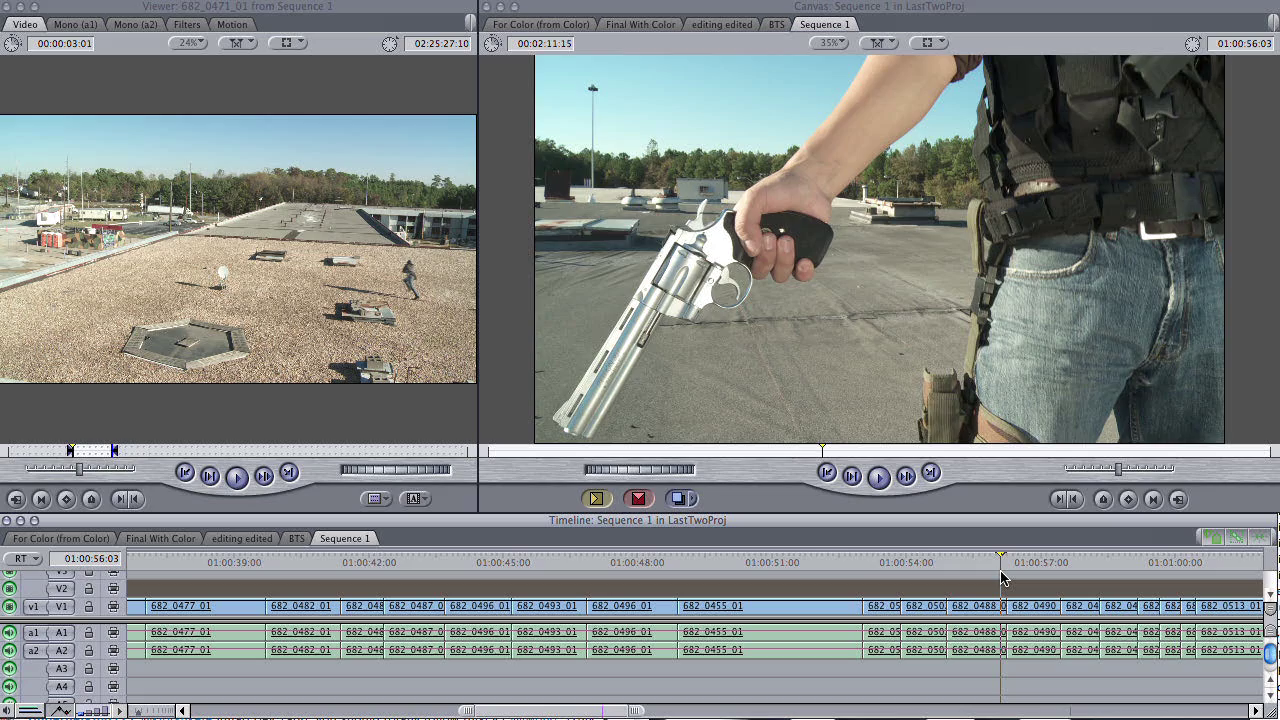
{"action": "key", "text": "space"}
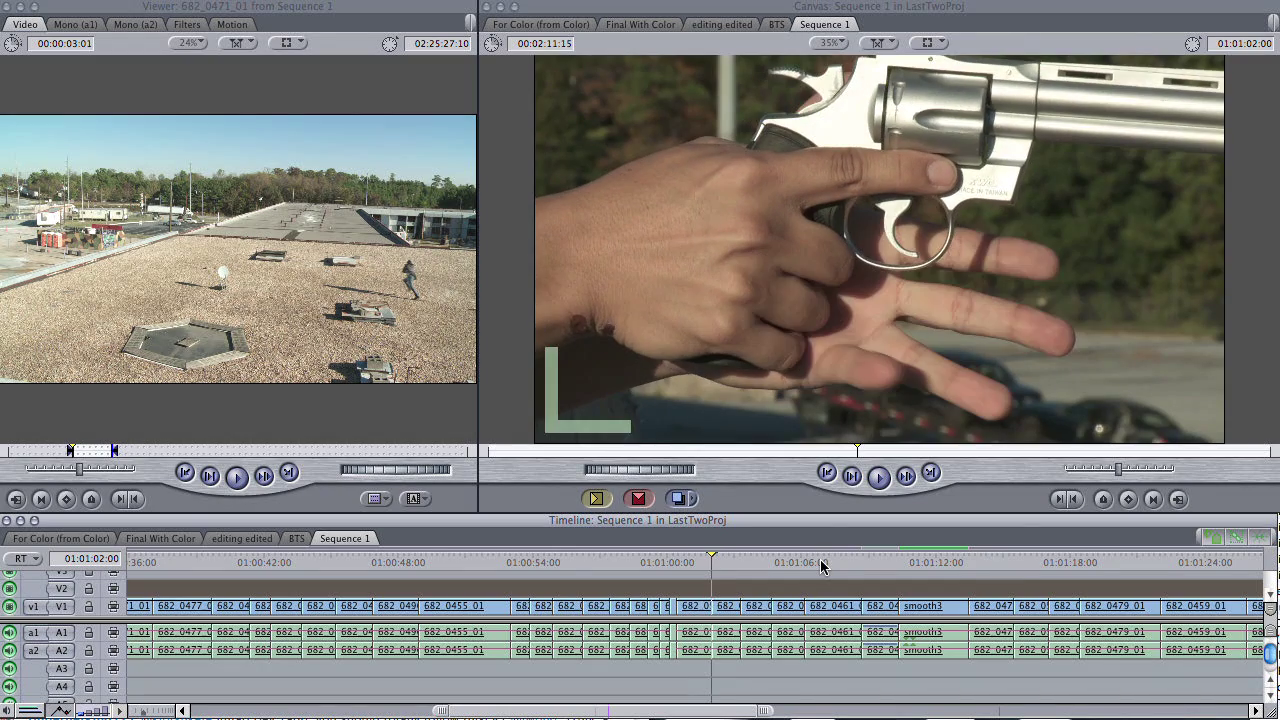
Back up to 01:01:01:14 and step across the cut to 01:01:02:01 to examine the hands joining on the gun
{"action": "key", "text": "j"}
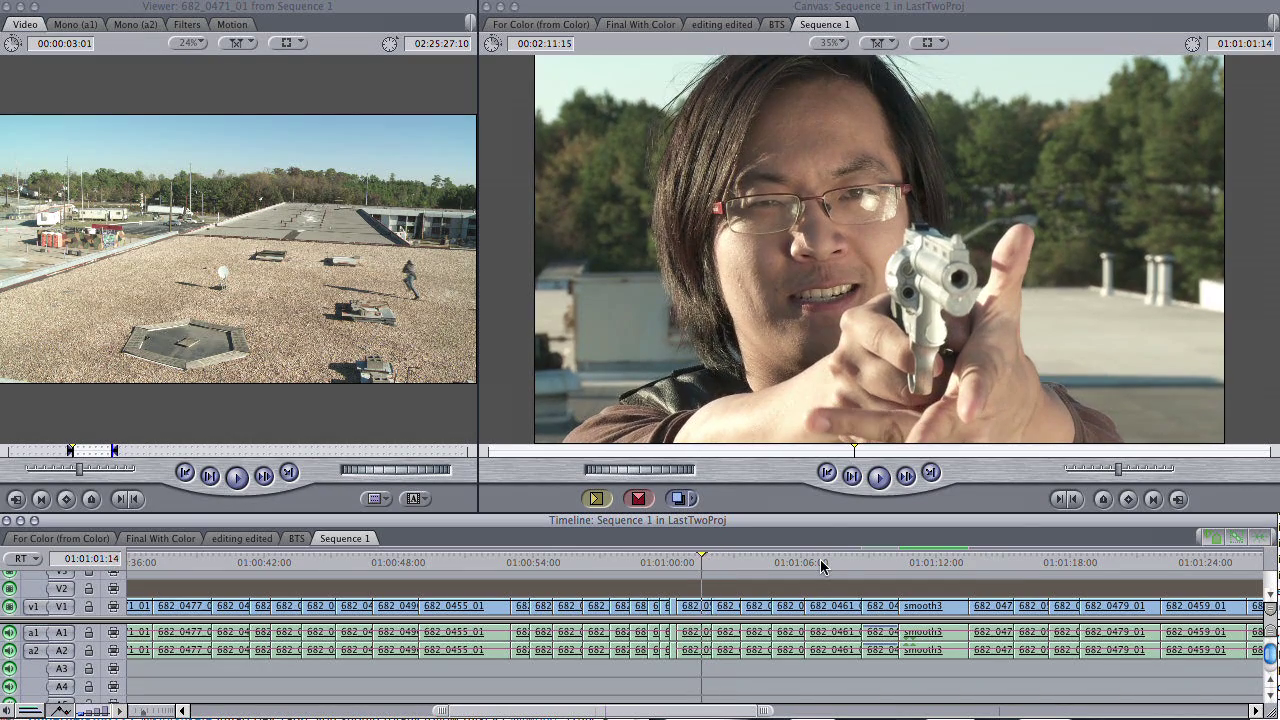
{"action": "key", "text": "Right"}
{"action": "key", "text": "Right"}
{"action": "key", "text": "Right"}
{"action": "key", "text": "Right"}
{"action": "key", "text": "Right"}
{"action": "key", "text": "Right"}
{"action": "key", "text": "Right"}
{"action": "key", "text": "Right"}
{"action": "key", "text": "Right"}
{"action": "key", "text": "Right"}
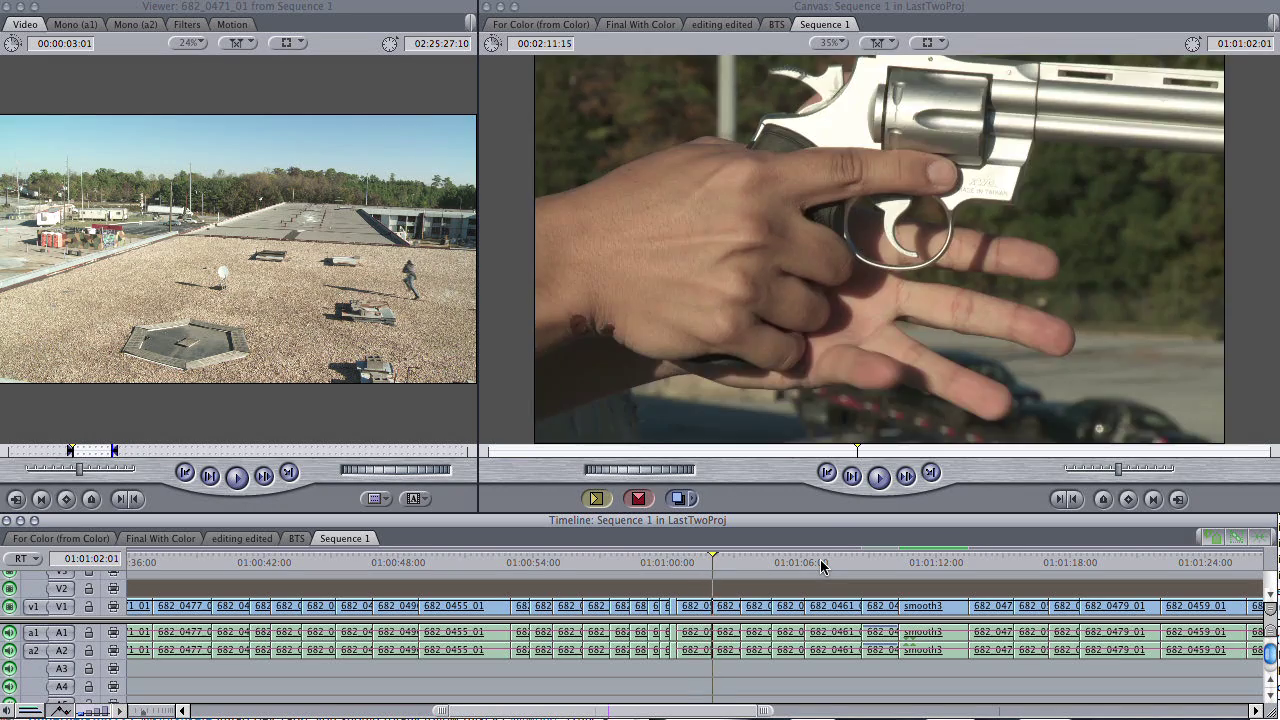
Step back to 01:01:01:22 and forward to the gun-hand close-up's first frame at 01:01:02:00
{"action": "key", "text": "Left"}
{"action": "key", "text": "Left"}
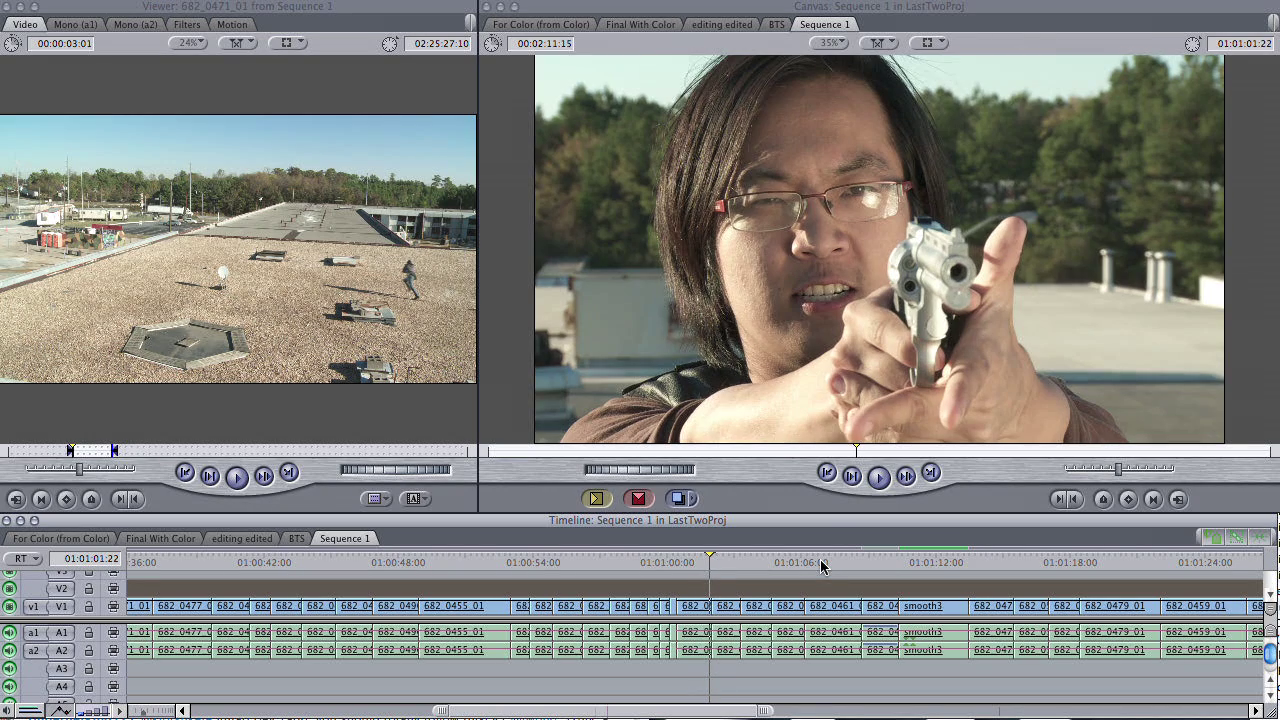
{"action": "key", "text": "Right"}
{"action": "key", "text": "Right"}
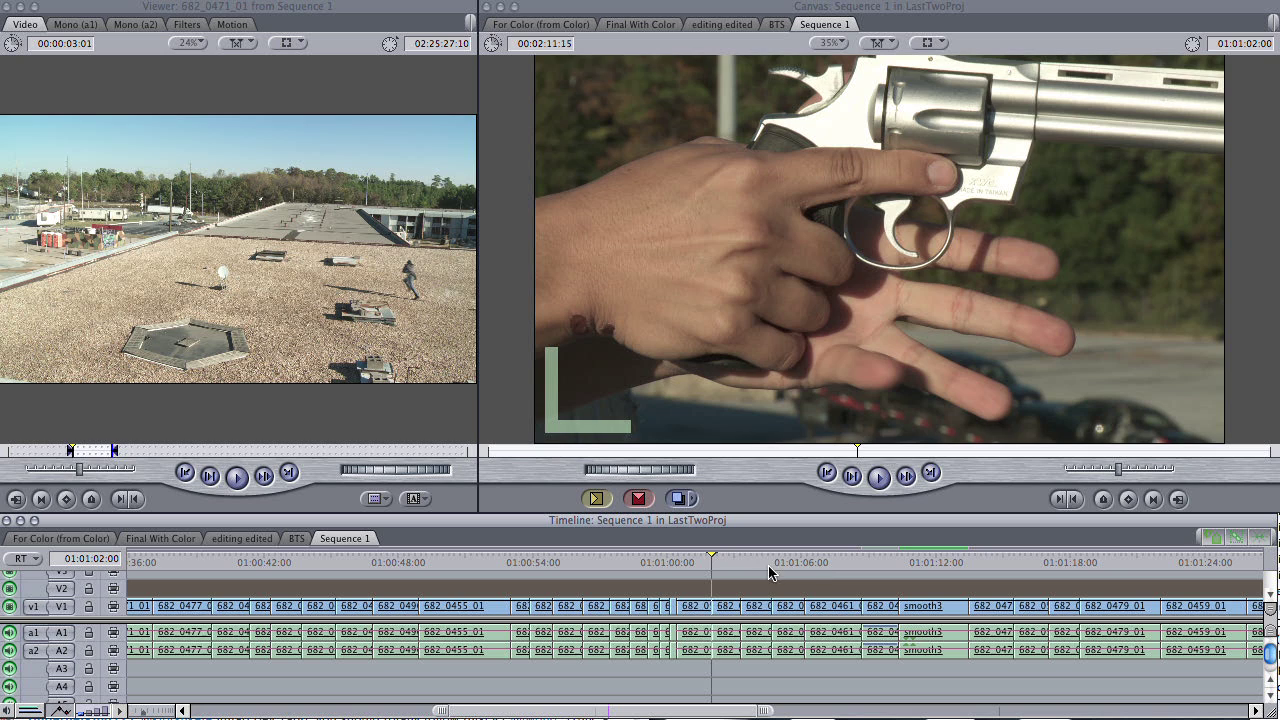
Replay the aiming shot from about 01:01:00:00, pausing at 01:01:01:10 and 01:01:01:17 to examine the hand movement
{"action": "left_click", "coordinate": [657, 562]}
{"action": "key", "text": "l"}
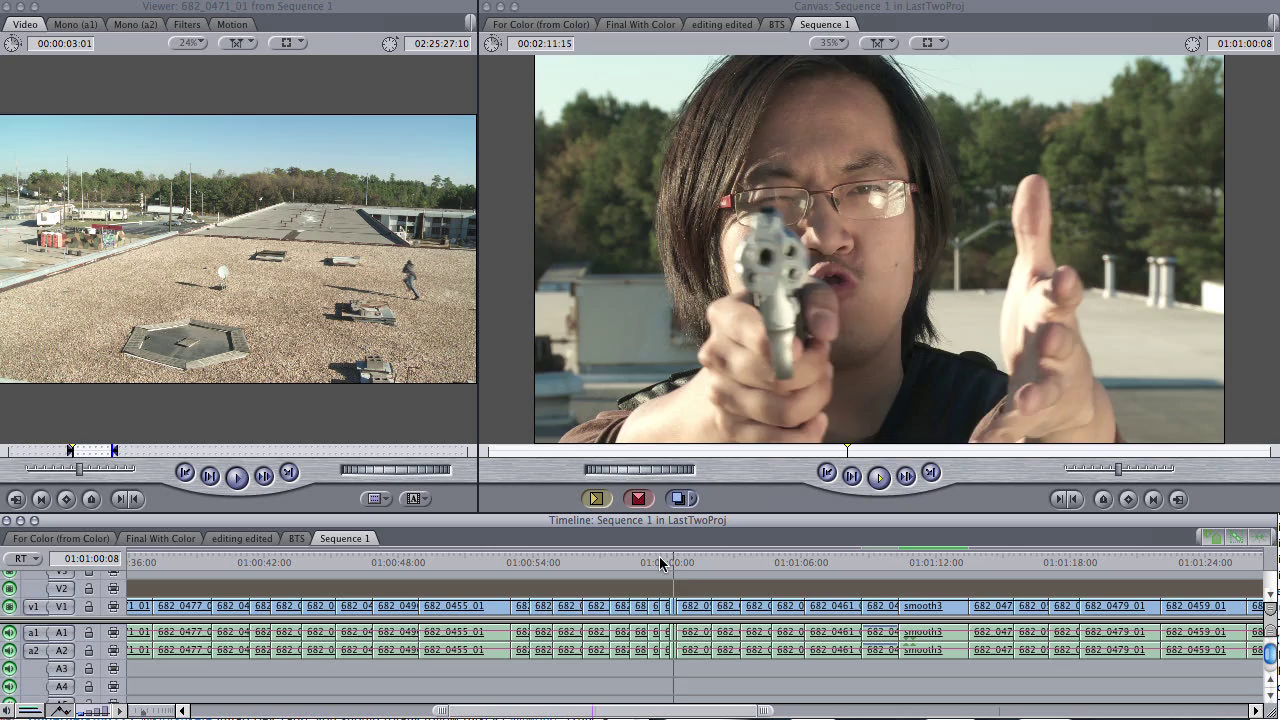
{"action": "key", "text": "k"}
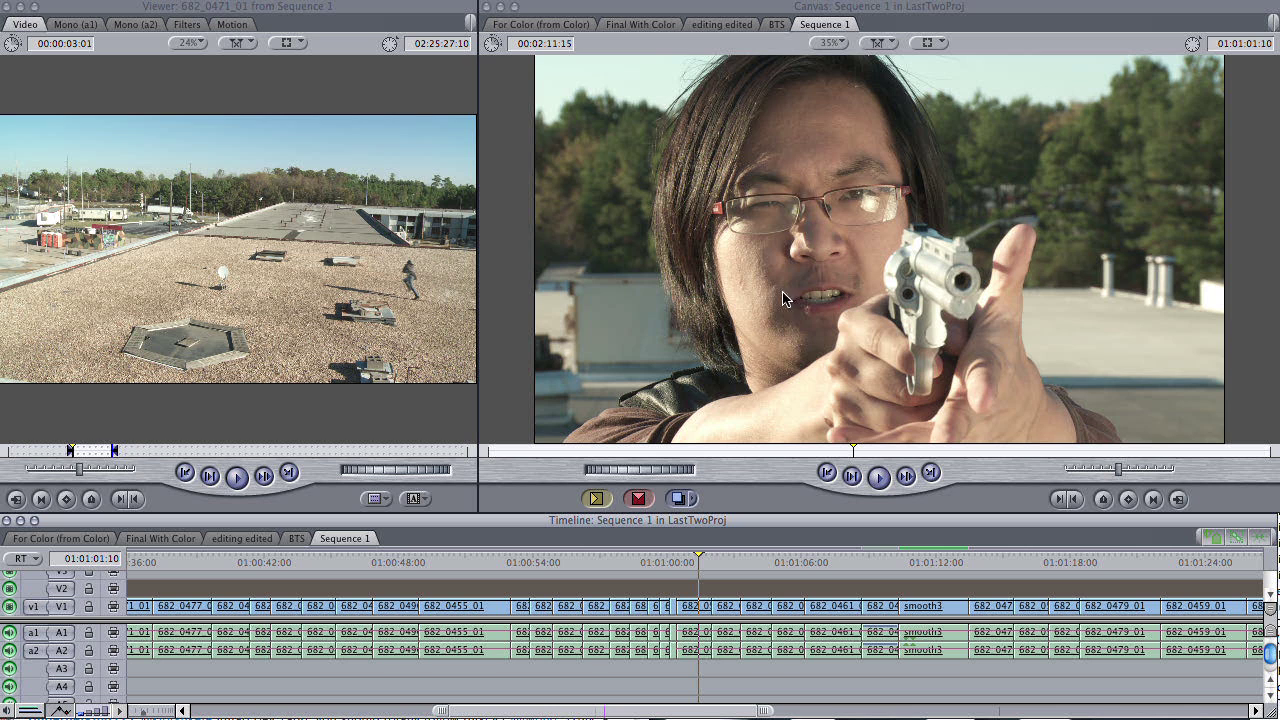
{"action": "key", "text": "l"}
{"action": "key", "text": "k"}
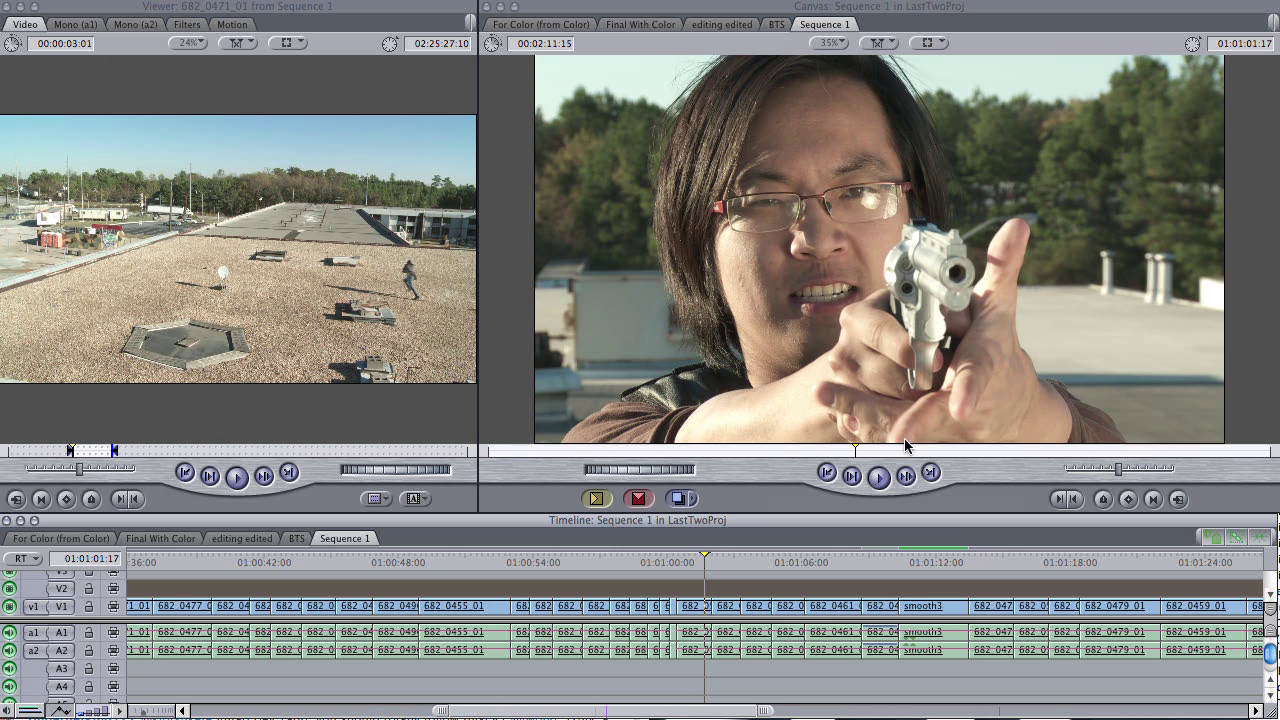
Replay the cut from the aiming shot into the gun-hand close-up
{"action": "left_click", "coordinate": [686, 551]}
{"action": "key", "text": "space"}
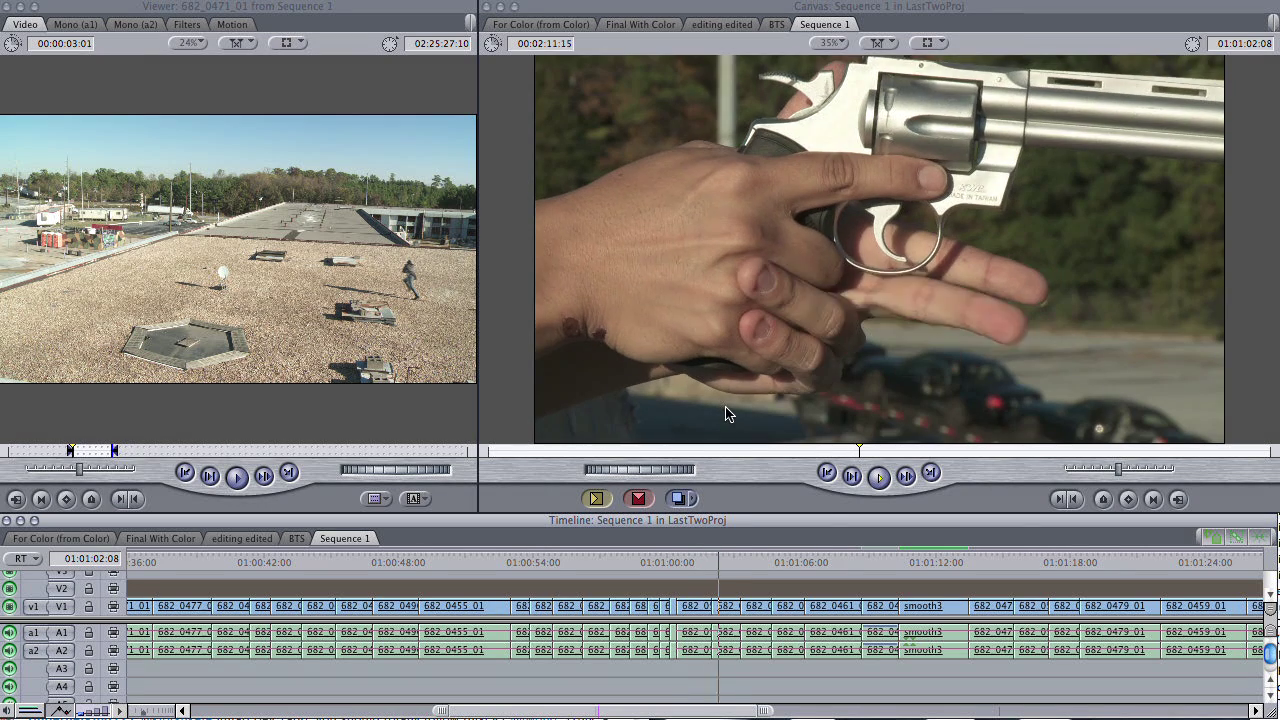
{"action": "key", "text": "space"}
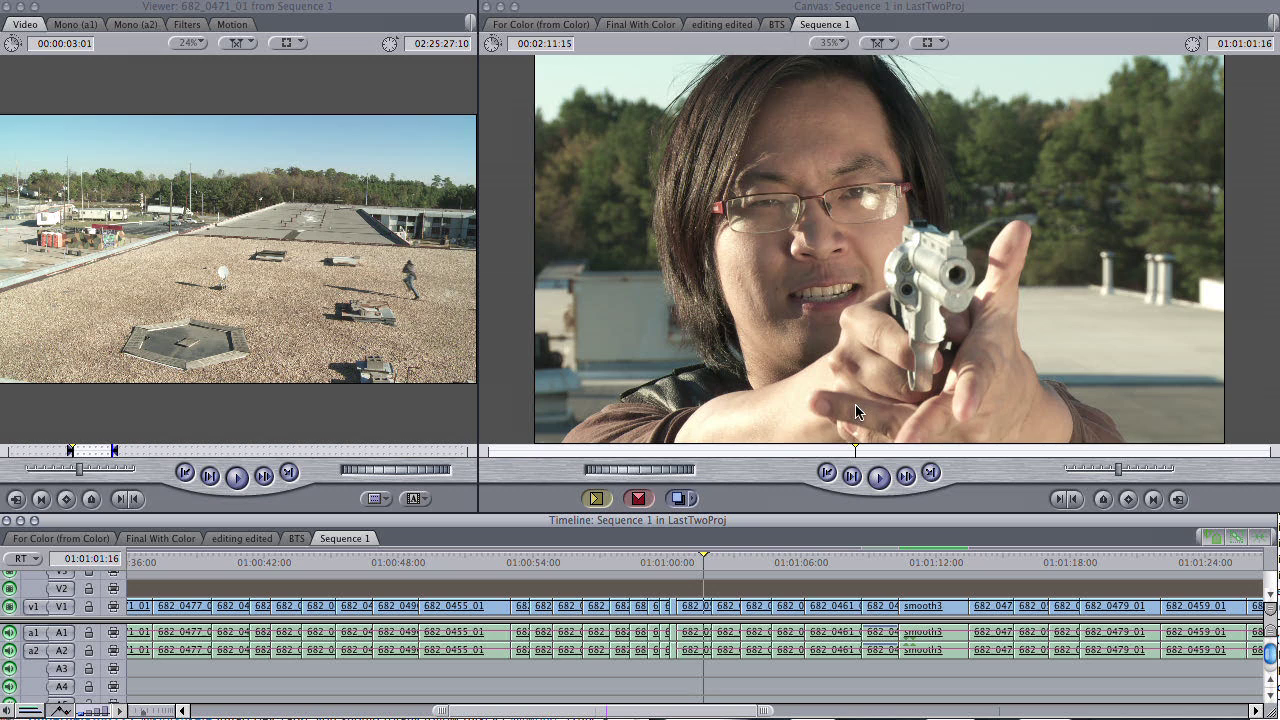
Play on from 01:01:01:16 through the eye close-up and stop in 682_0461_01 at 01:01:06:21
{"action": "key", "text": "space"}
{"action": "key", "text": "space"}
{"action": "key", "text": "space"}
{"action": "key", "text": "space"}
{"action": "key", "text": "space"}
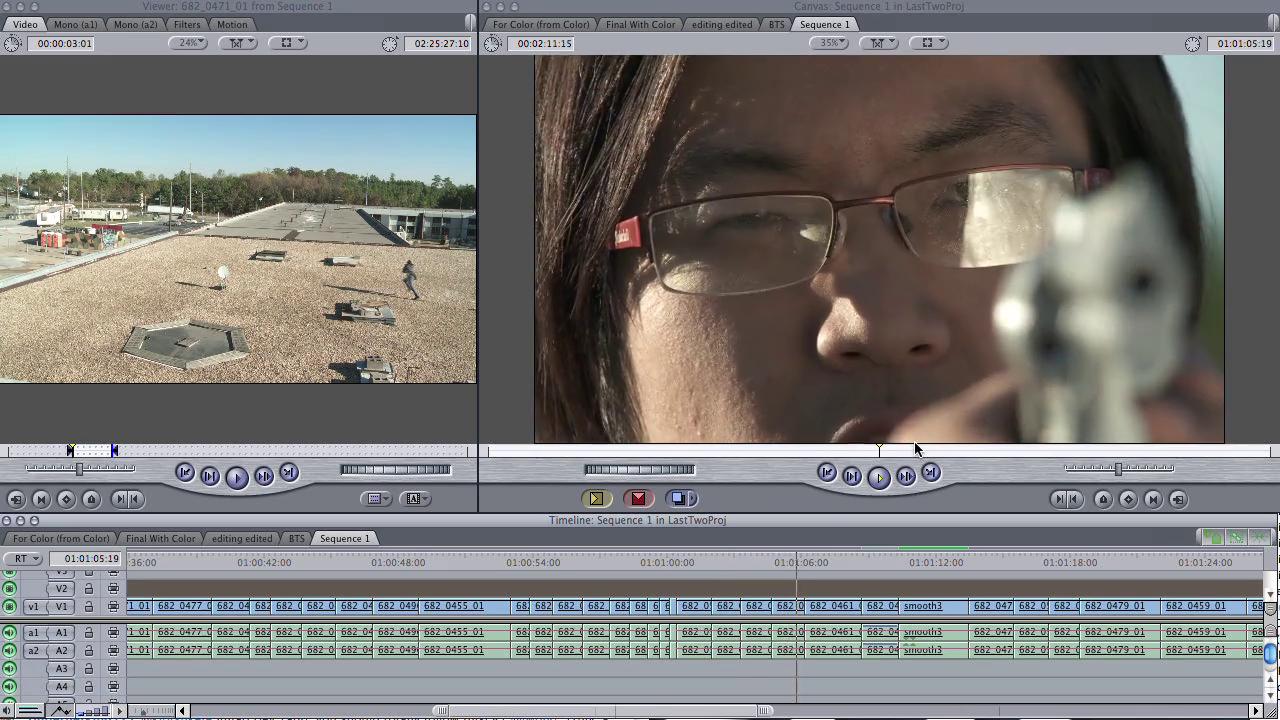
{"action": "key", "text": "space"}
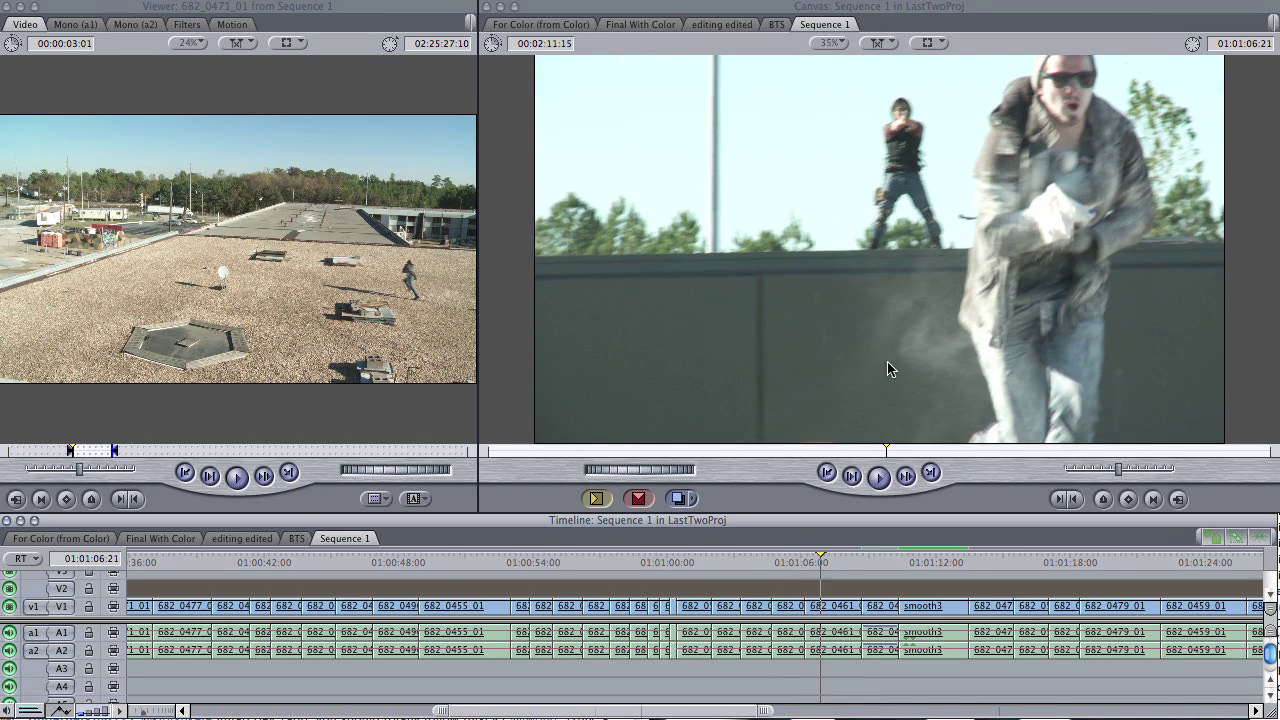
Skim the shooting section up to 01:01:14:06 and return to the first frame of 682_0461_01 at 01:01:06:04
{"action": "left_click", "coordinate": [796, 564]}
{"action": "left_click", "coordinate": [942, 564]}
{"action": "mouse_move", "coordinate": [1005, 565]}
{"action": "left_mouse_down"}
{"action": "mouse_move", "coordinate": [1020, 565]}
{"action": "mouse_move", "coordinate": [990, 565]}
{"action": "left_mouse_up"}
{"action": "left_click", "coordinate": [788, 554]}
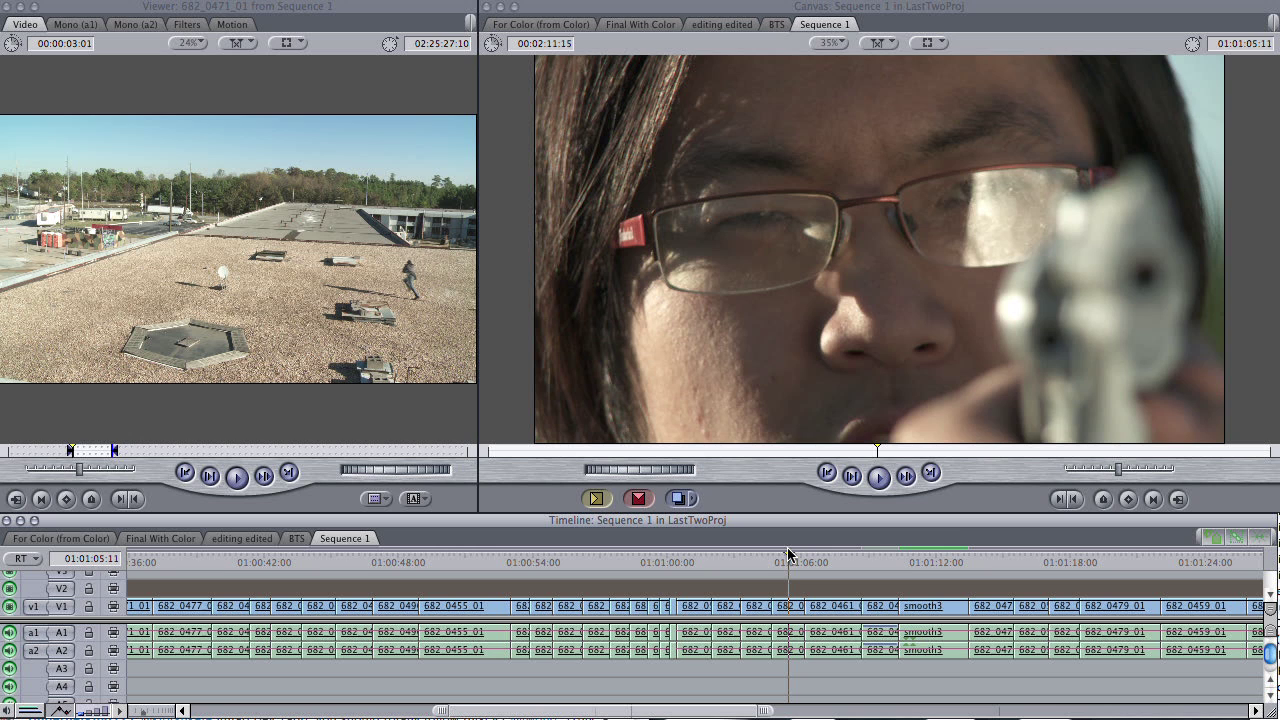
{"action": "left_click", "coordinate": [985, 556]}
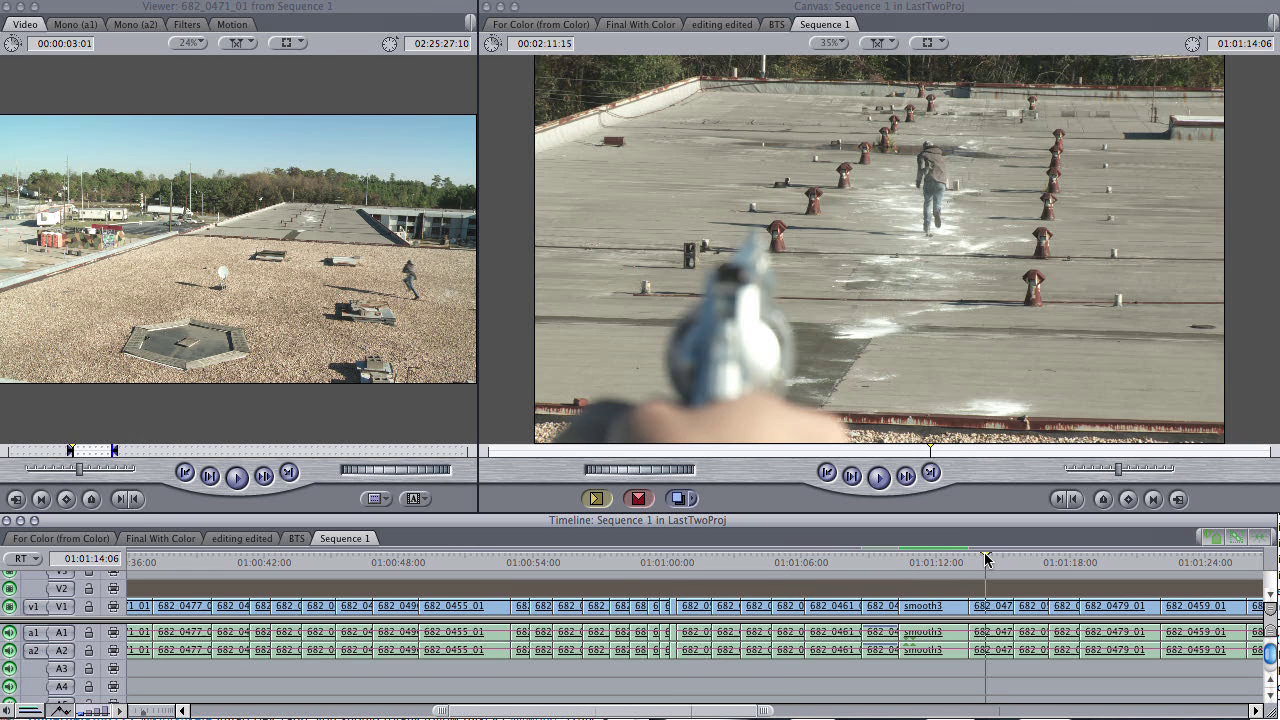
{"action": "left_click", "coordinate": [803, 556]}
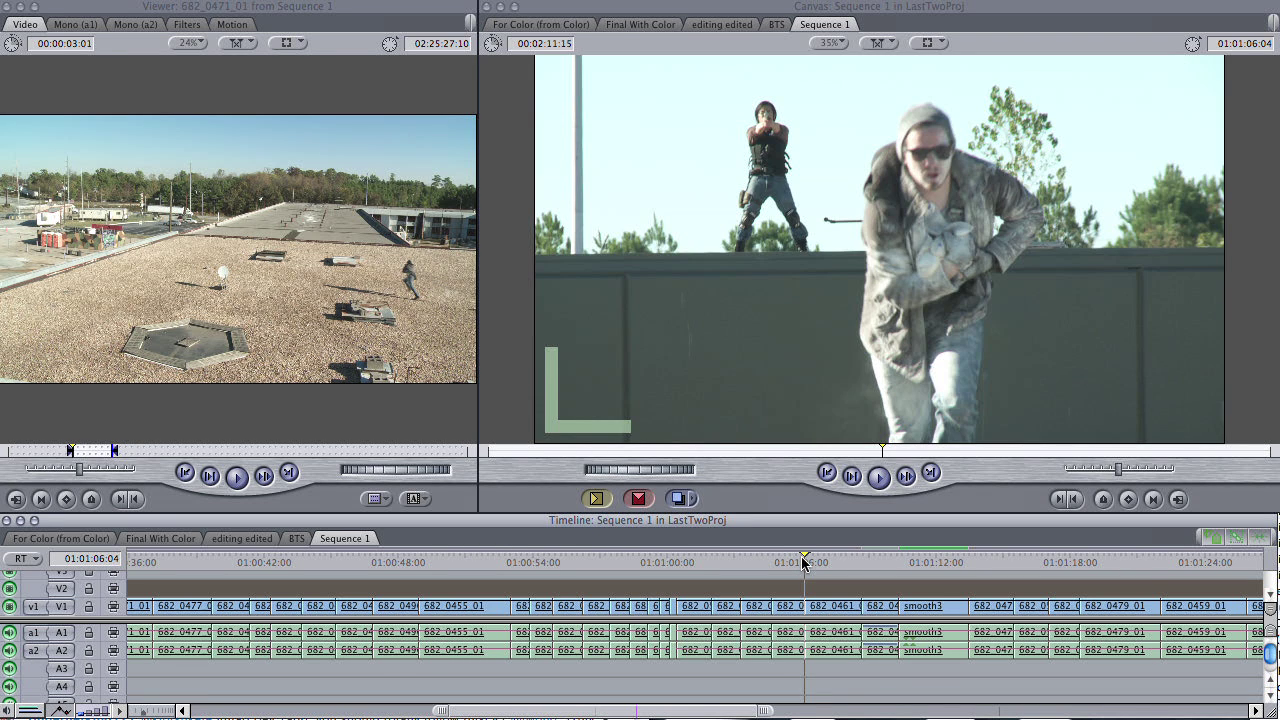
Play the shooting section from 682_0461_01 through smooth3 to 682_0479_01, pausing at 01:01:07:21, 01:01:10:17 and 01:01:14:00
{"action": "key", "text": "space"}
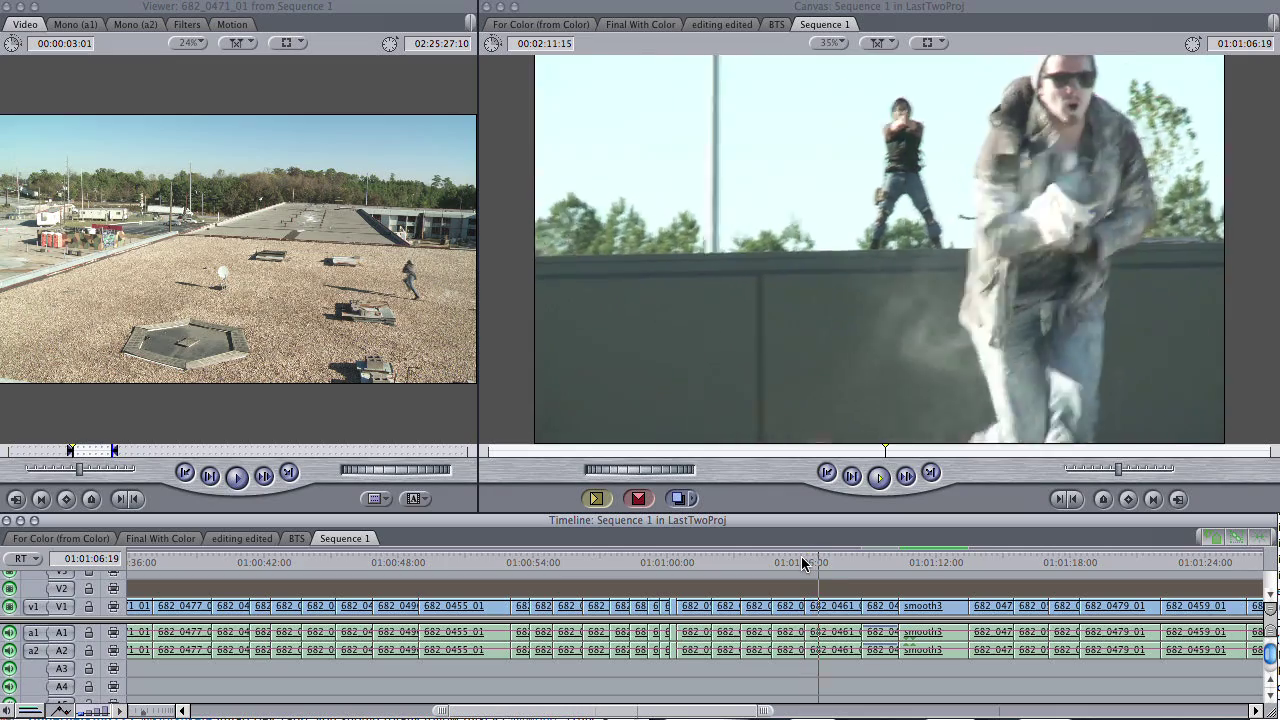
{"action": "key", "text": "space"}
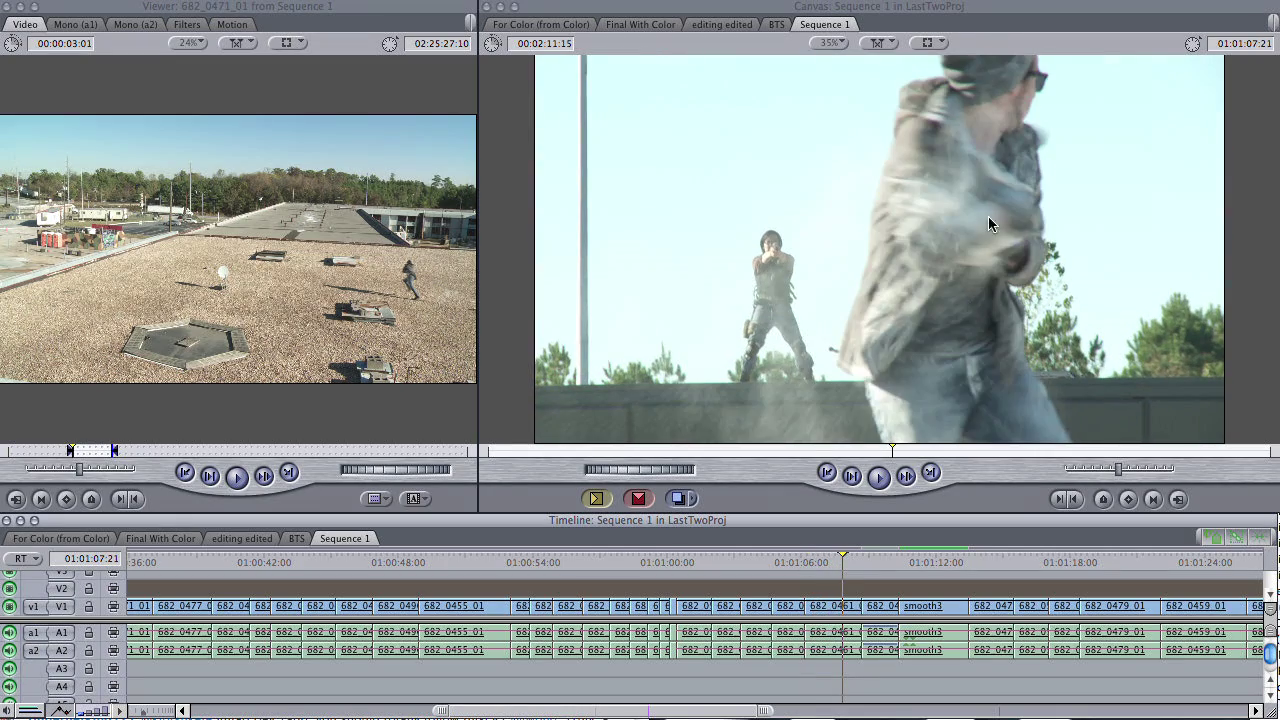
{"action": "key", "text": "space"}
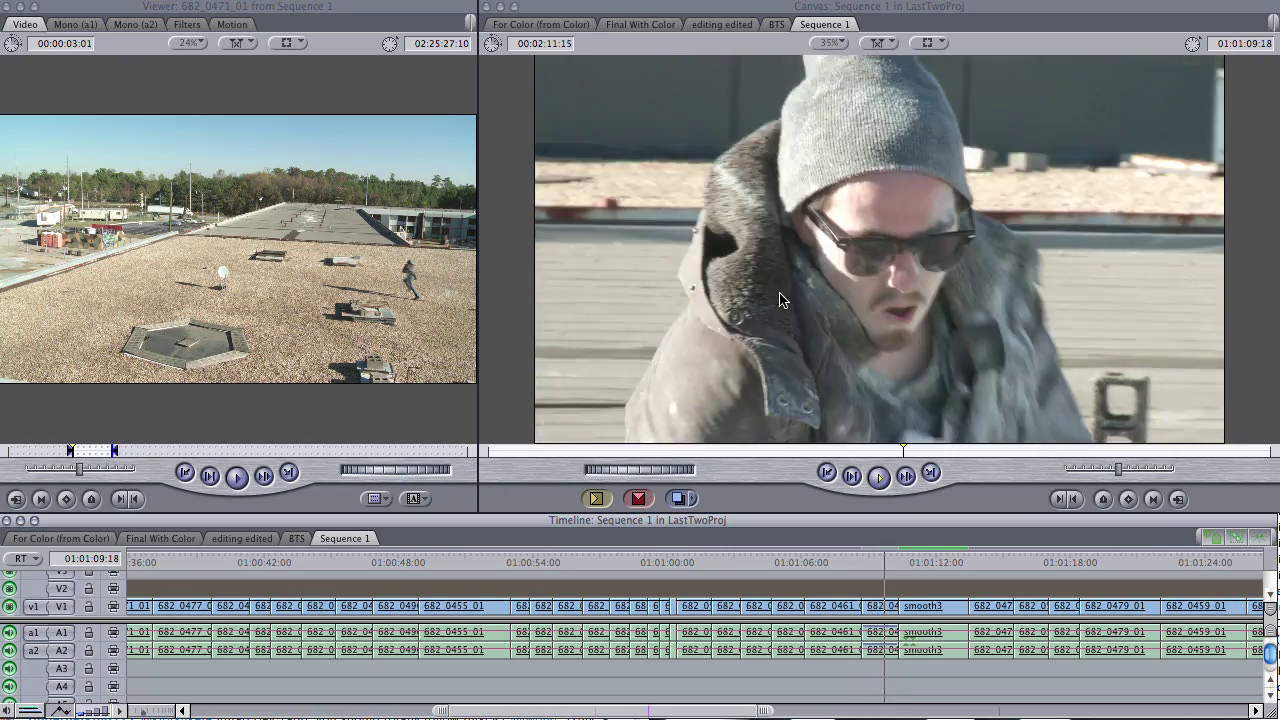
{"action": "key", "text": "space"}
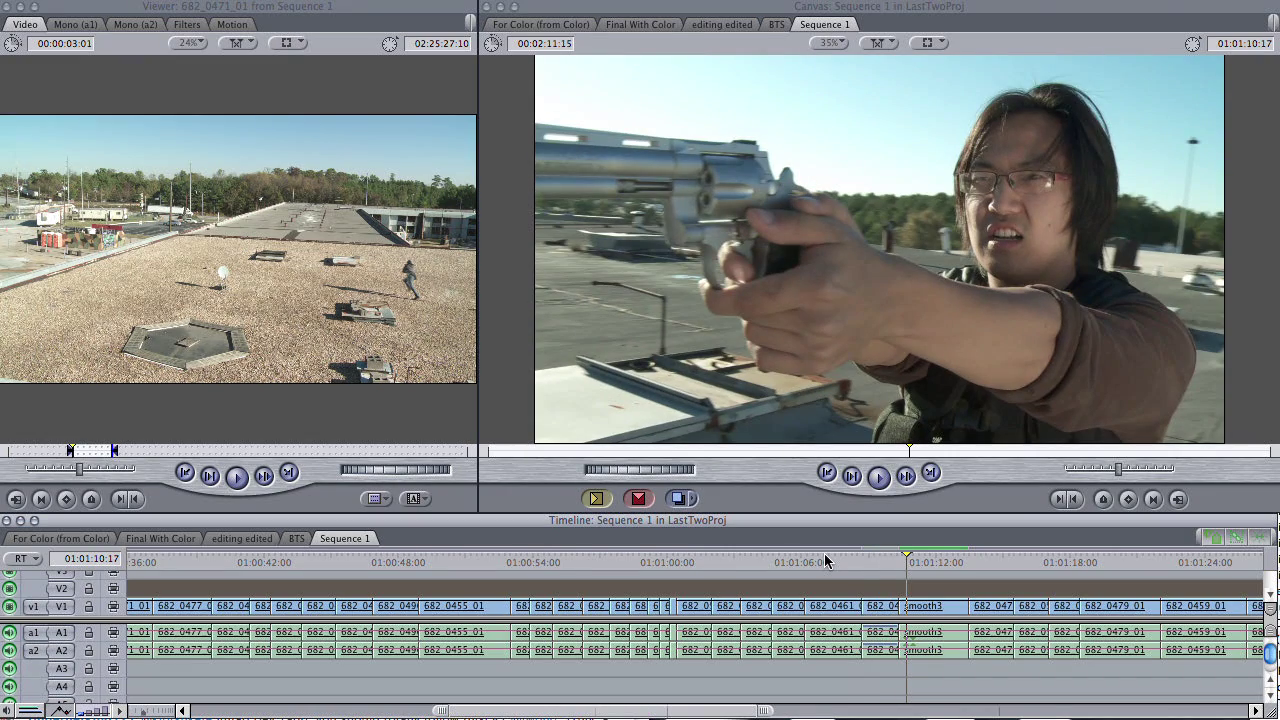
{"action": "key", "text": "space"}
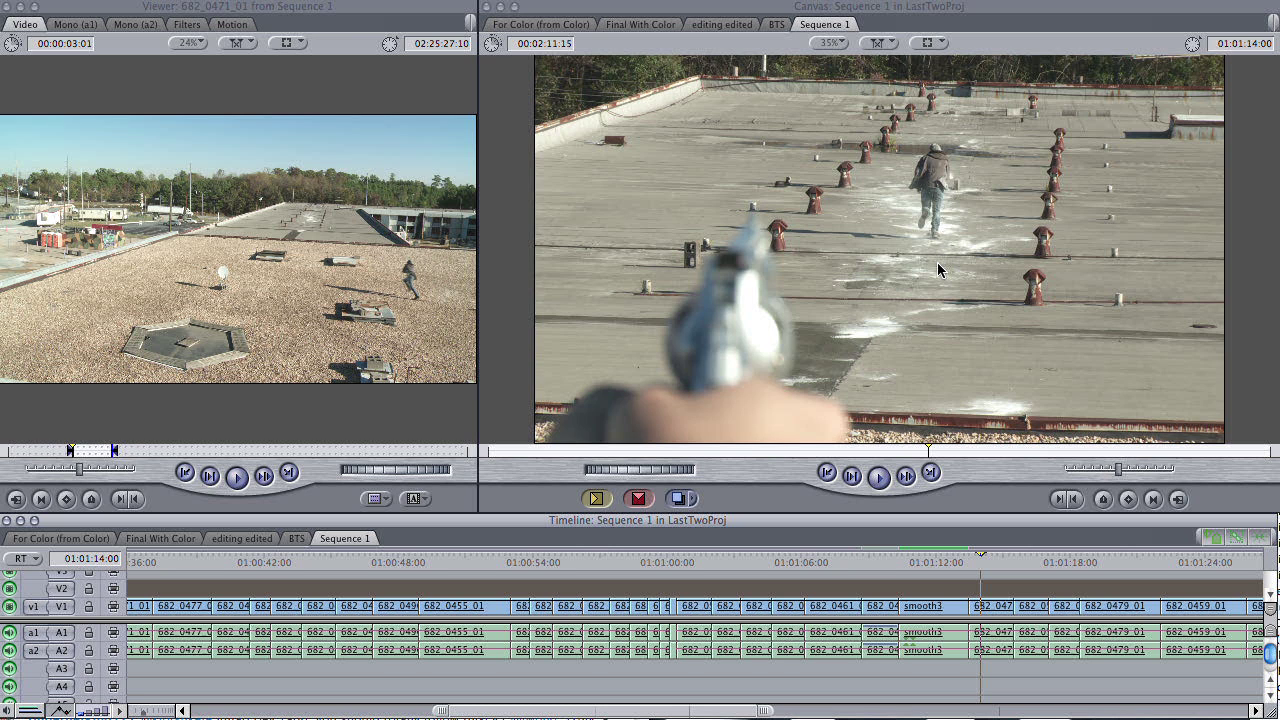
{"action": "key", "text": "space"}
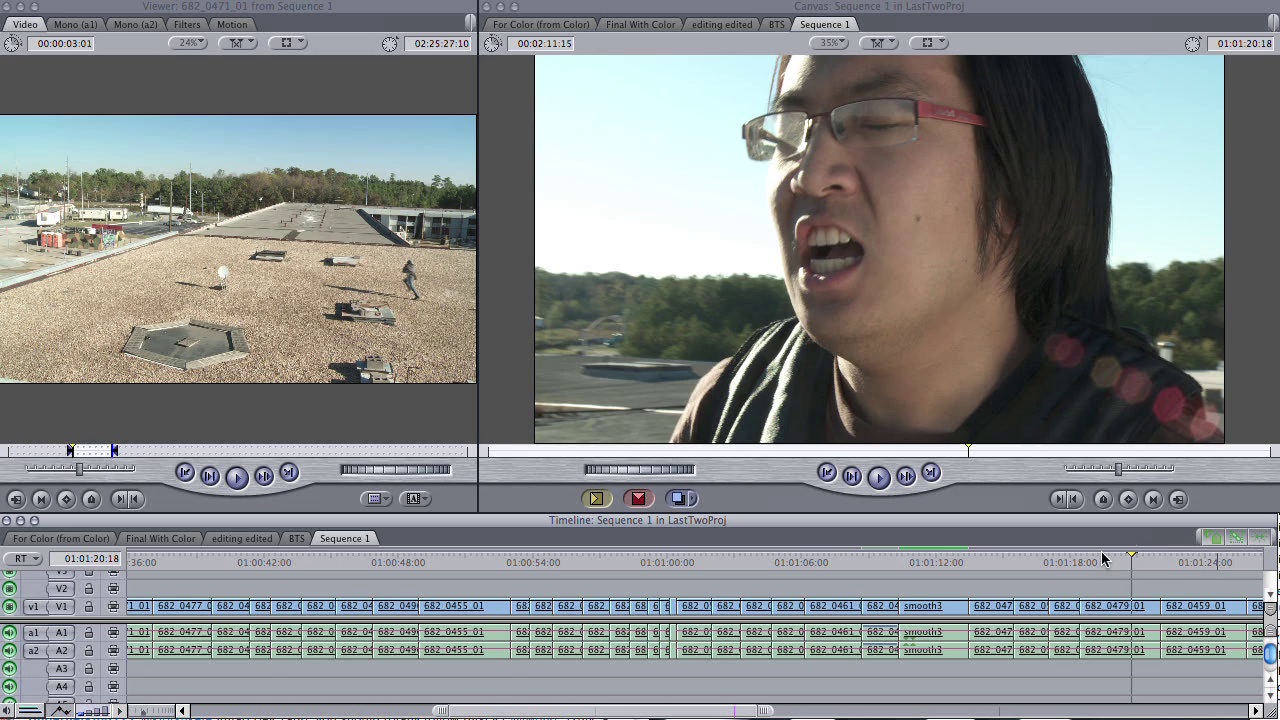
Scrub through the shouting close-up 682_0479_01 between 01:01:20:10 and 01:01:21:08 to examine the head turn
{"action": "left_click_drag", "start_coordinate": [1104, 558], "coordinate": [1124, 565]}
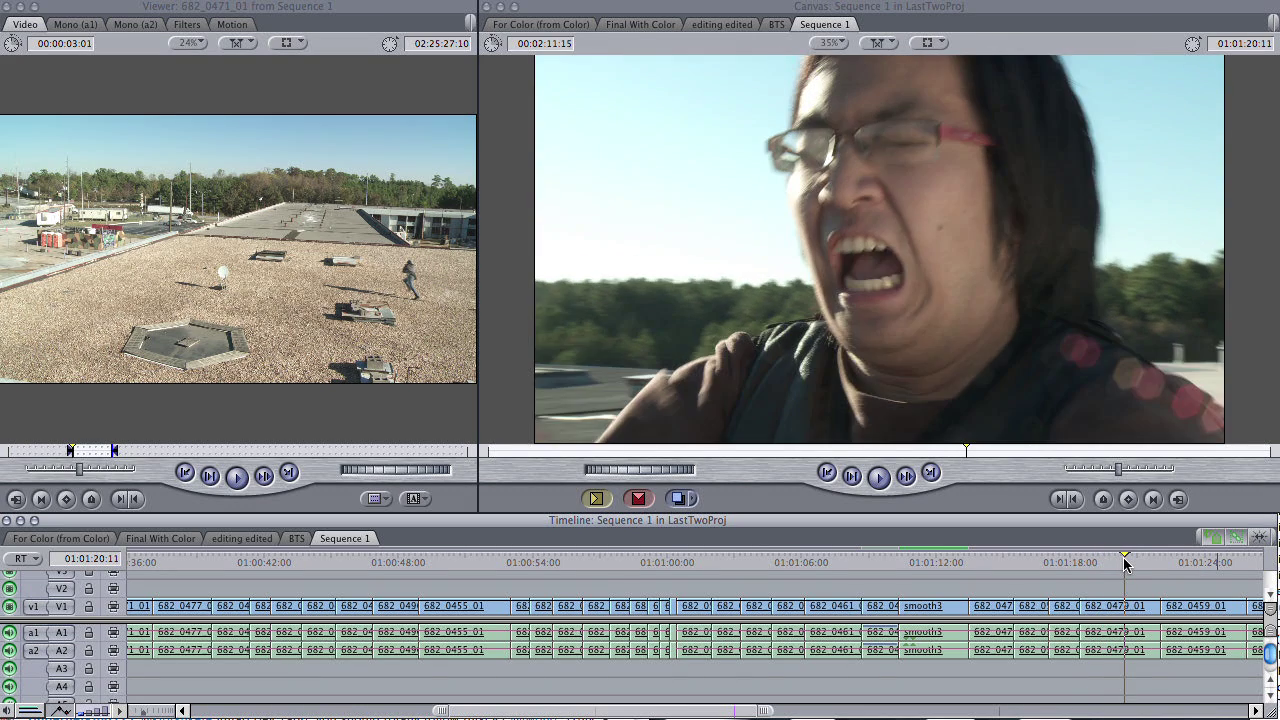
{"action": "key", "text": "Left"}
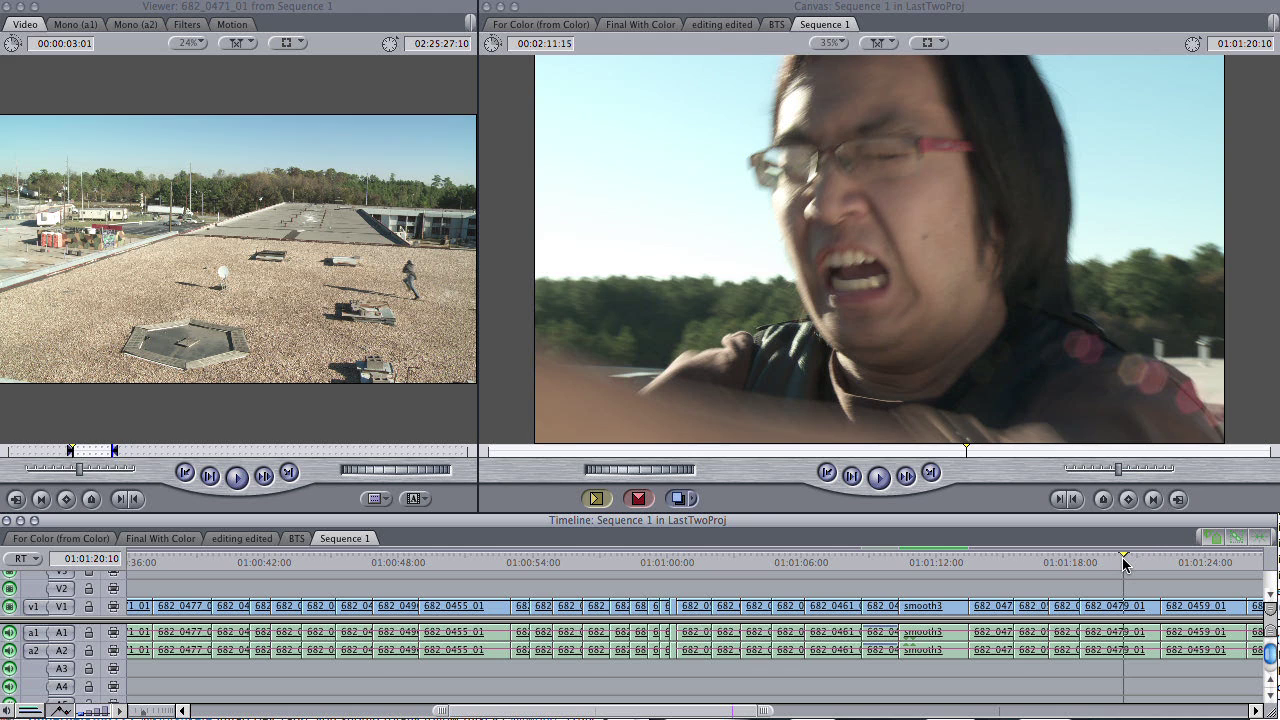
{"action": "mouse_move", "coordinate": [1124, 565]}
{"action": "left_mouse_down"}
{"action": "mouse_move", "coordinate": [1098, 559]}
{"action": "mouse_move", "coordinate": [1156, 561]}
{"action": "mouse_move", "coordinate": [852, 580]}
{"action": "mouse_move", "coordinate": [1147, 570]}
{"action": "left_mouse_up"}
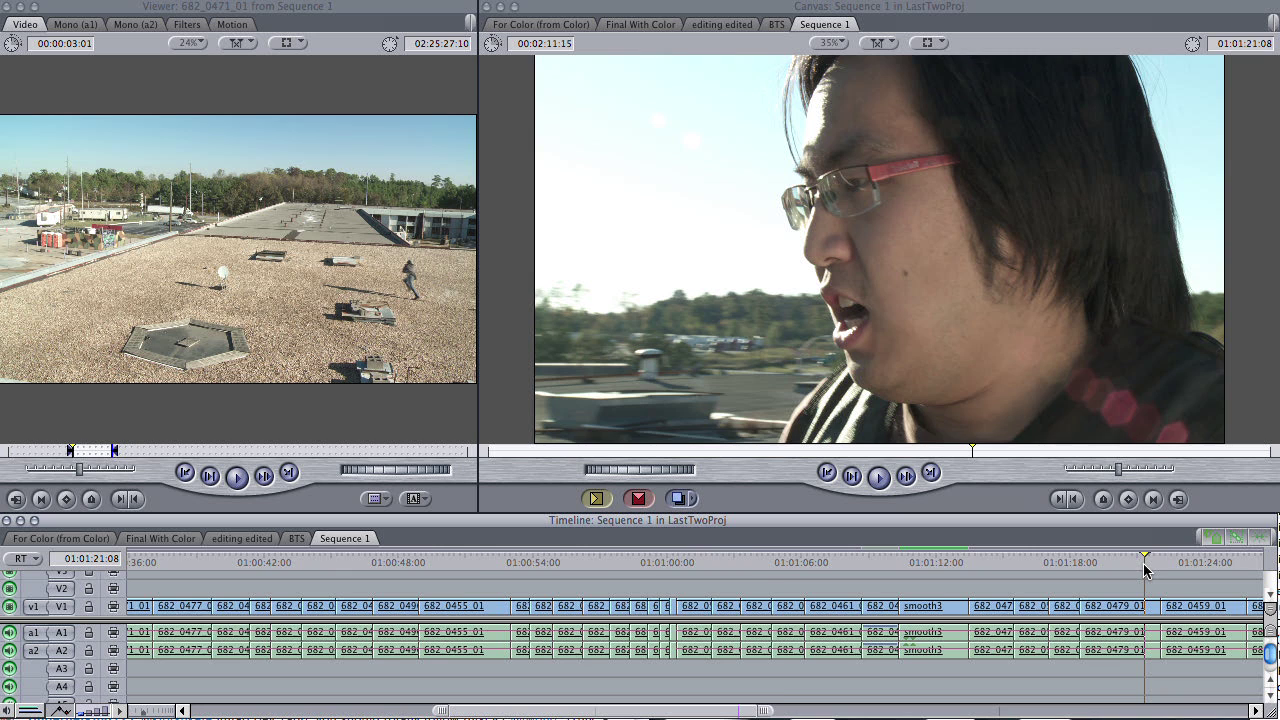
Review the end of the first 682_0479_01 shot at 01:01:21:03 and scrub onward to 01:01:30:17
{"action": "key", "text": "super+minus"}
{"action": "key", "text": "super+equal"}
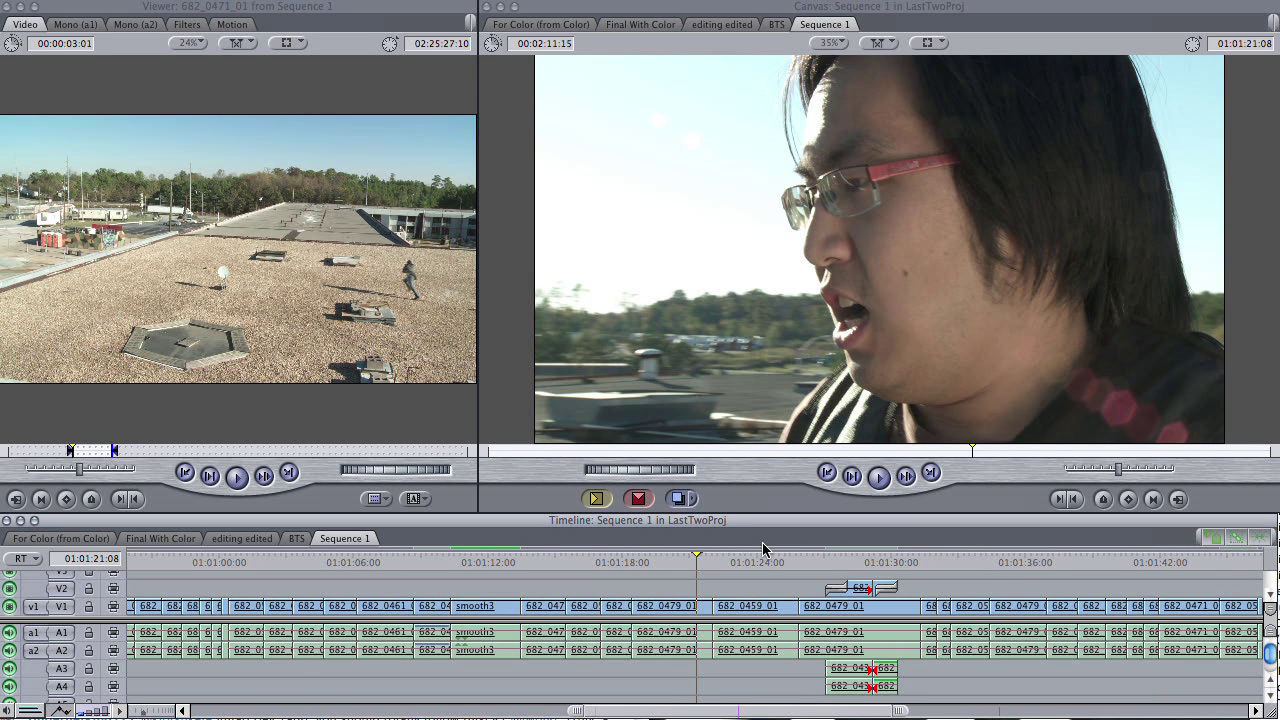
{"action": "mouse_move", "coordinate": [698, 565]}
{"action": "left_mouse_down"}
{"action": "mouse_move", "coordinate": [732, 563]}
{"action": "mouse_move", "coordinate": [692, 566]}
{"action": "left_mouse_up"}
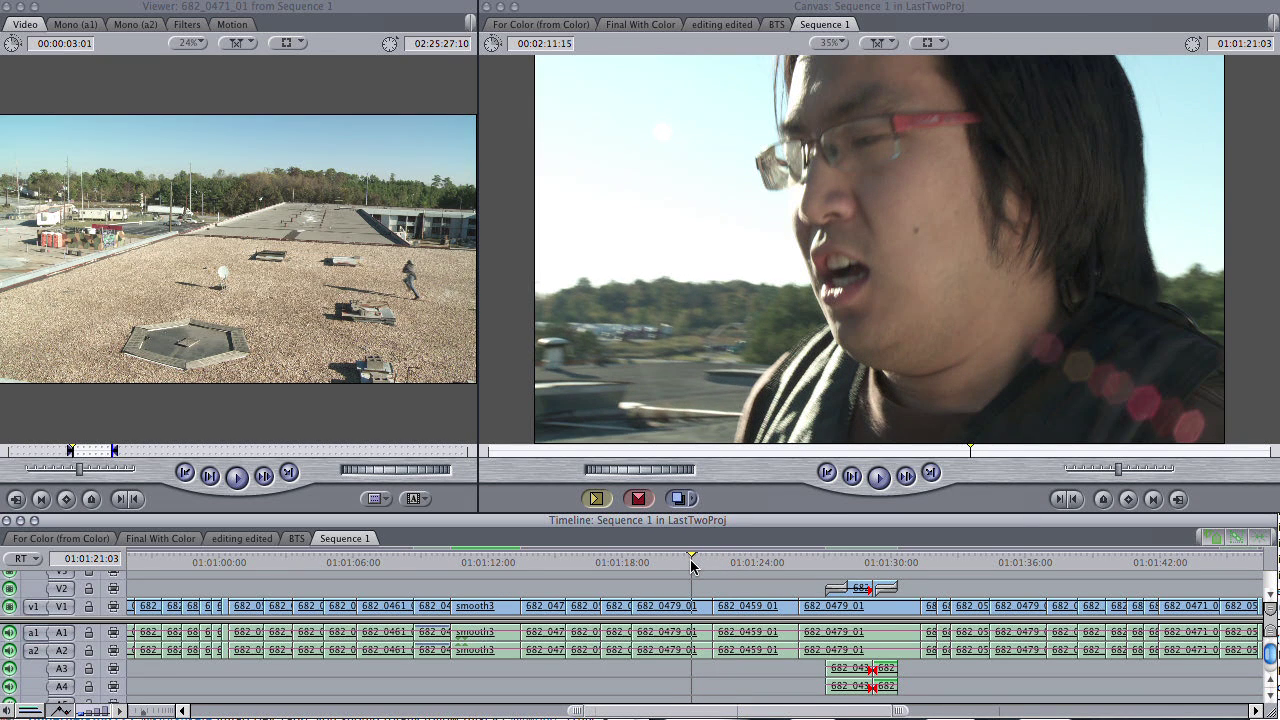
{"action": "left_click_drag", "start_coordinate": [692, 566], "coordinate": [845, 570]}
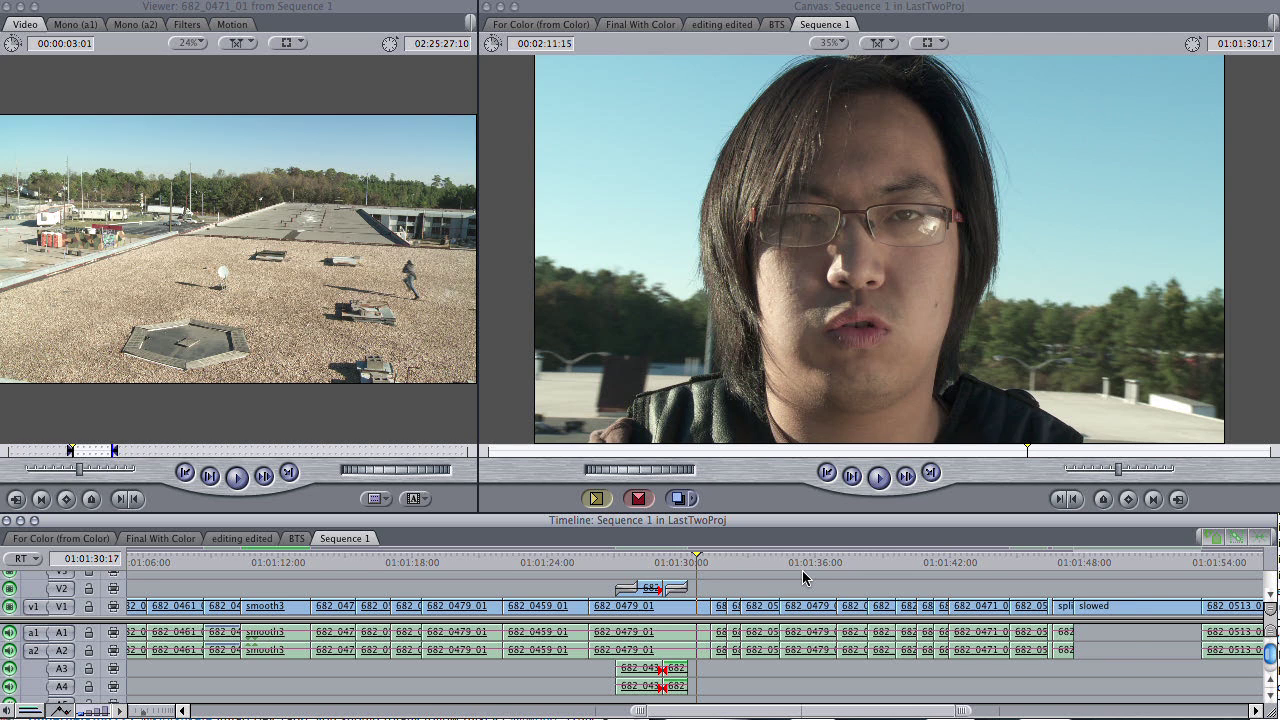
Examine the silhouette shot 682_0533_01 between 01:01:33:18 and 01:01:33:21 and scrub onward to the running shot at 01:01:37:04
{"action": "key", "text": "super+equal"}
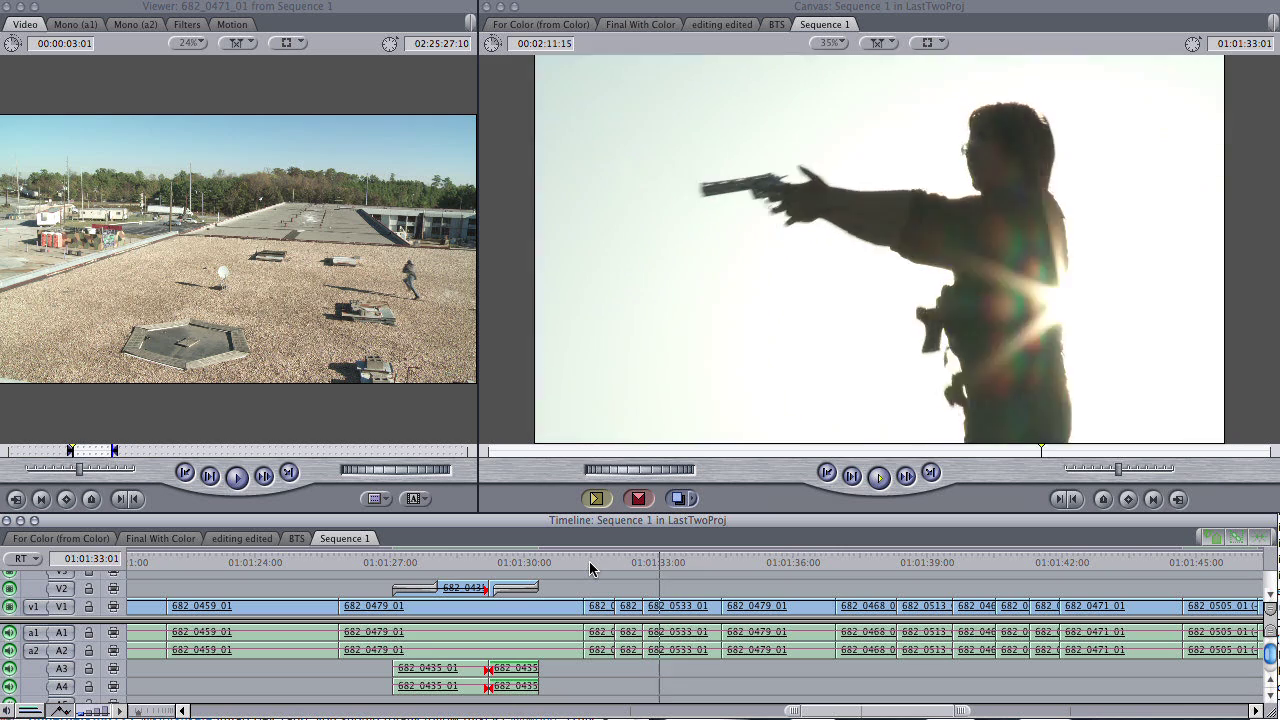
{"action": "left_click", "coordinate": [690, 562]}
{"action": "mouse_move", "coordinate": [690, 562]}
{"action": "left_mouse_down"}
{"action": "mouse_move", "coordinate": [645, 563]}
{"action": "mouse_move", "coordinate": [696, 568]}
{"action": "left_mouse_up"}
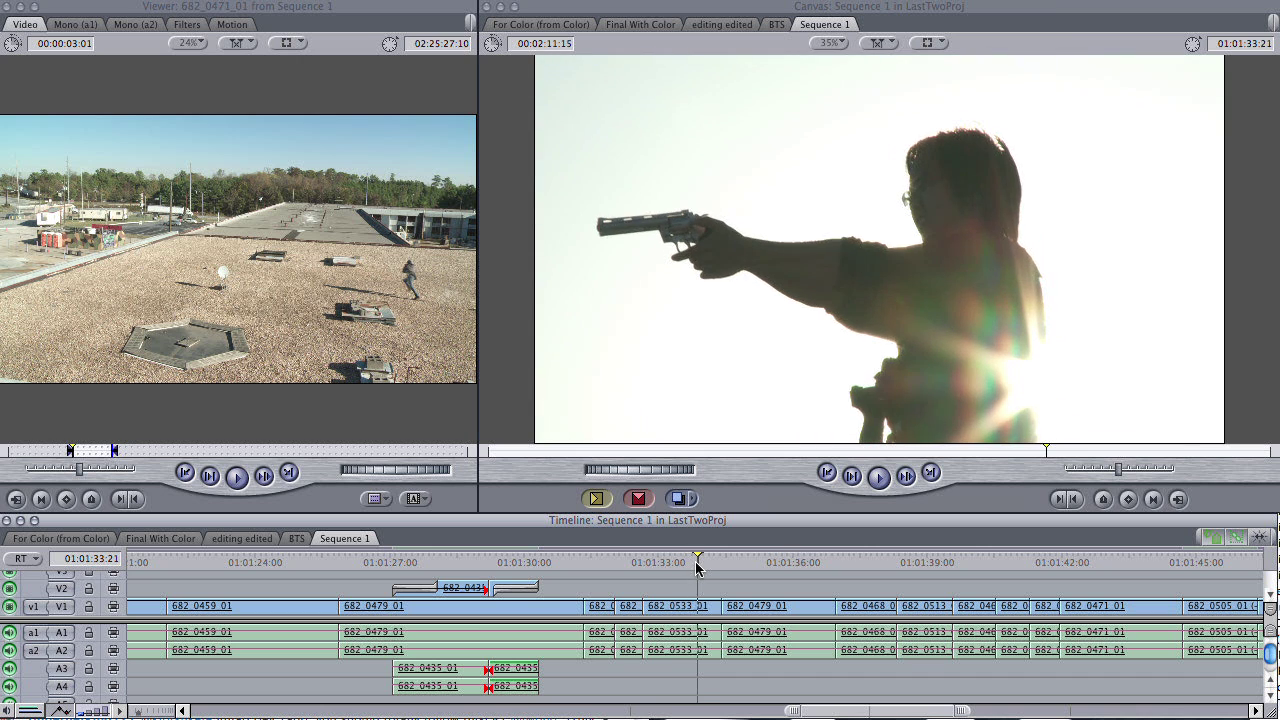
{"action": "left_click_drag", "start_coordinate": [712, 570], "coordinate": [686, 585]}
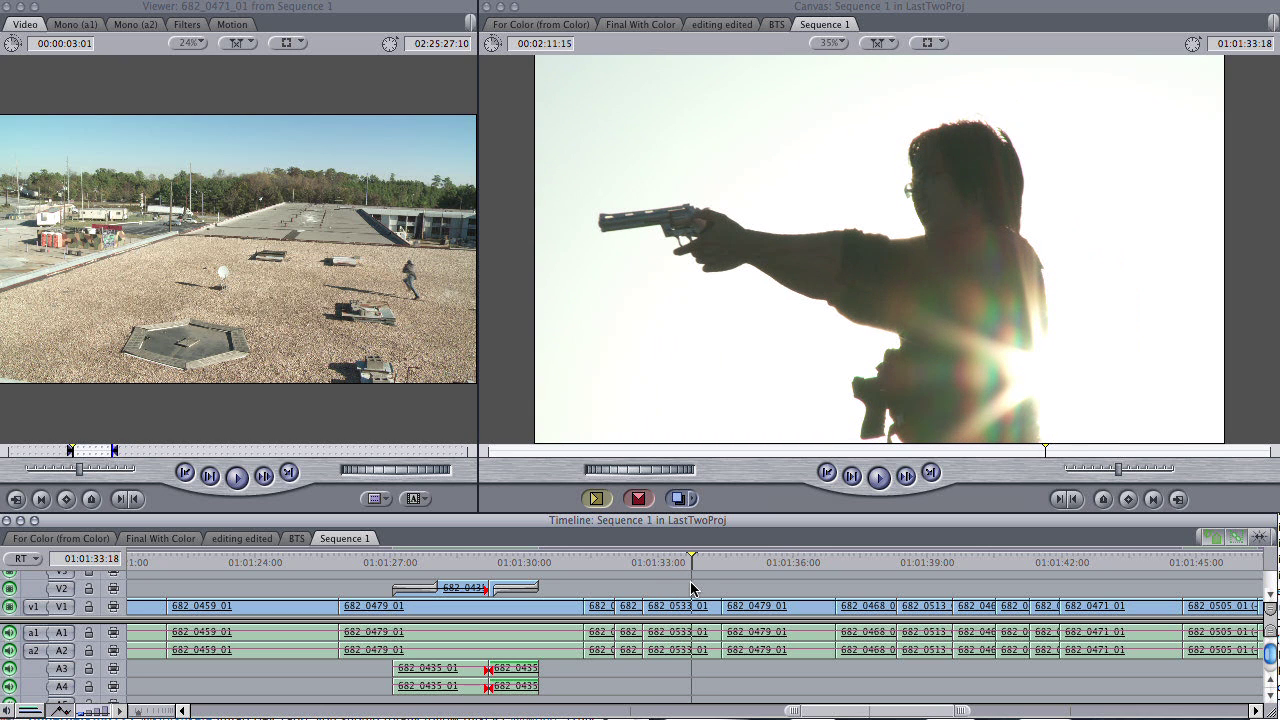
{"action": "left_click_drag", "start_coordinate": [708, 592], "coordinate": [845, 601]}
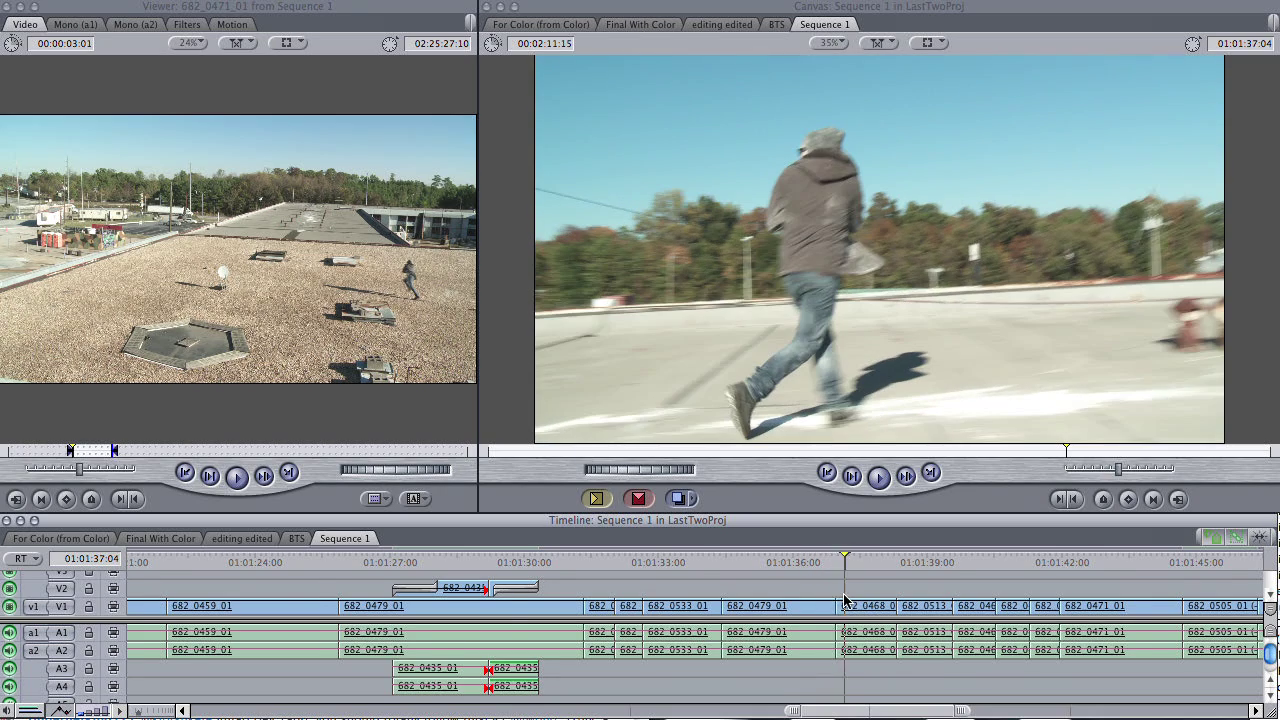
Review the running and aiming shots between 01:01:39:05 and 01:01:43:01, including the wide rooftop shot 682_0471_01
{"action": "scroll", "coordinate": [845, 601], "scroll_direction": "right", "scroll_amount": 3}
{"action": "left_click", "coordinate": [539, 561]}
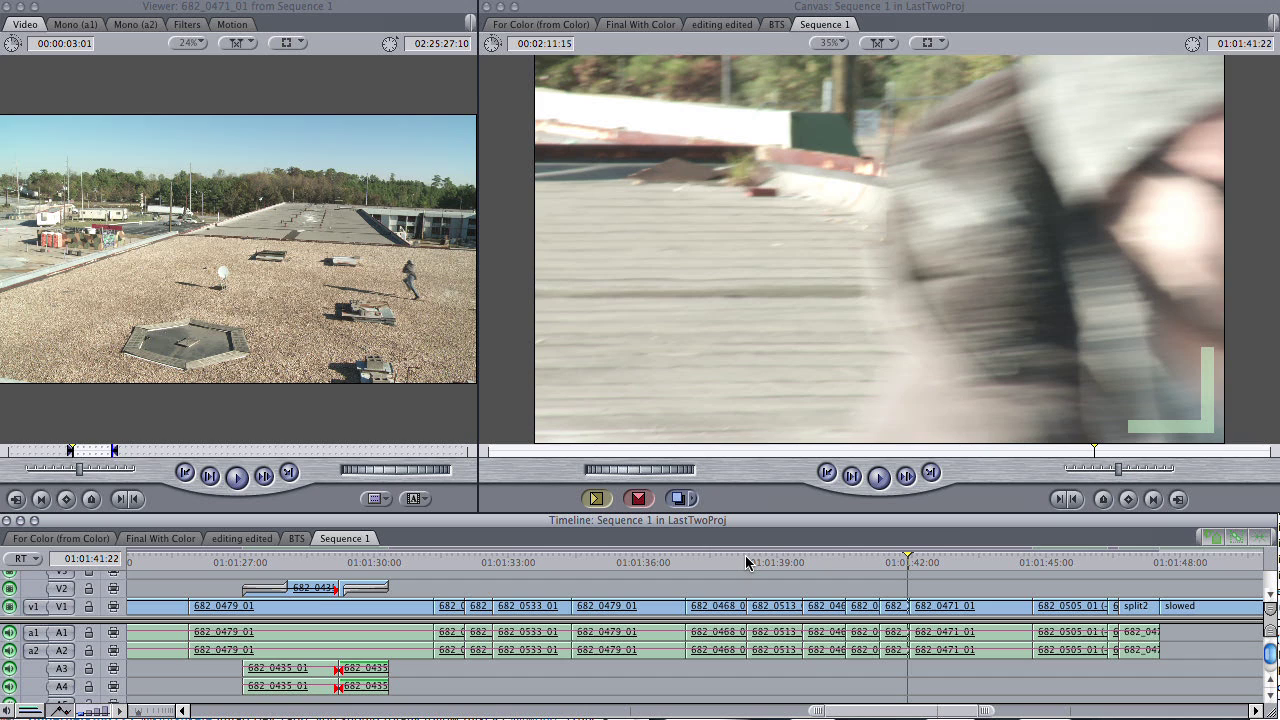
{"action": "left_click_drag", "start_coordinate": [788, 563], "coordinate": [919, 566]}
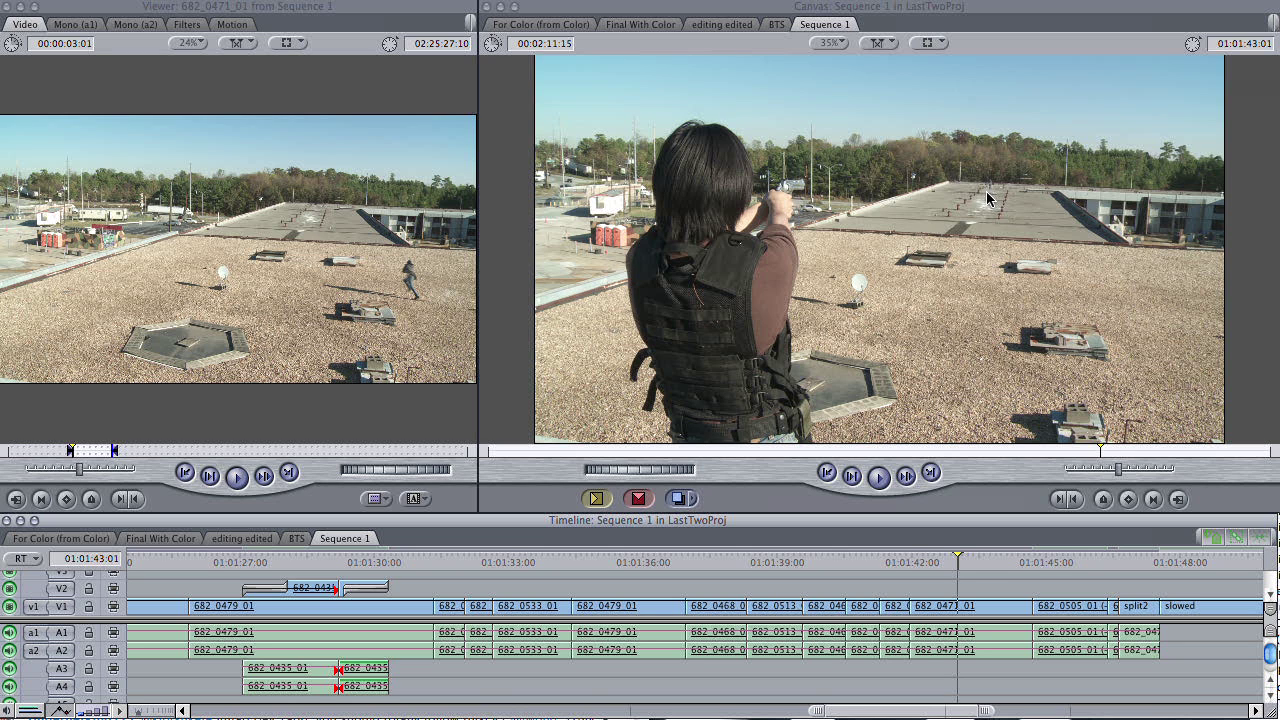
{"action": "left_click_drag", "start_coordinate": [950, 565], "coordinate": [938, 600]}
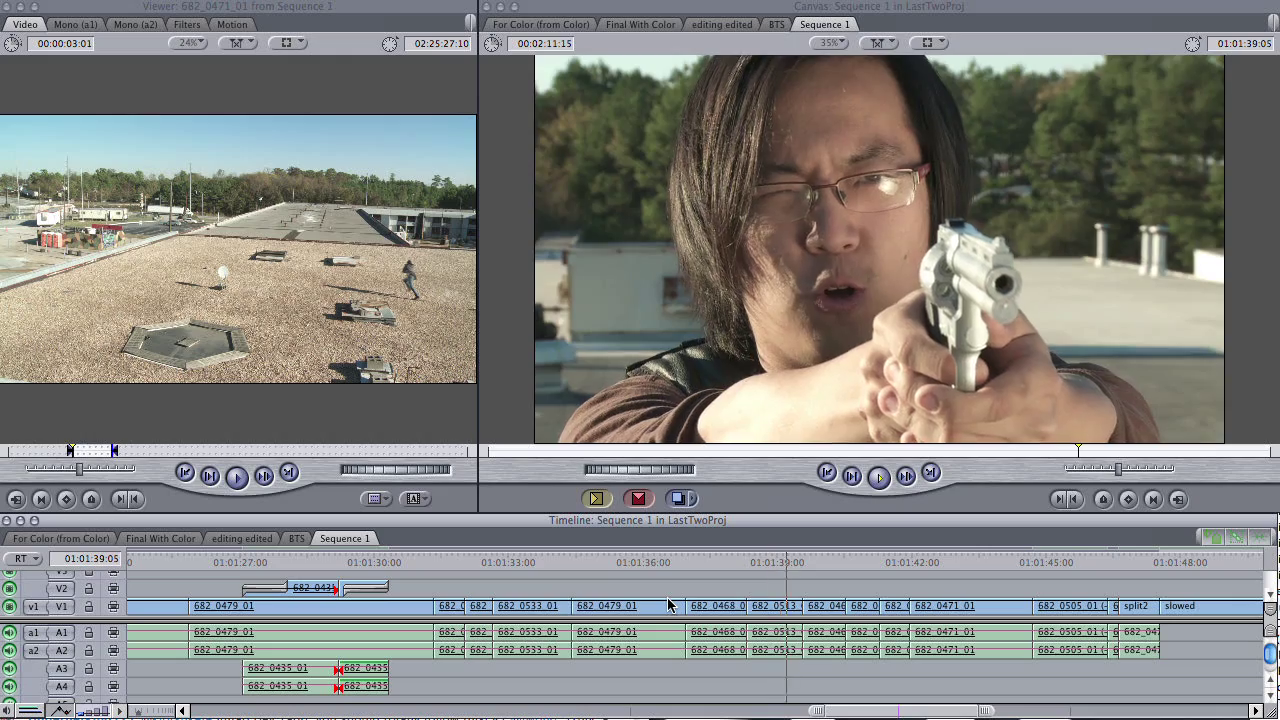
Go to the revolver close-up at 01:01:46:13 and step backward frame by frame into 682_0505_01 at 01:01:46:05
{"action": "left_click", "coordinate": [1050, 568]}
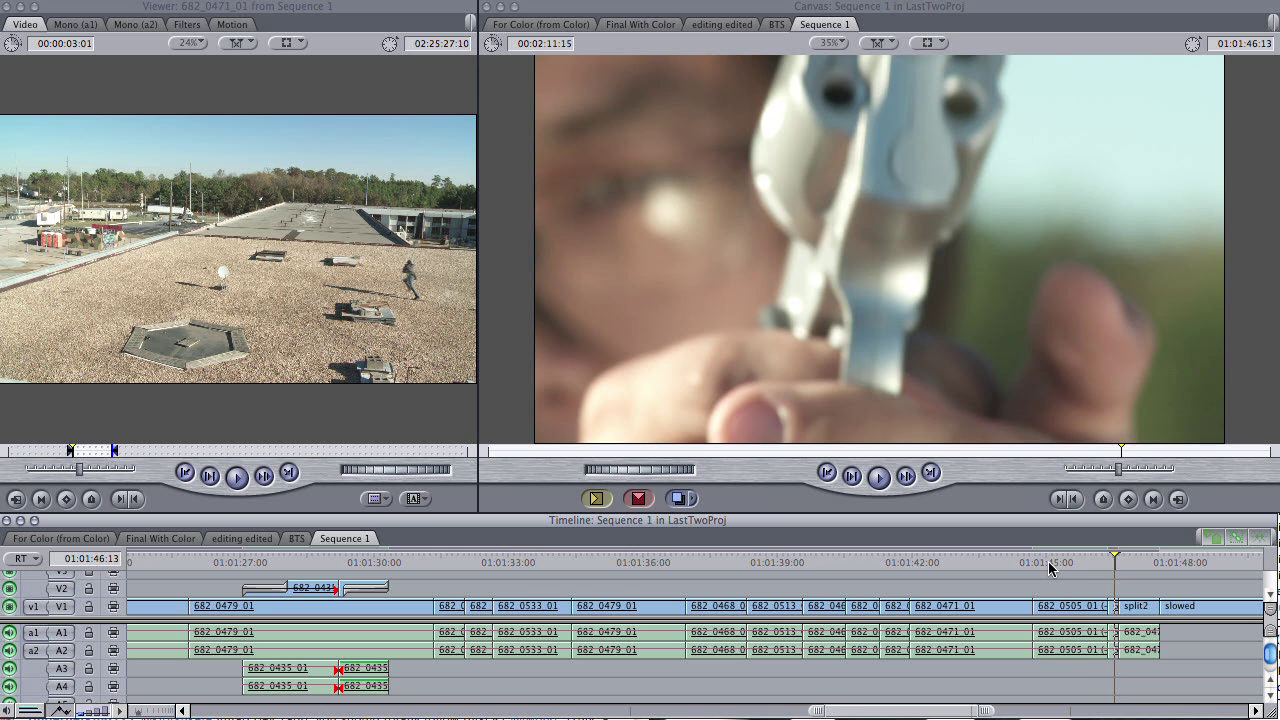
{"action": "key", "text": "Left"}
{"action": "key", "text": "Left"}
{"action": "key", "text": "Left"}
{"action": "key", "text": "Left"}
{"action": "key", "text": "Left"}
{"action": "key", "text": "Right"}
{"action": "key", "text": "Left"}
{"action": "key", "text": "Left"}
{"action": "key", "text": "Left"}
{"action": "key", "text": "Left"}
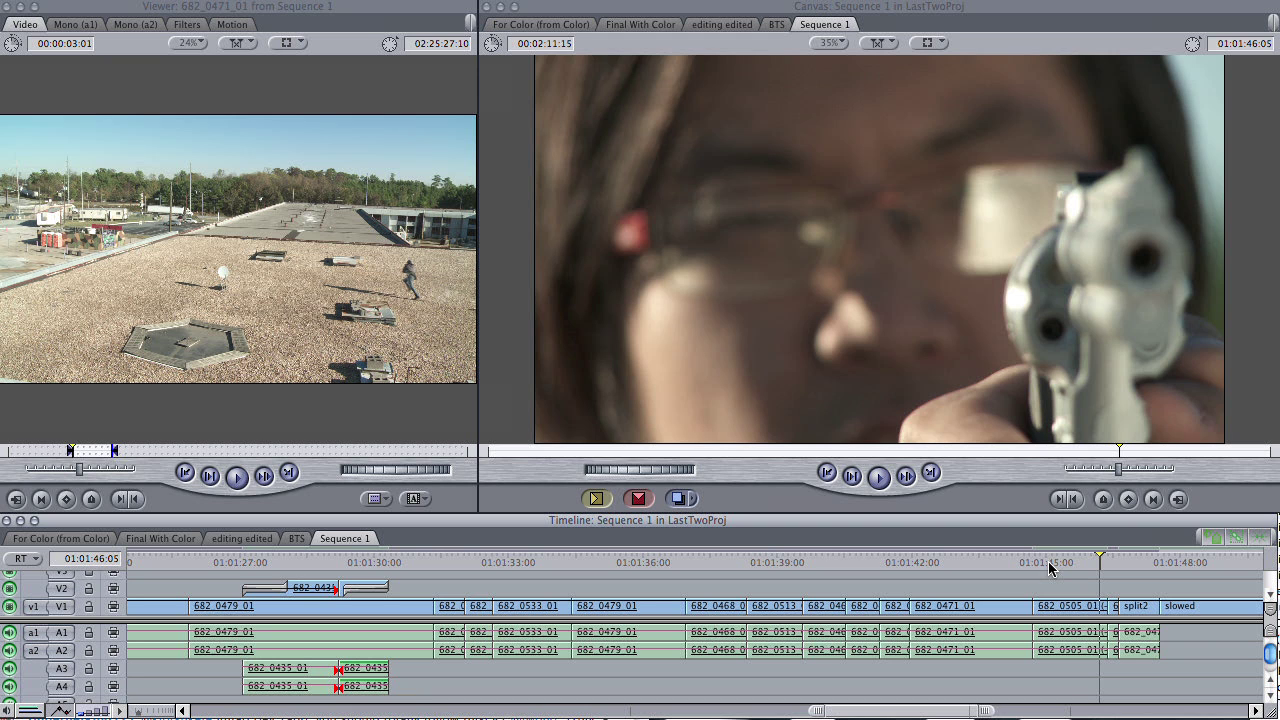
Step forward across the revolver cut to the first frame of the tighter close-up at 01:01:46:09
{"action": "key", "text": "Right"}
{"action": "key", "text": "Right"}
{"action": "key", "text": "Right"}
{"action": "key", "text": "Right"}
{"action": "key", "text": "Right"}
{"action": "key", "text": "Left"}
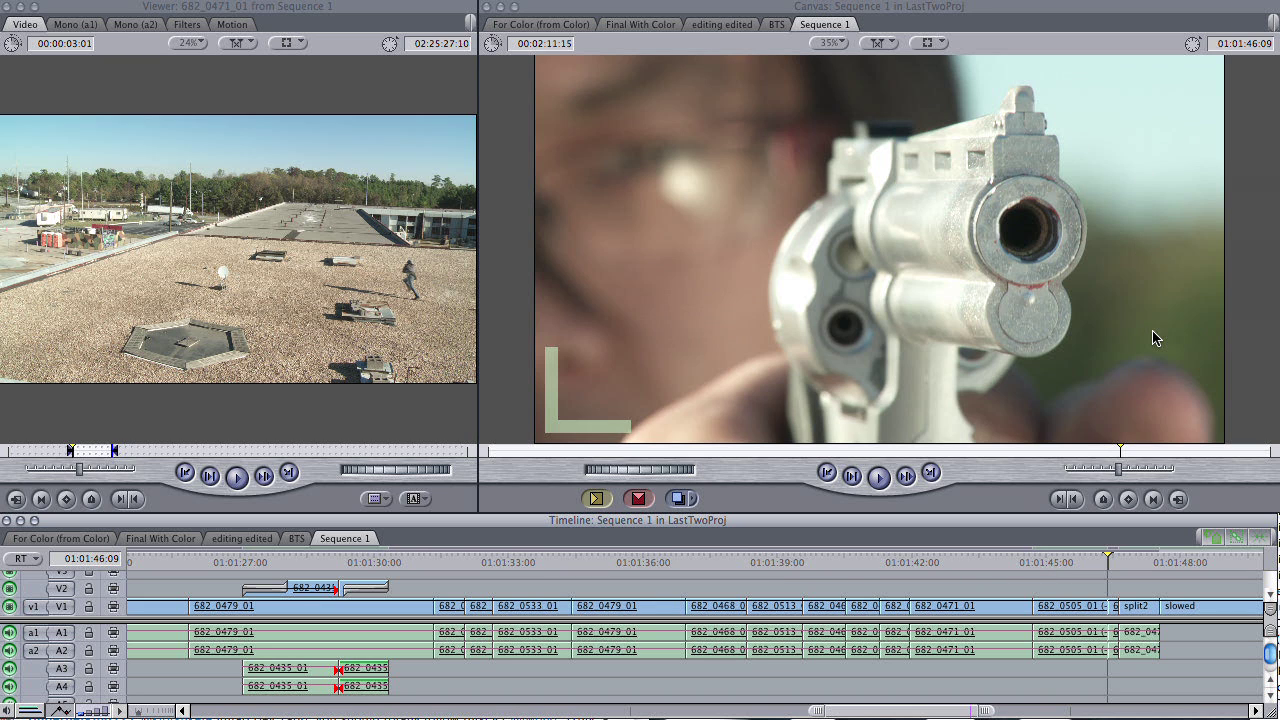
Step back into 682_0505_01 and play across the cut into the tighter revolver close-up
{"action": "key", "text": "Left"}
{"action": "key", "text": "Left"}
{"action": "key", "text": "Left"}
{"action": "key", "text": "Left"}
{"action": "key", "text": "Left"}
{"action": "key", "text": "Left"}
{"action": "key", "text": "Left"}
{"action": "key", "text": "Left"}
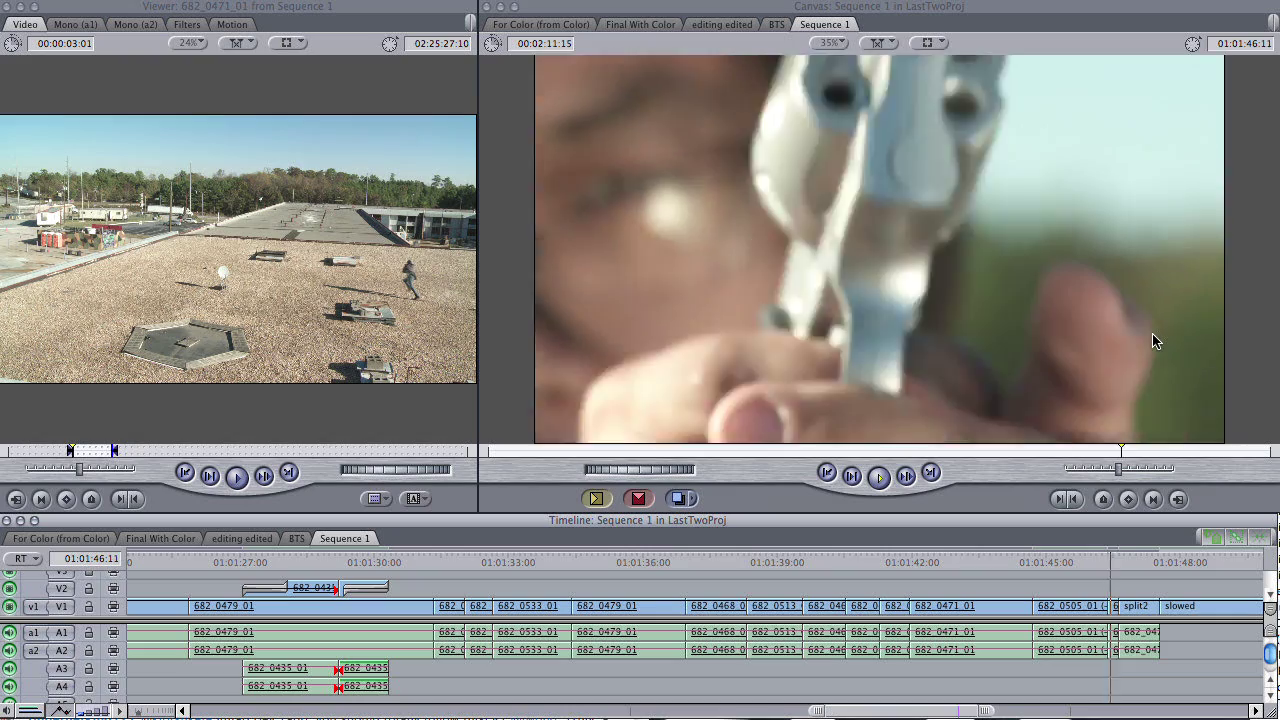
{"action": "key", "text": "space"}
Return to the end of 682_0505_01 at 01:01:46:08 and replay the revolver cut up to 01:01:46:13
{"action": "key", "text": "Up"}
{"action": "key", "text": "Up"}
{"action": "key", "text": "Right"}
{"action": "key", "text": "Right"}
{"action": "key", "text": "Right"}
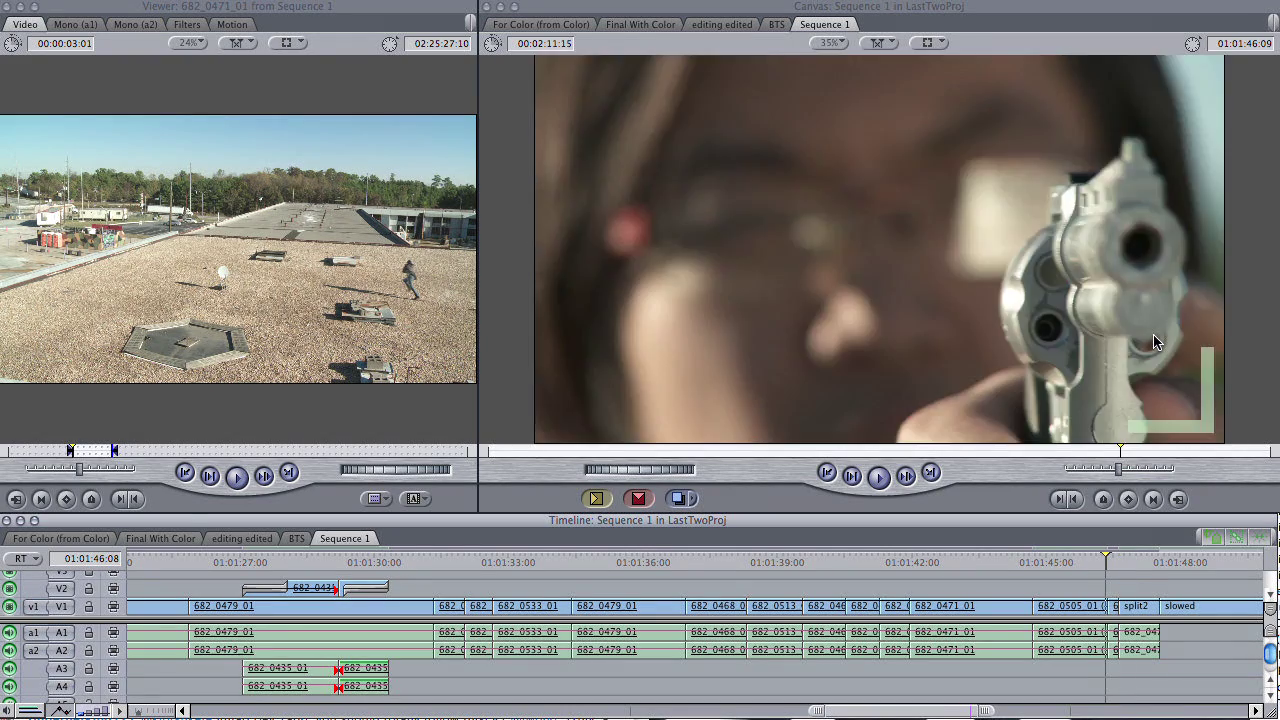
{"action": "key", "text": "space"}
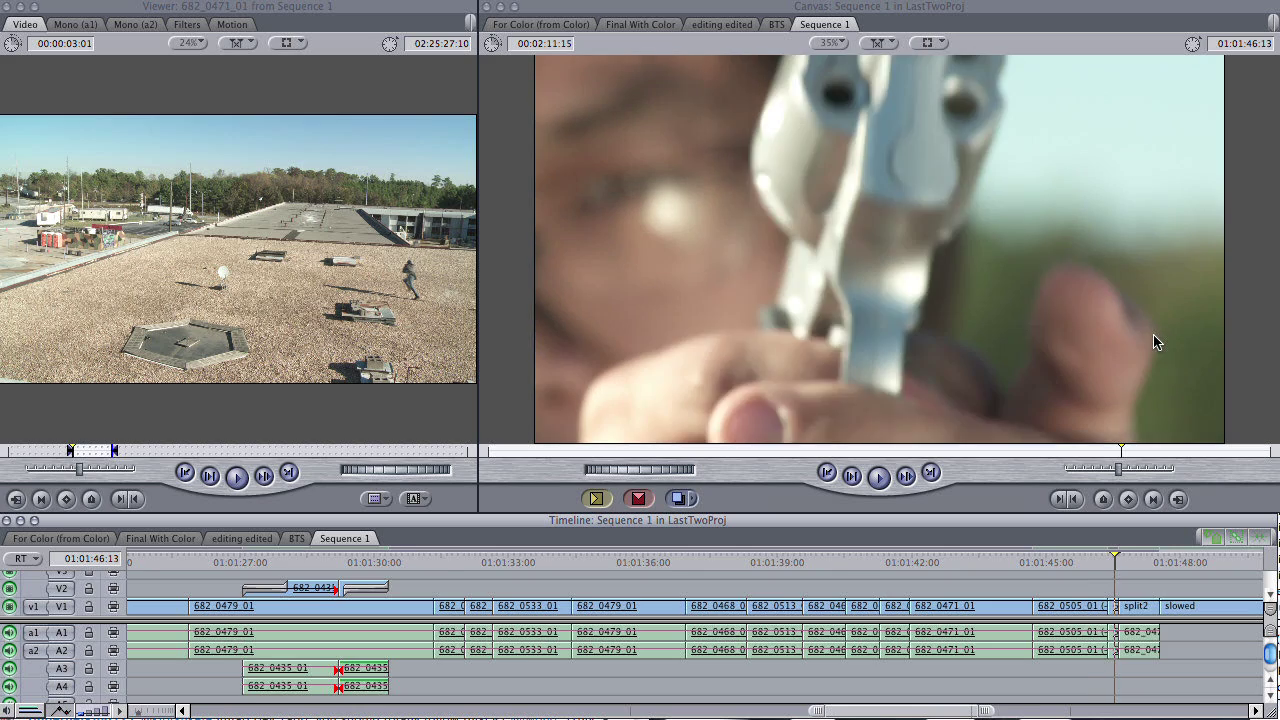
Play the fall from the start of the slowed clip at 01:01:47:14 through 682_0513_01, pausing at 01:02:01:16 in 682_0447_01
{"action": "key", "text": "shift+Left"}
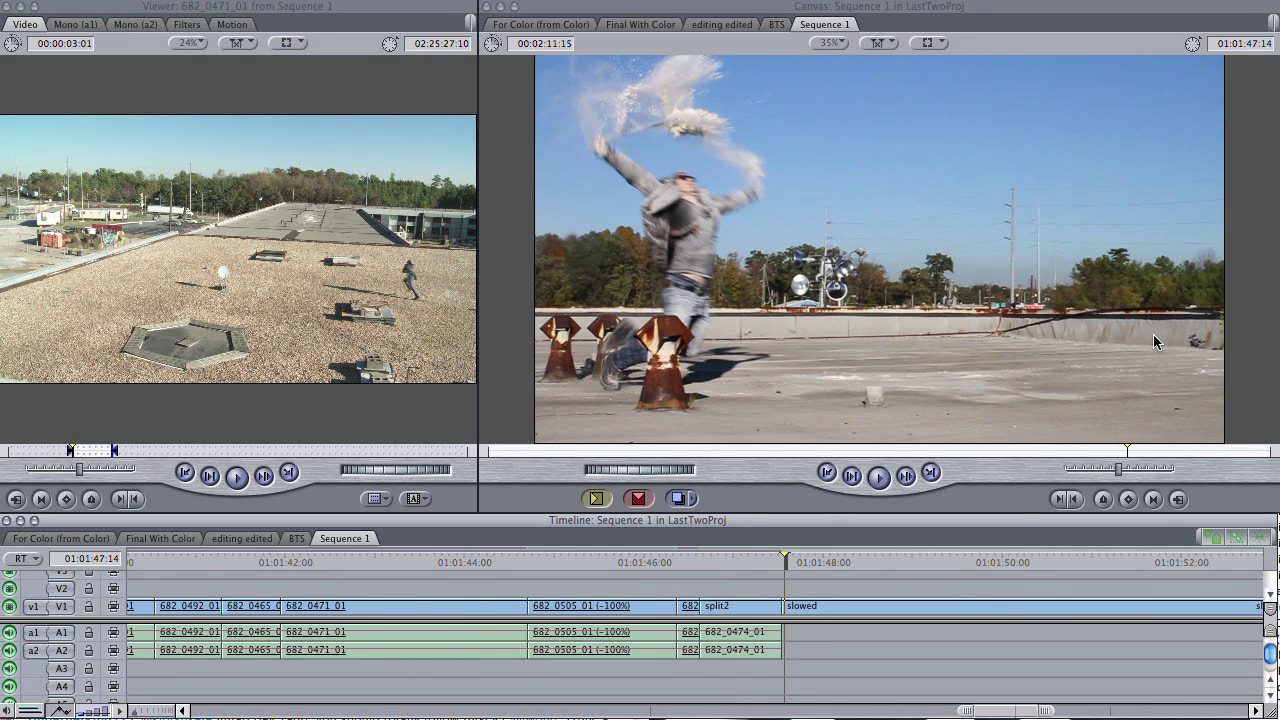
{"action": "key", "text": "alt+minus"}
{"action": "key", "text": "space"}
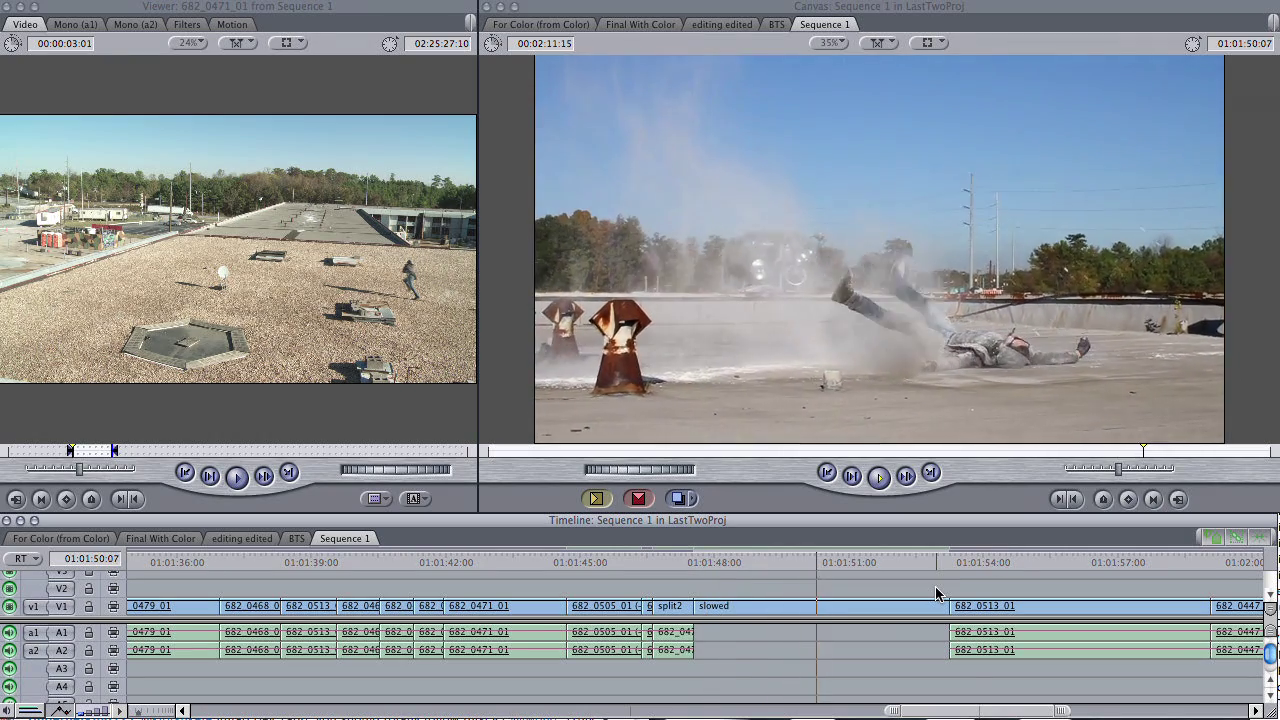
{"action": "key", "text": "alt+minus"}
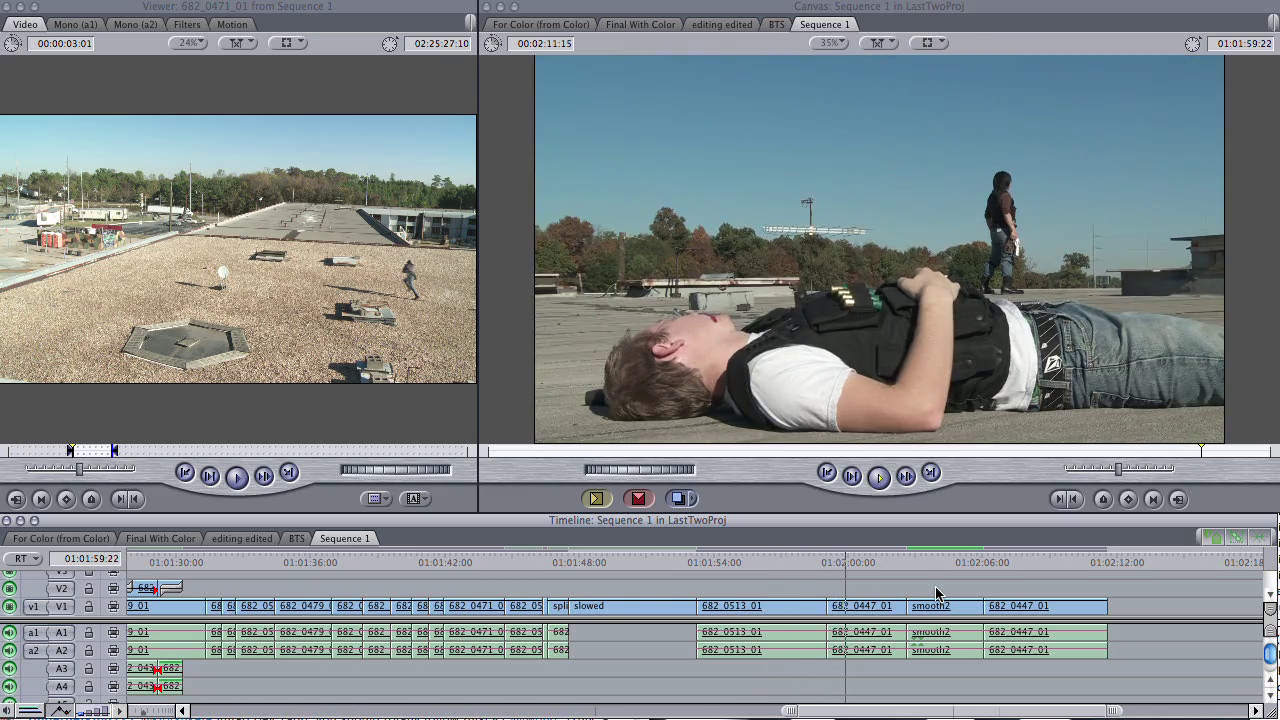
{"action": "key", "text": "space"}
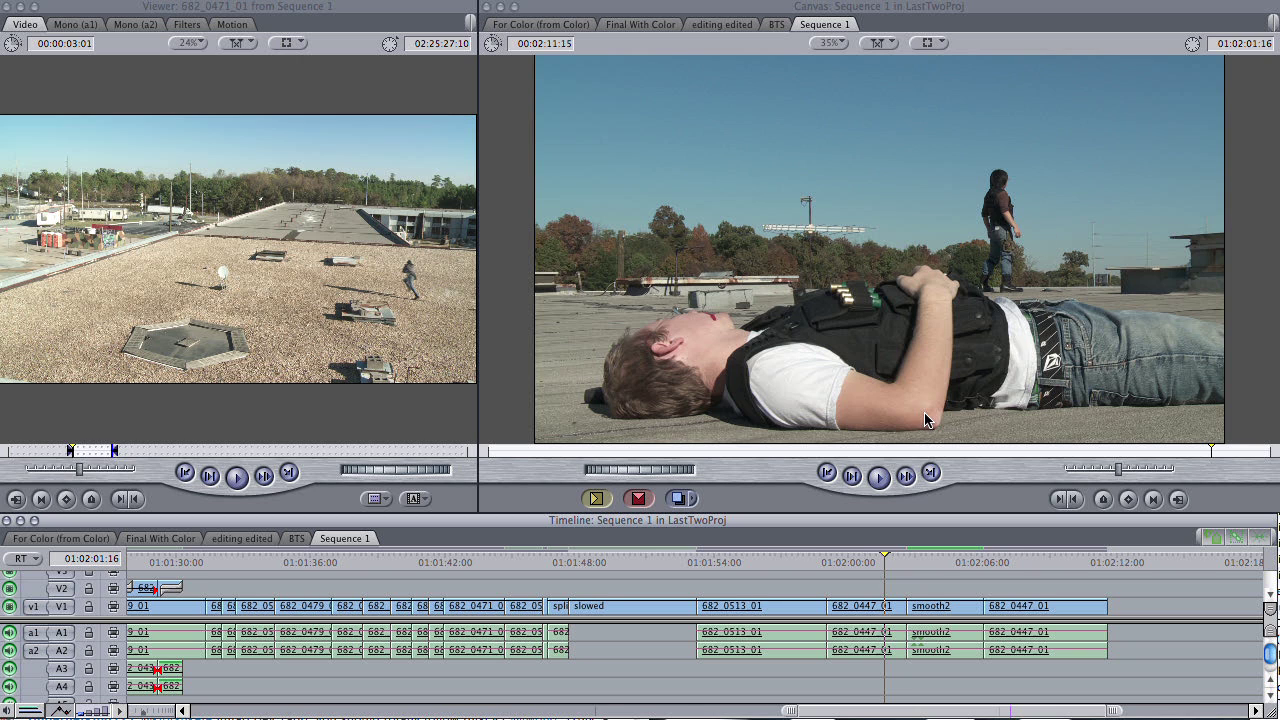
Play the ending from 682_0447_01 into smooth2, pausing at 01:02:05:08, and review the cut back to 682_0447_01
{"action": "key", "text": "space"}
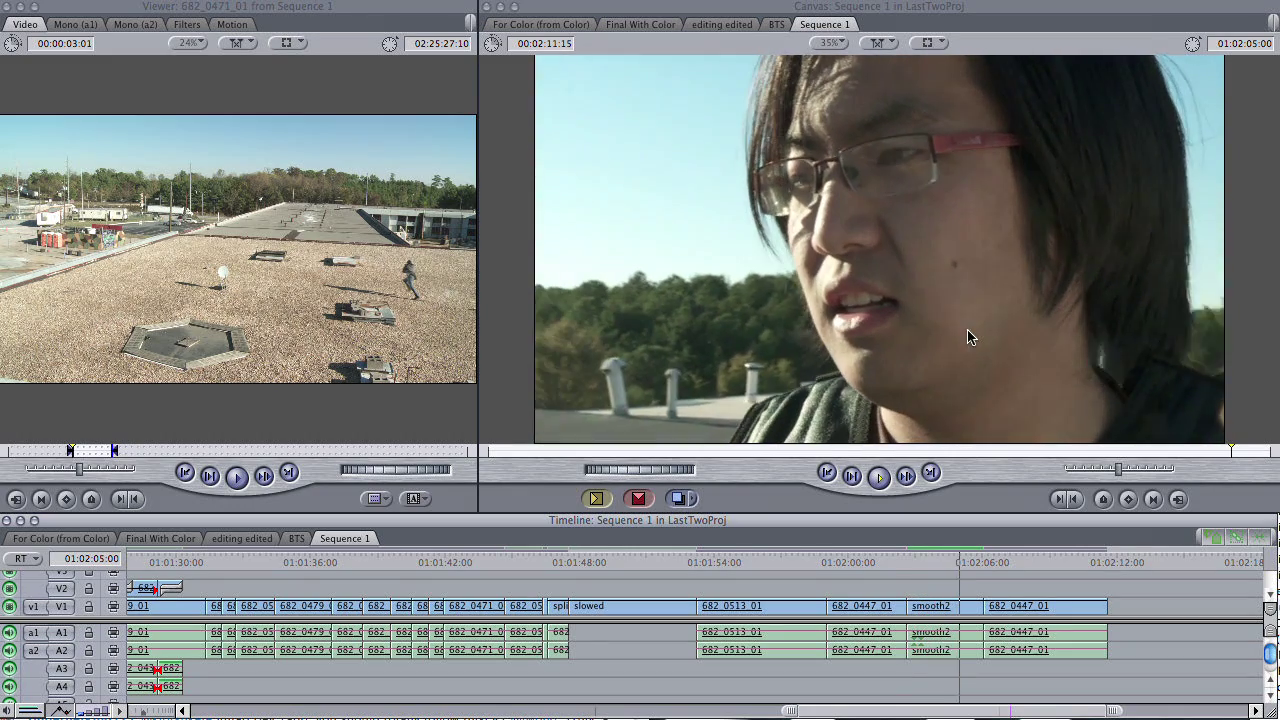
{"action": "key", "text": "space"}
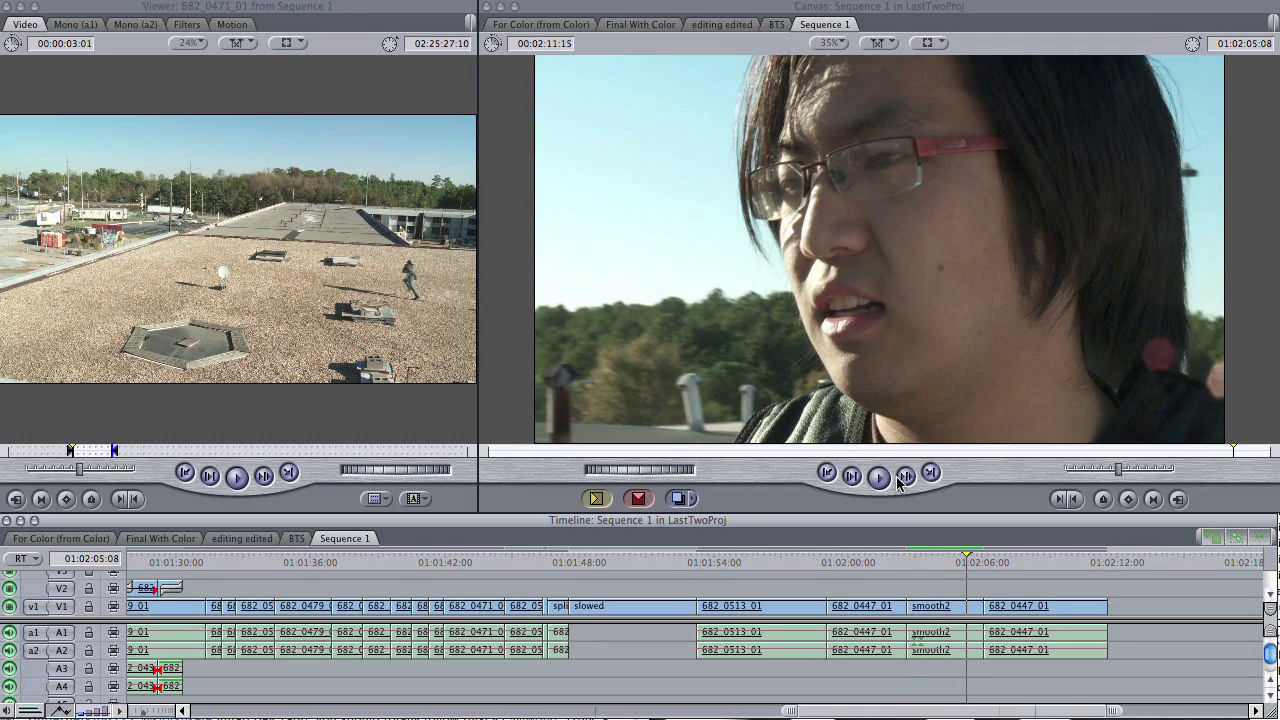
{"action": "left_click", "coordinate": [980, 562]}
{"action": "key", "text": "space"}
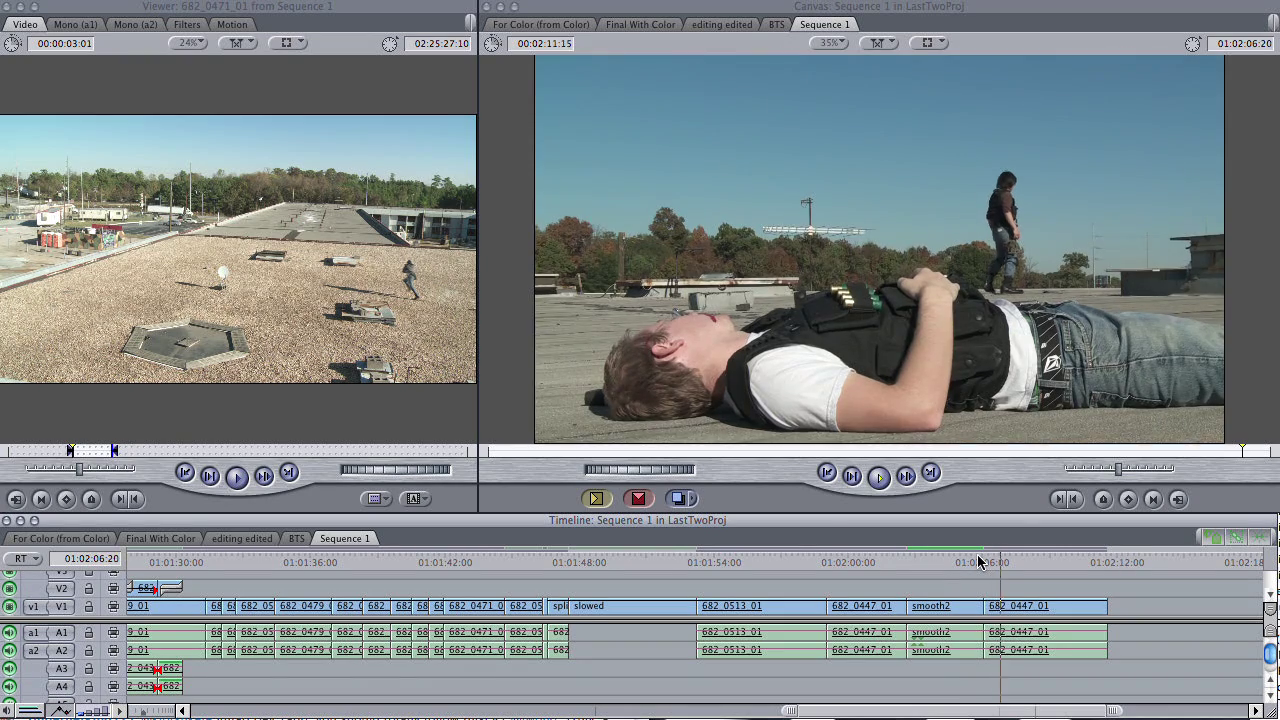